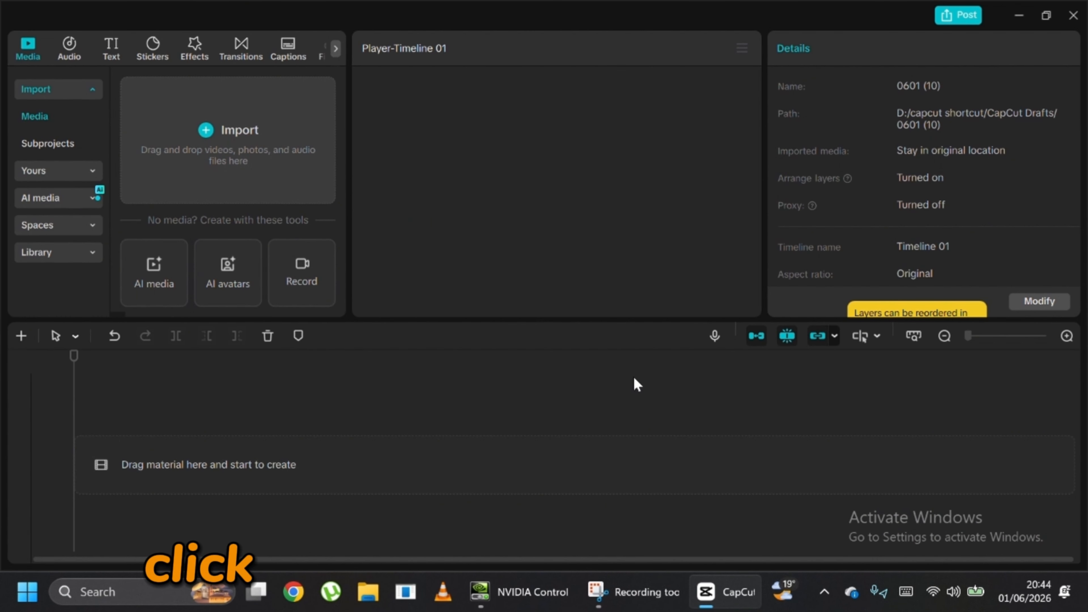
Step: Import the clip 12659644-hd_1920_1080_30fps and place it at the start of the main timeline track
left_click(269, 167)
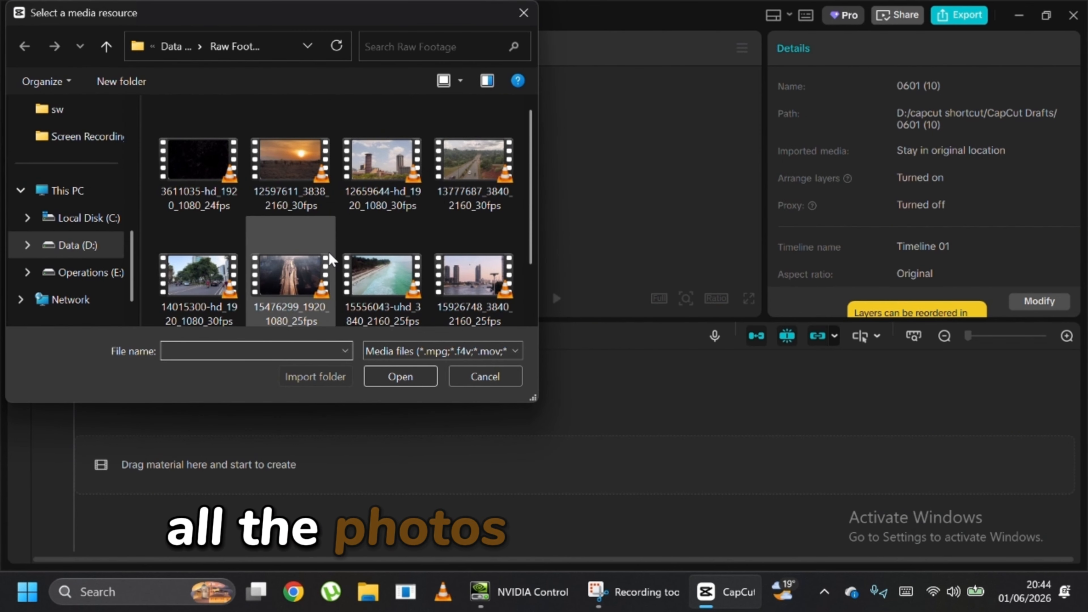
left_click(377, 197)
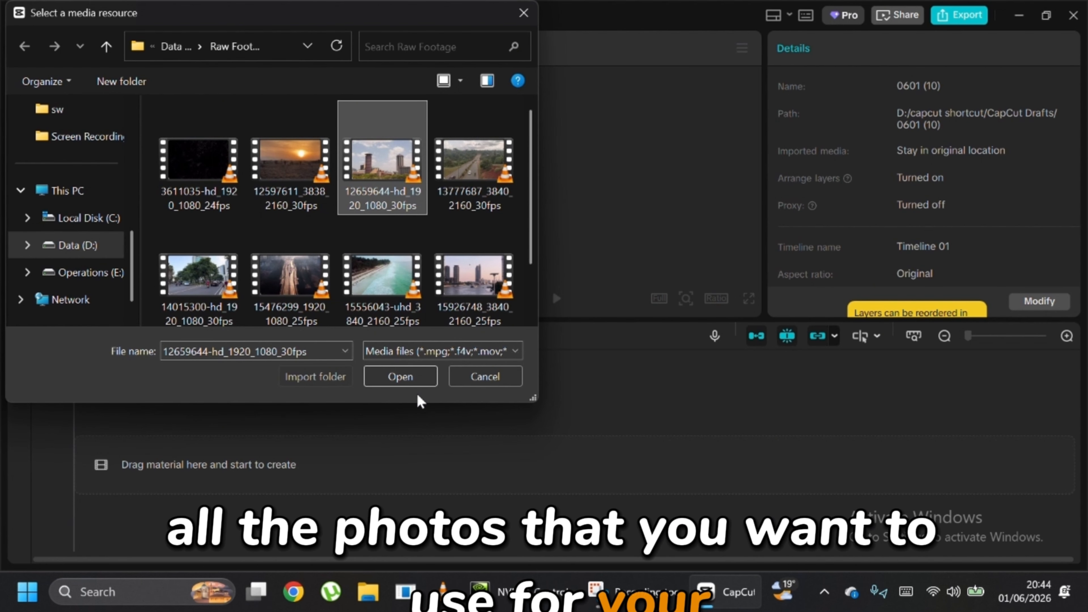
left_click(418, 380)
left_click_drag(169, 197, 182, 464)
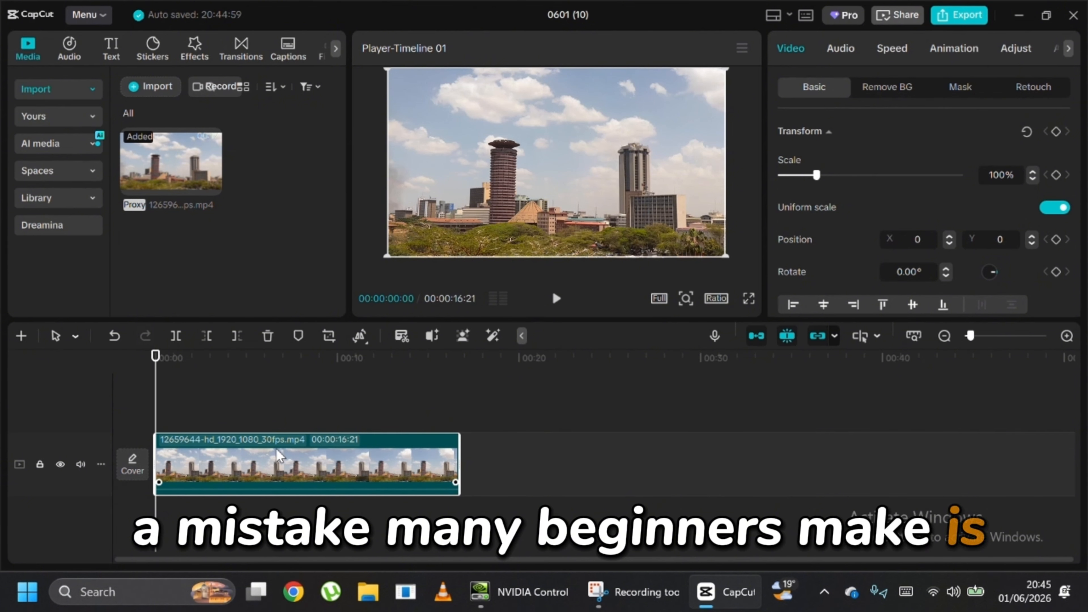
Step: Split the clip at 00:00:10:00 and delete the part after the cut
left_click_drag(972, 336, 990, 340)
left_click(901, 402)
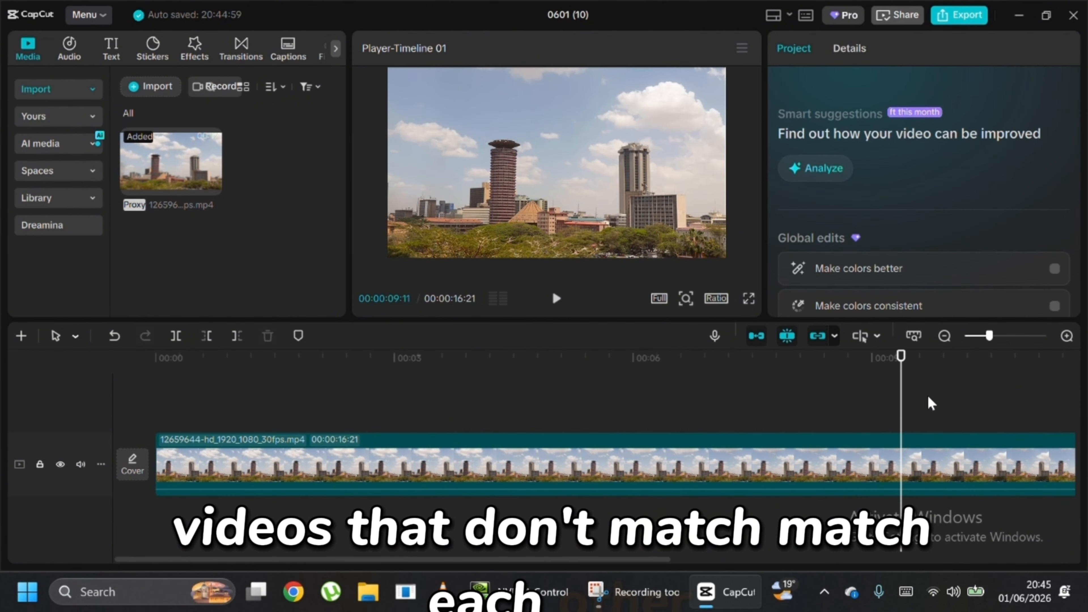
left_click_drag(901, 403, 495, 444)
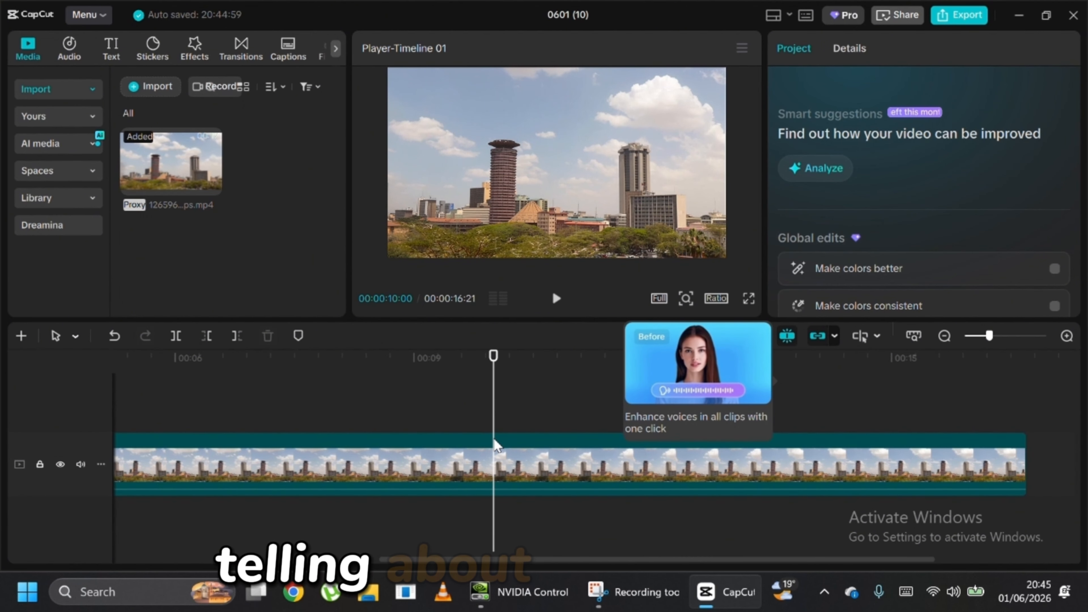
left_click(514, 466)
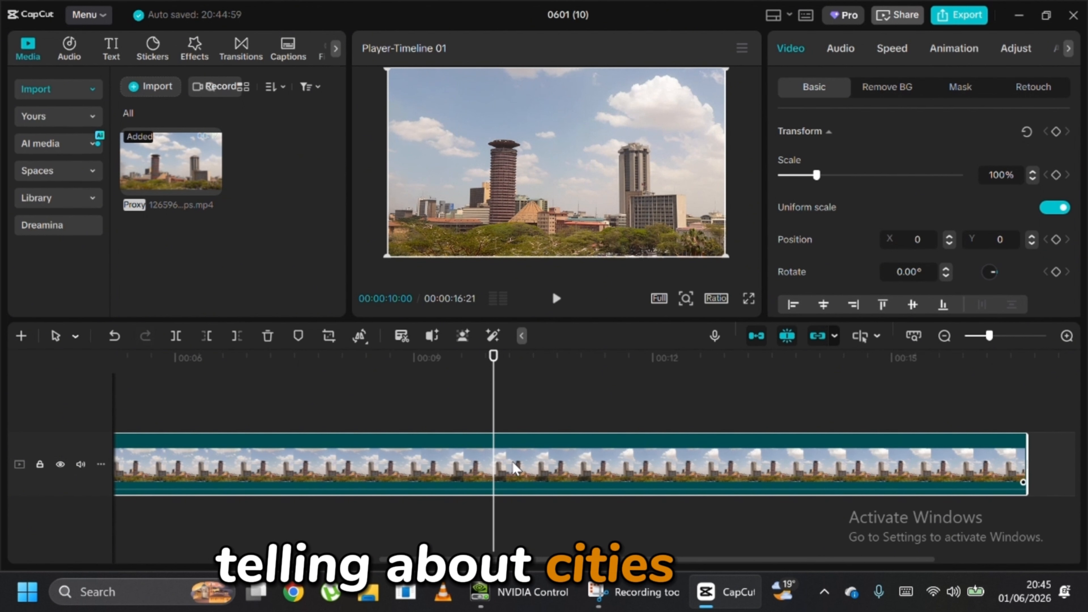
key("ctrl+b")
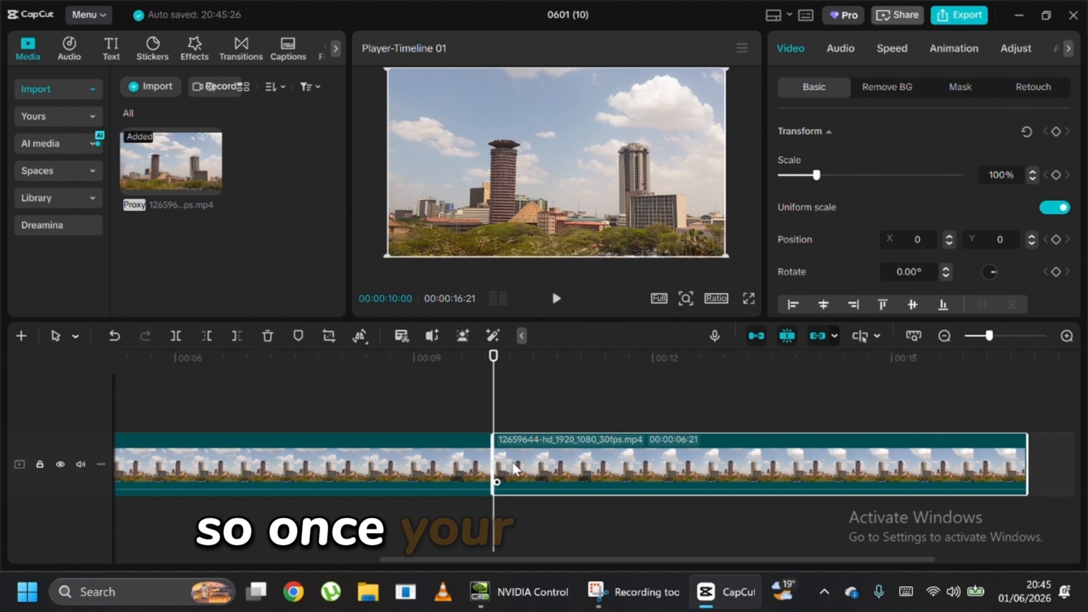
key("Delete")
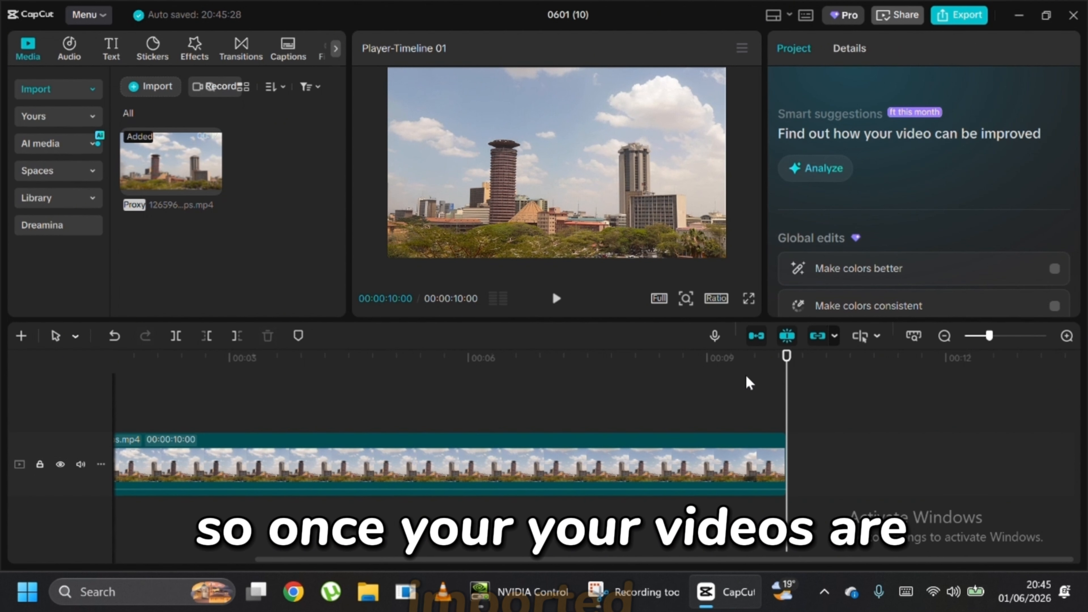
Step: At 00:00:00:00, move the clip almost out of frame to position X 3623, Y 0 and add a Transform keyframe
left_click(970, 336)
left_click_drag(981, 337, 976, 337)
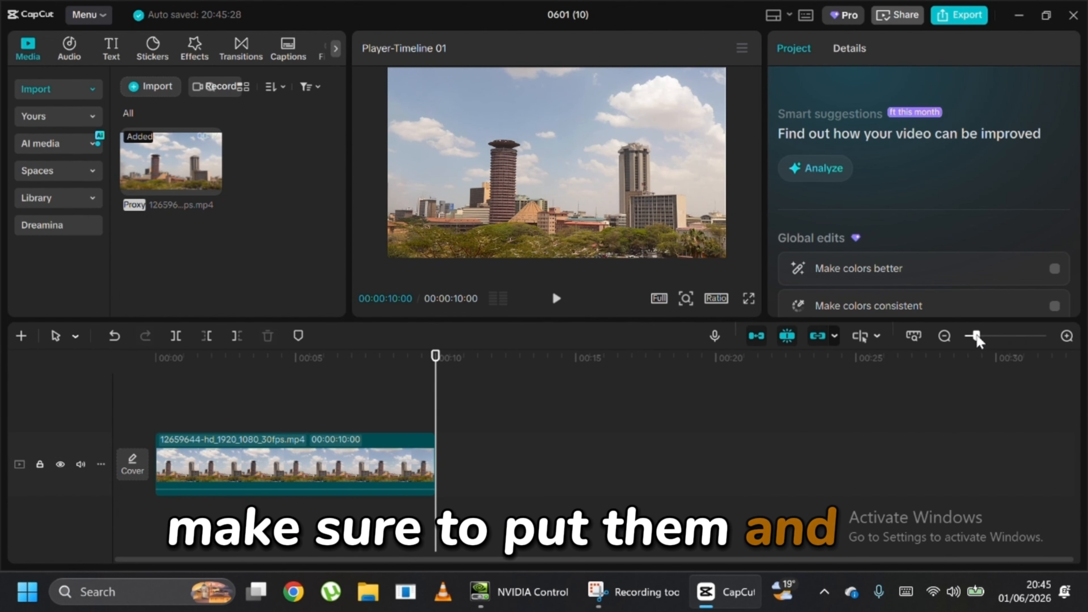
left_click_drag(441, 415, 79, 410)
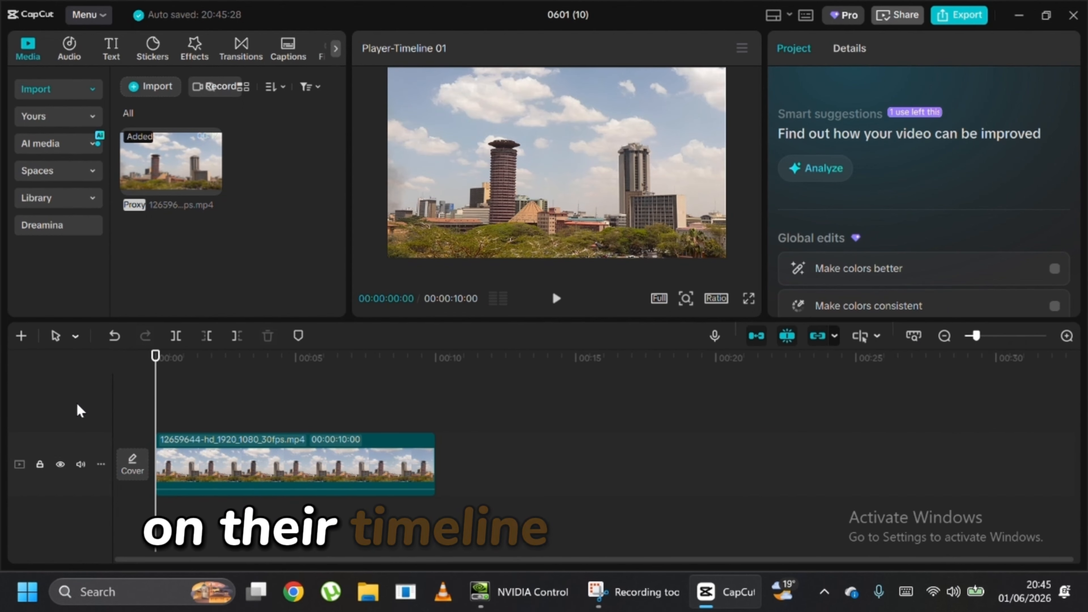
left_click(473, 180)
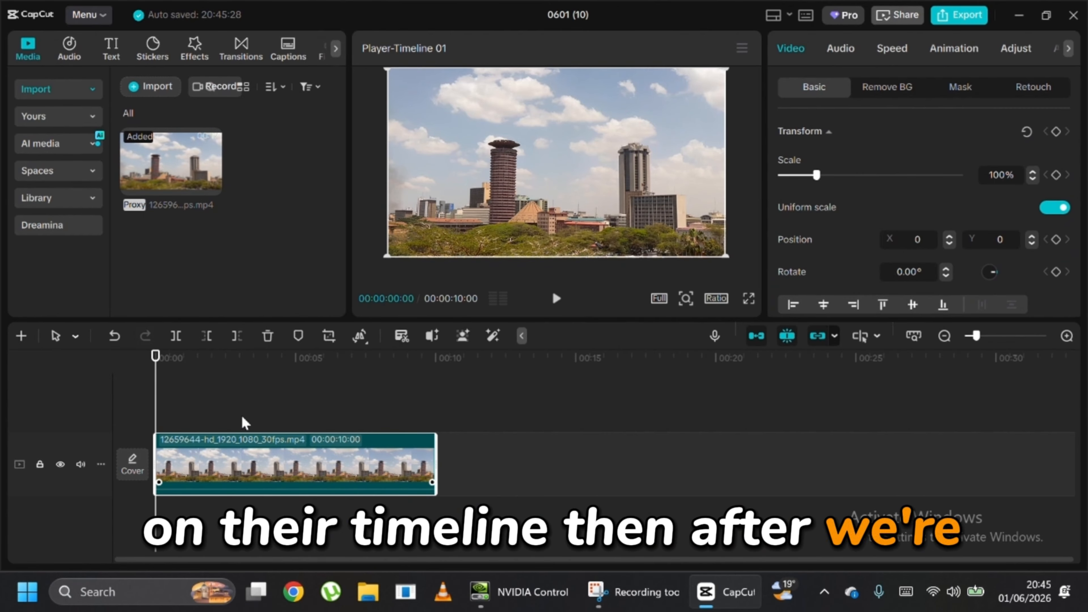
left_click_drag(473, 181, 792, 184)
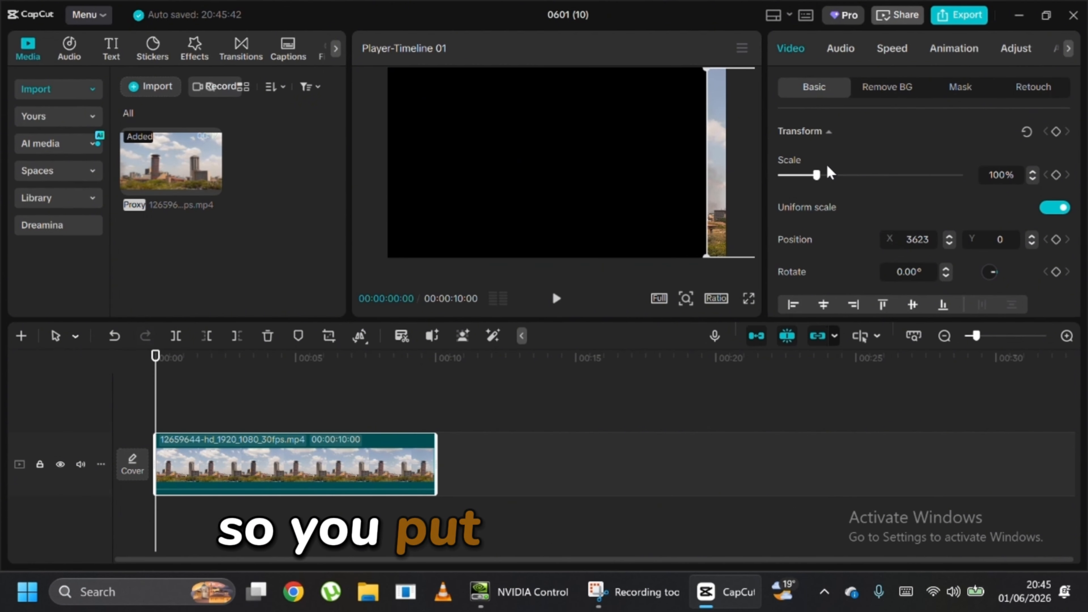
left_click(1056, 131)
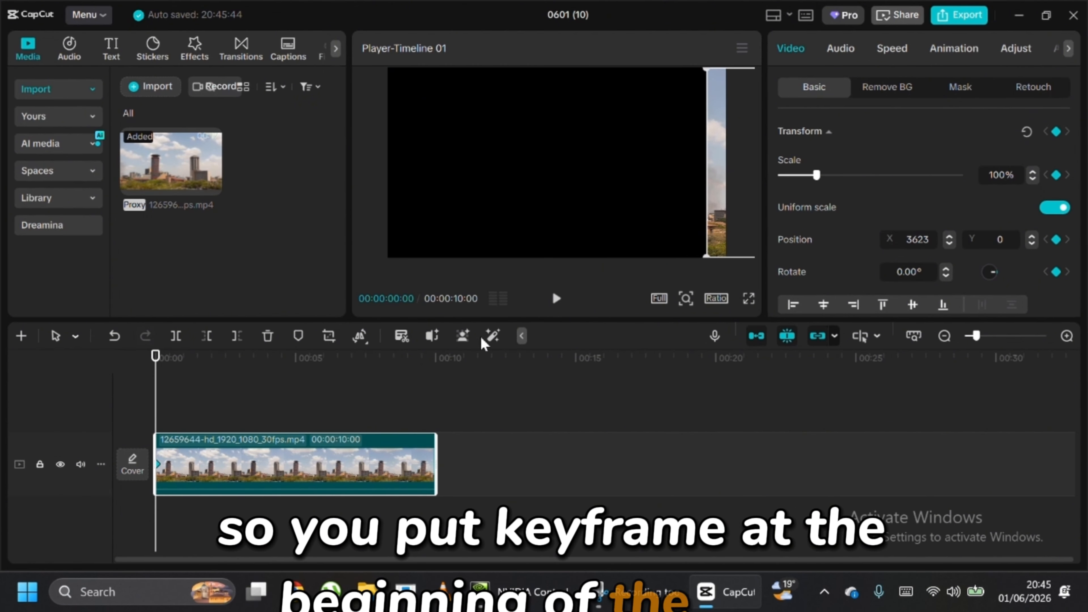
Step: At 00:00:09:16, move the clip to the opposite side at position X -3753, Y 0, and trim the clip's end to that keyframe
left_click_drag(155, 394, 423, 383)
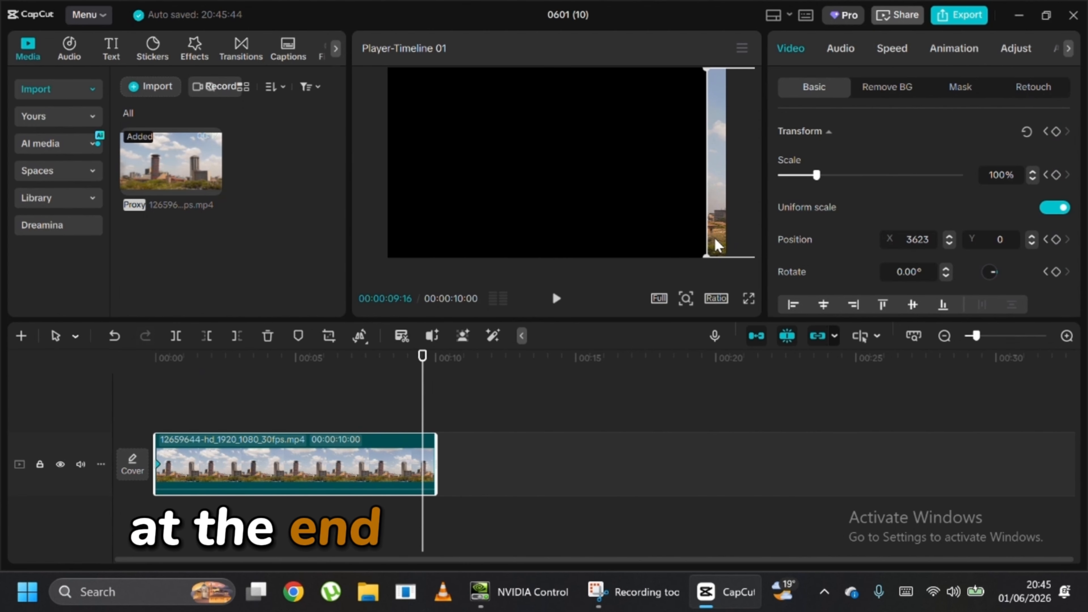
left_click_drag(717, 246, 114, 251)
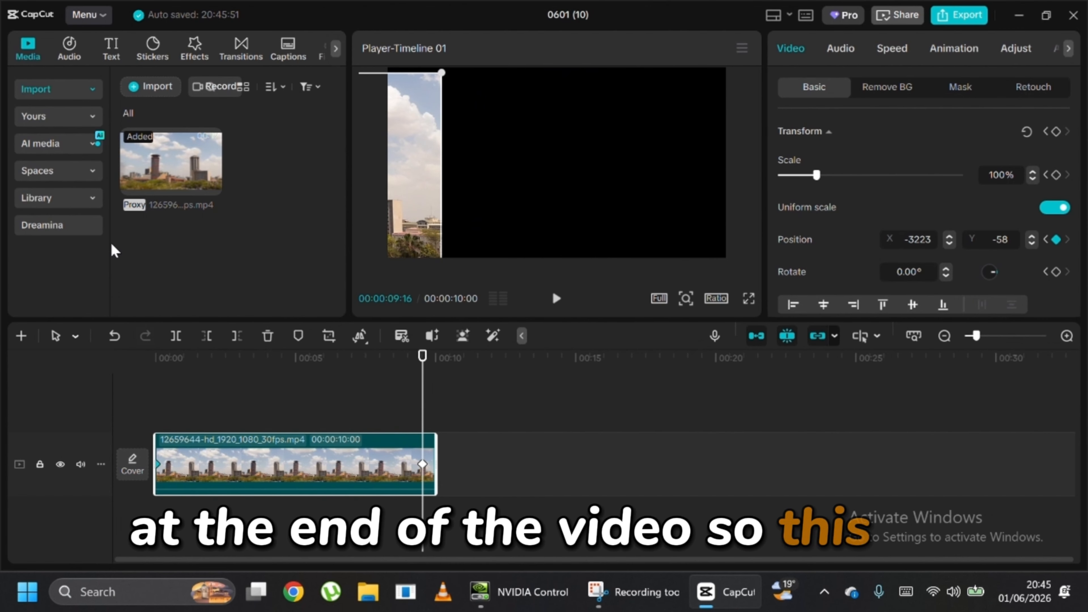
left_click(81, 226)
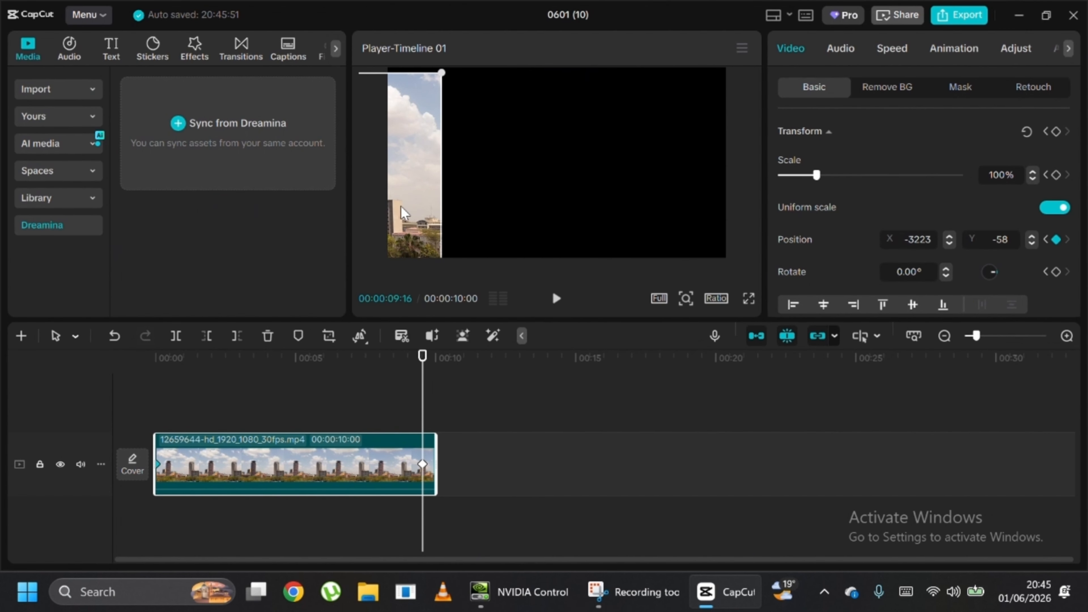
left_click_drag(401, 189, 357, 213)
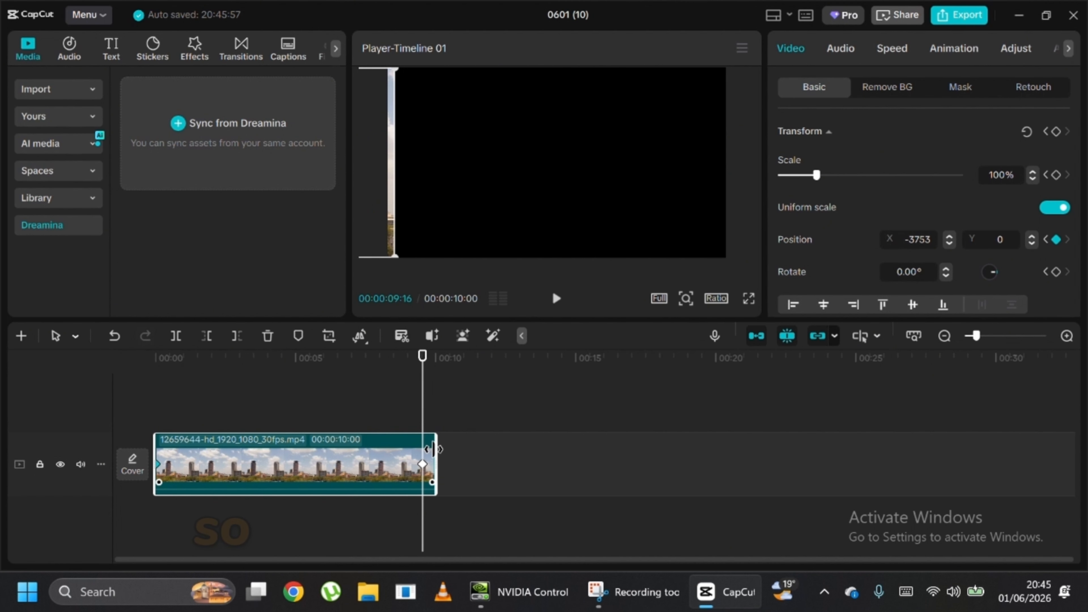
left_click_drag(434, 451, 422, 455)
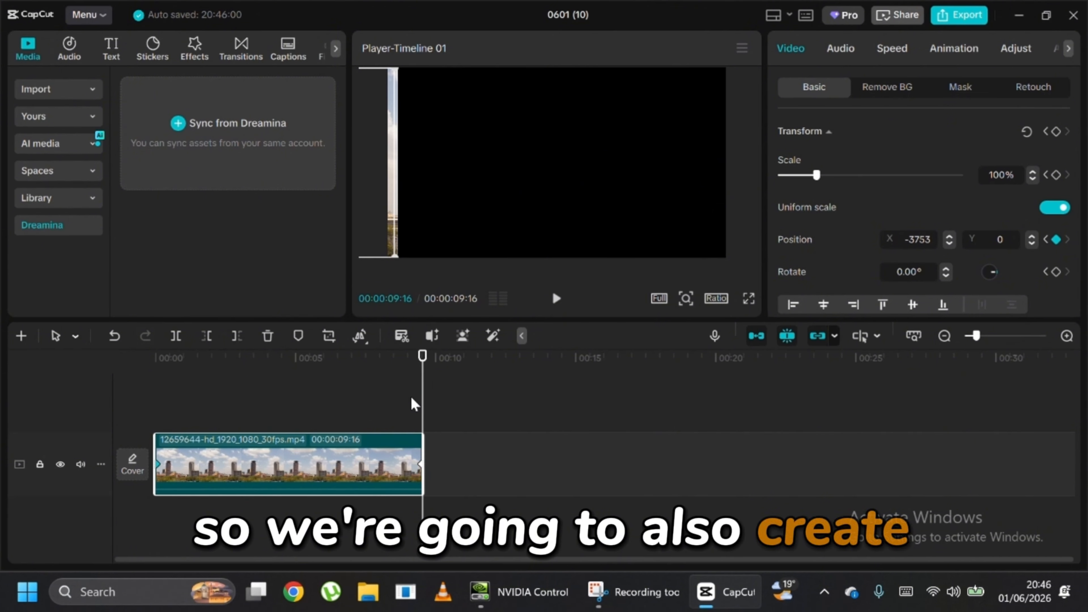
Step: Play the slide animation from the start and add a Transform keyframe at the clip's middle, at 00:00:04:22
left_click_drag(419, 406, 156, 406)
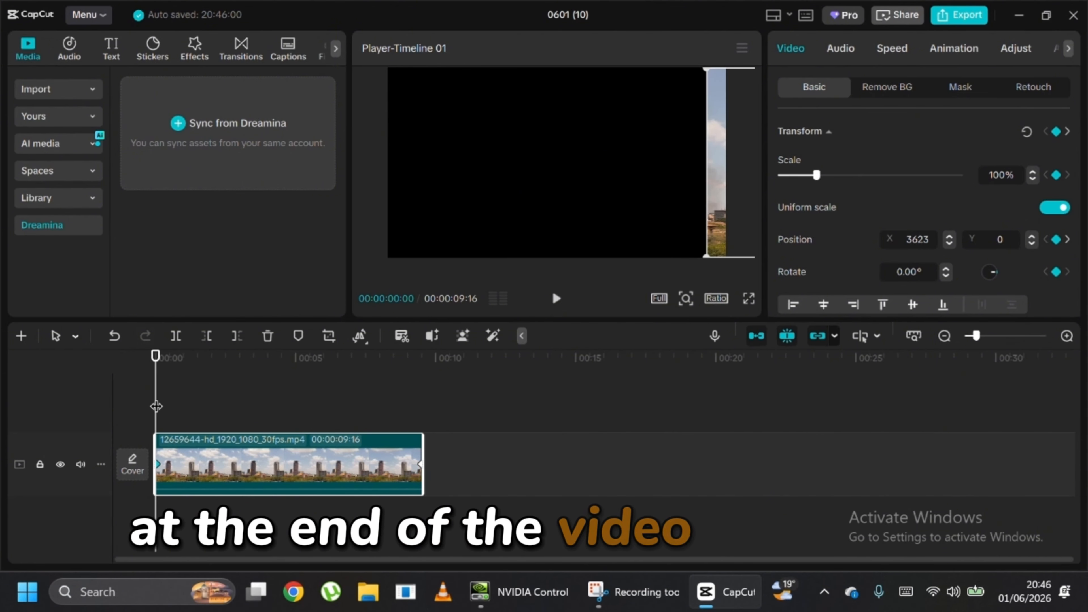
key("space")
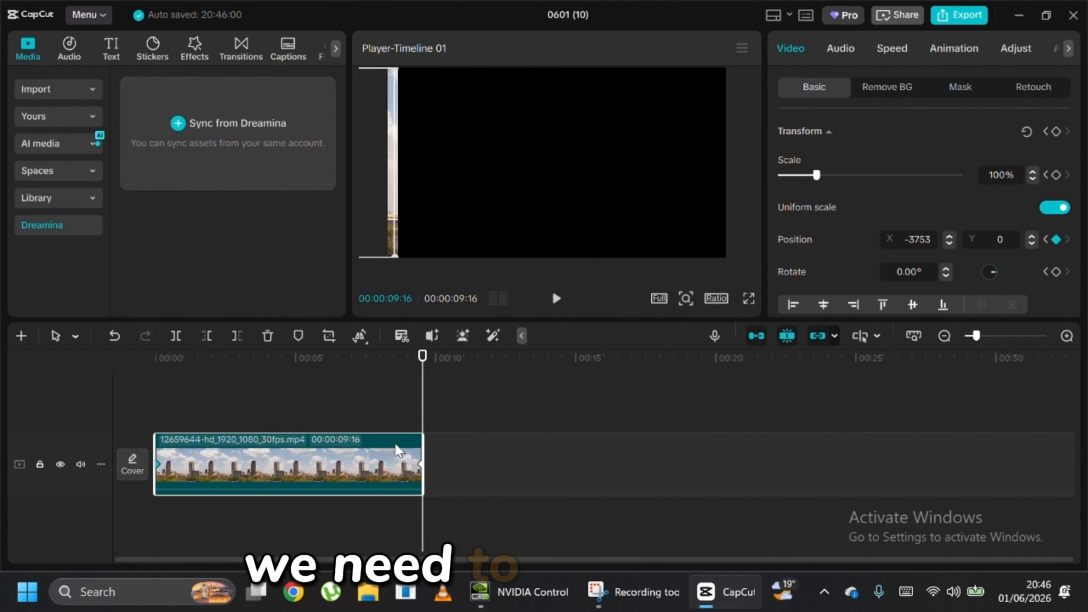
left_click_drag(428, 429, 291, 423)
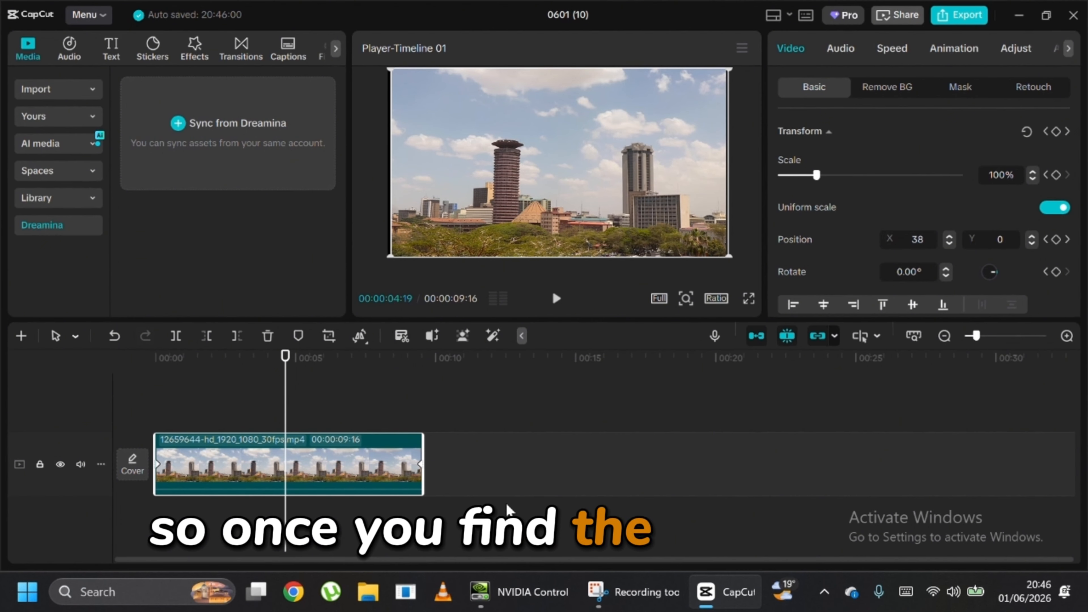
left_click(551, 421)
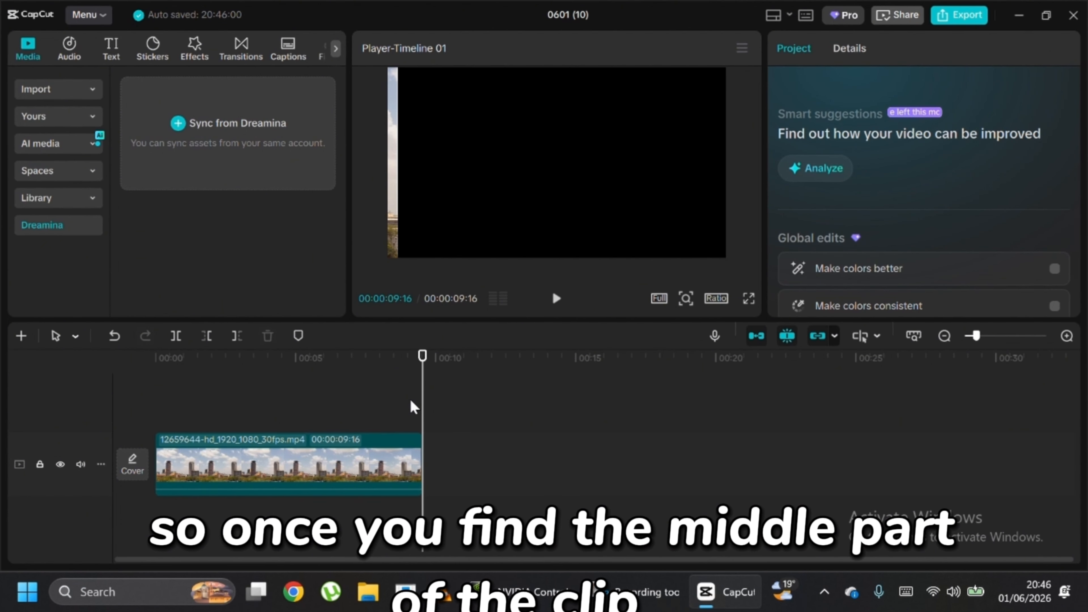
left_click_drag(422, 405, 288, 417)
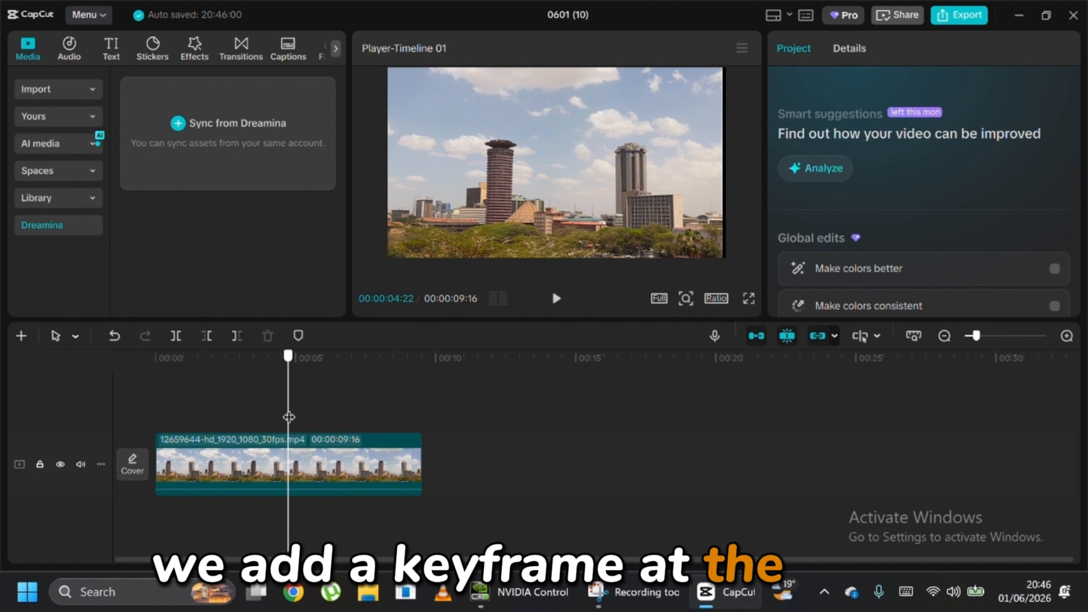
left_click(321, 463)
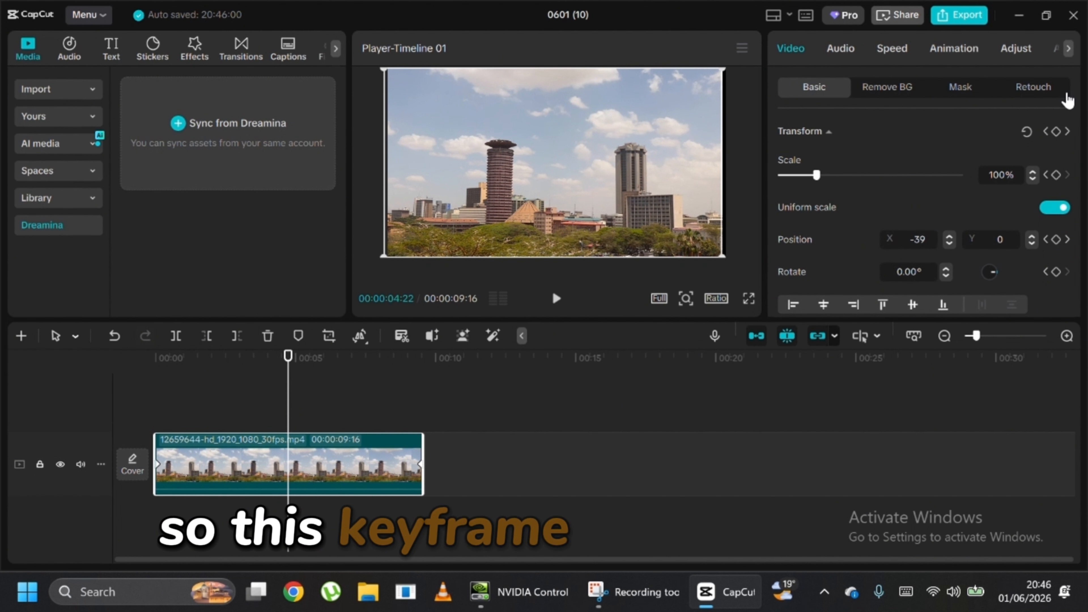
left_click(1056, 132)
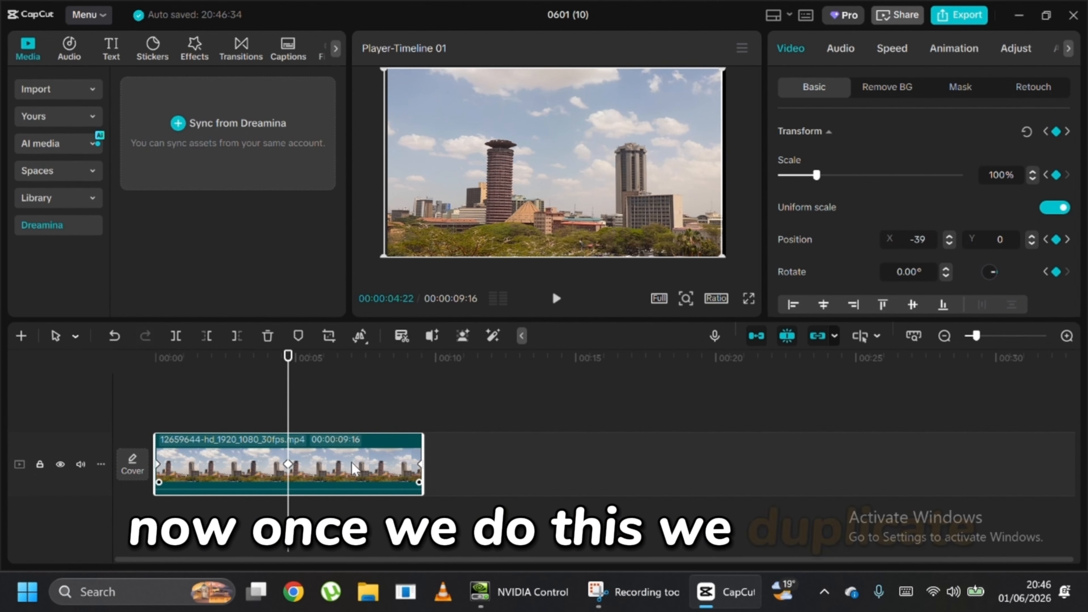
Step: Duplicate the keyframed clip several times onto stacked layers above, all starting at its middle keyframe
key("ctrl+c")
key("ctrl+v")
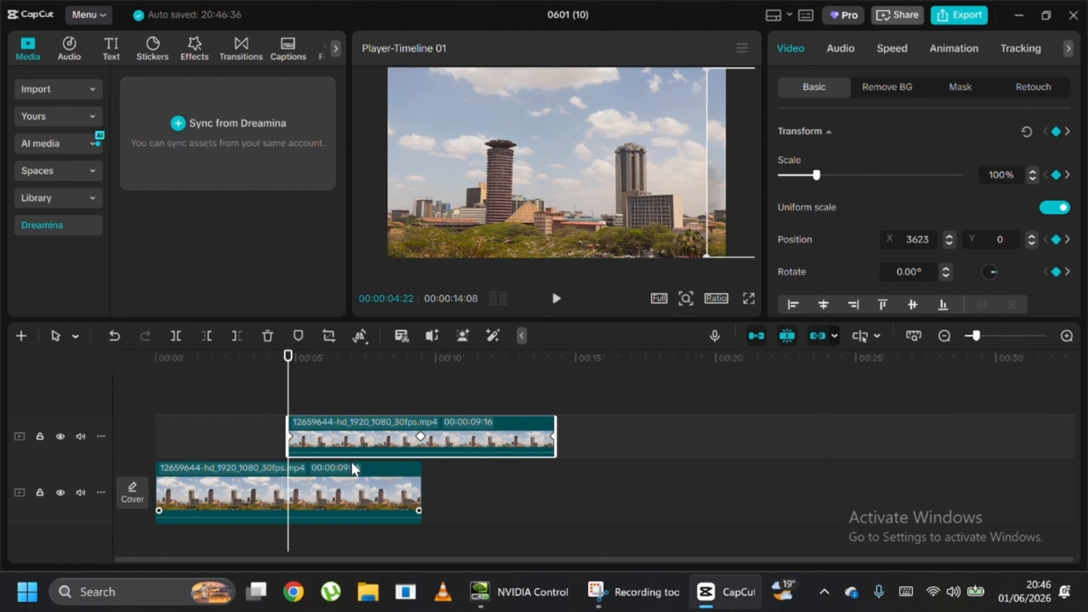
key("ctrl+v")
key("ctrl+v")
key("ctrl+v")
key("ctrl+v")
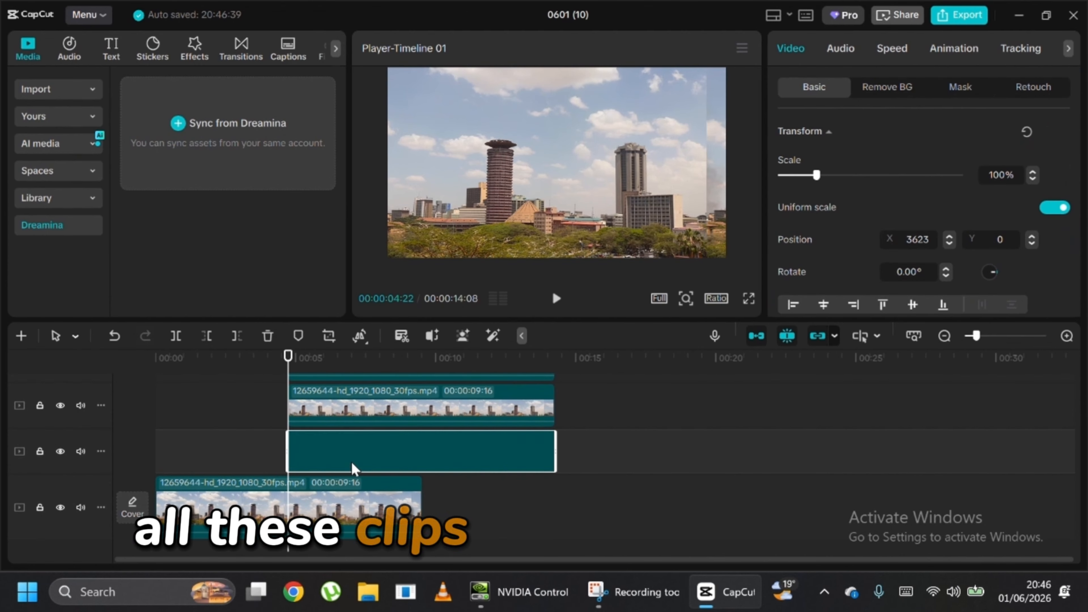
left_click(352, 468)
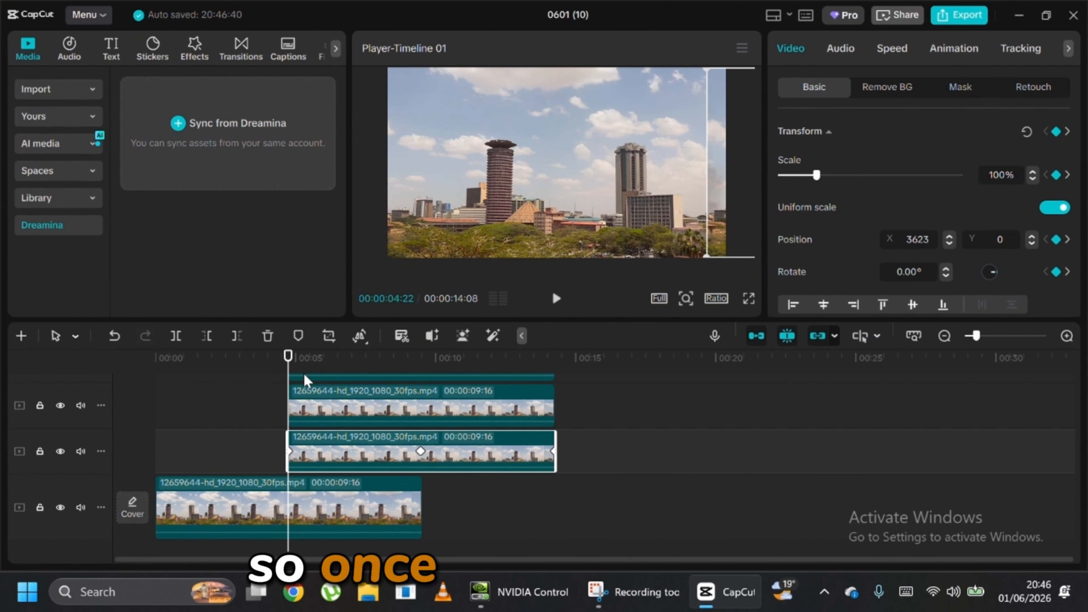
Step: Move the second copy so it starts at the first copy's middle keyframe, at 00:00:09:14
left_click_drag(286, 368, 253, 369)
left_click(291, 504)
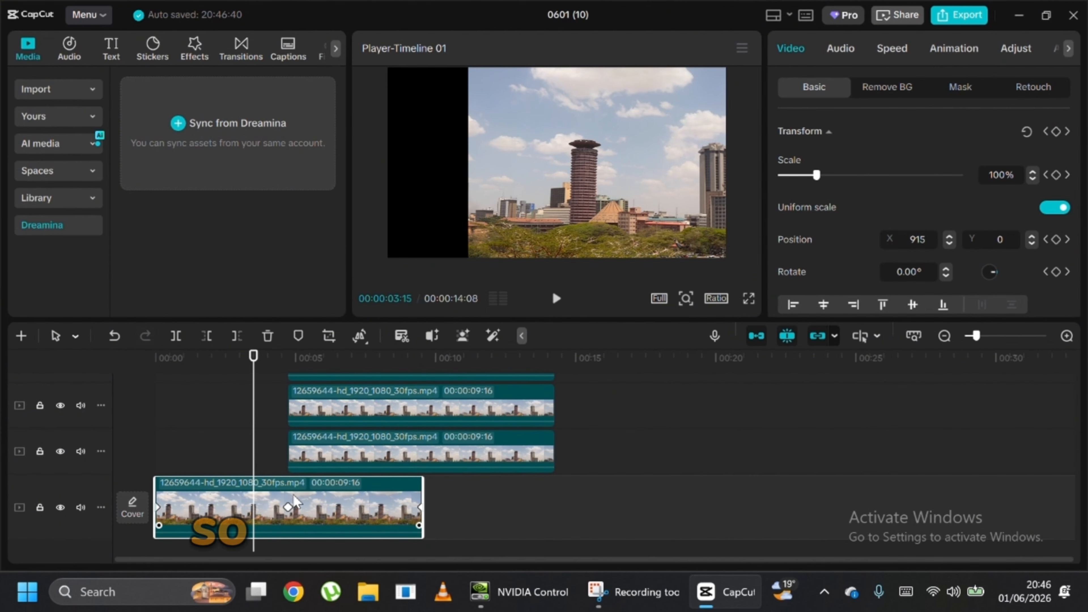
left_click(287, 507)
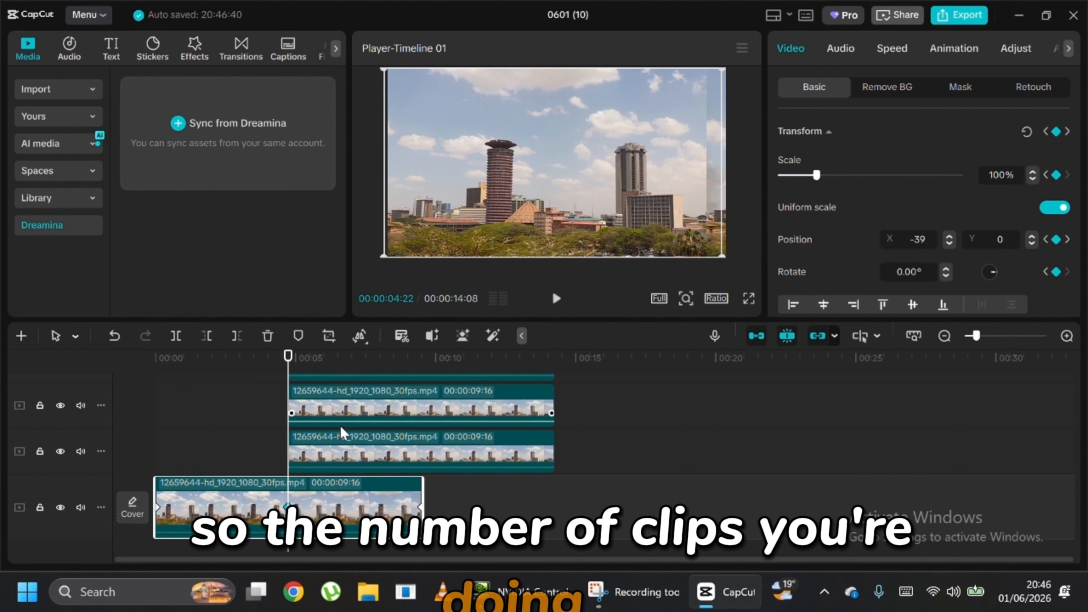
left_click(413, 454)
left_click(420, 450)
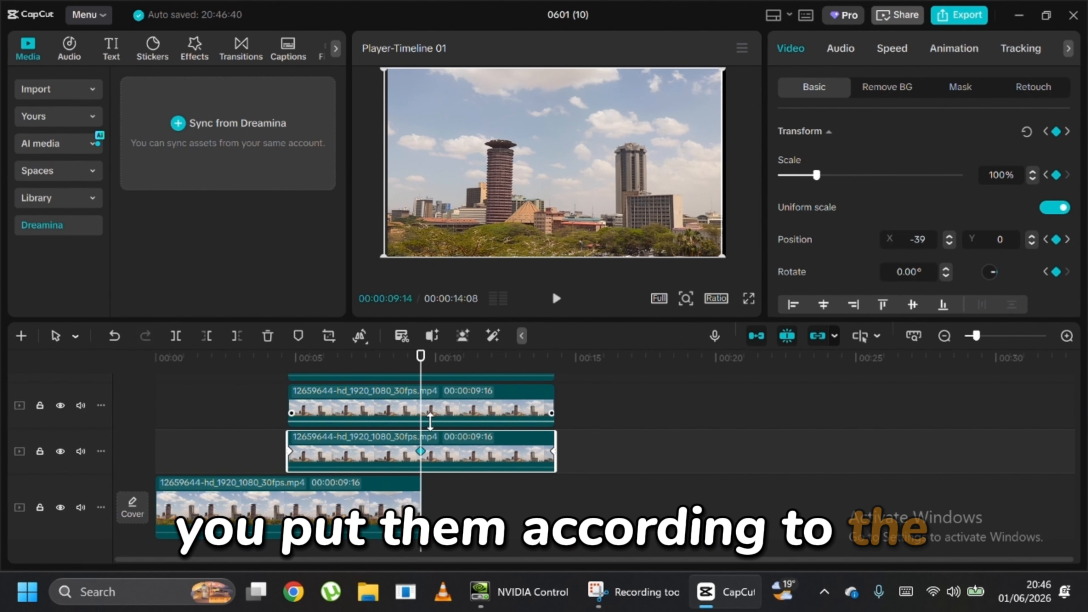
left_click_drag(430, 422, 567, 429)
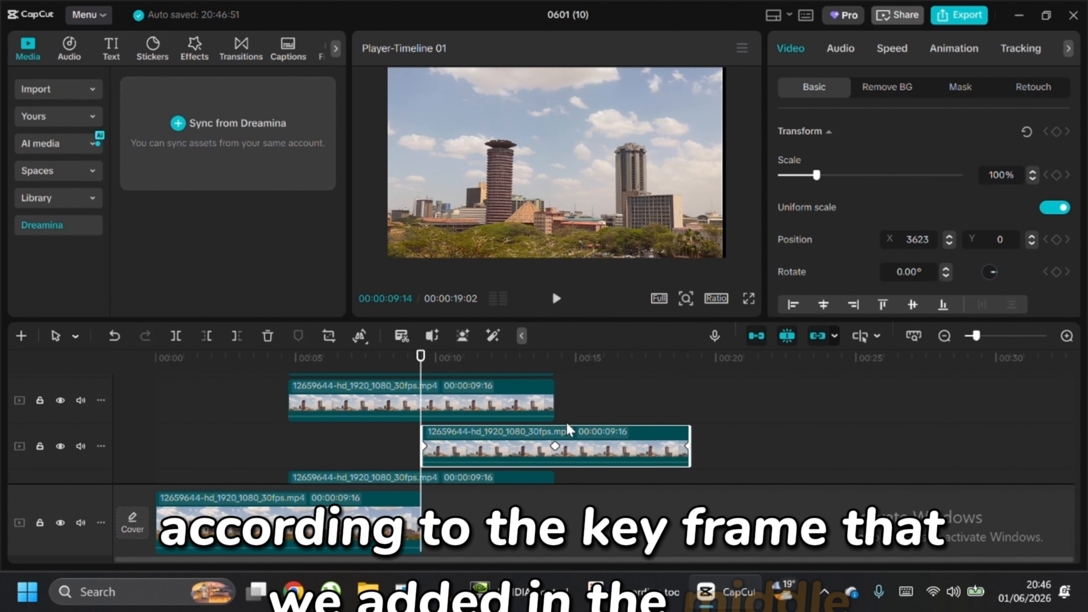
Step: Shift the next two copies so each starts at the preceding copy's middle keyframe, the last one at 00:00:19:00
left_click(555, 446)
left_click_drag(446, 416, 710, 410)
scroll(467, 410, "up", 1)
left_click_drag(428, 403, 766, 409)
left_click(688, 446)
left_click(687, 442)
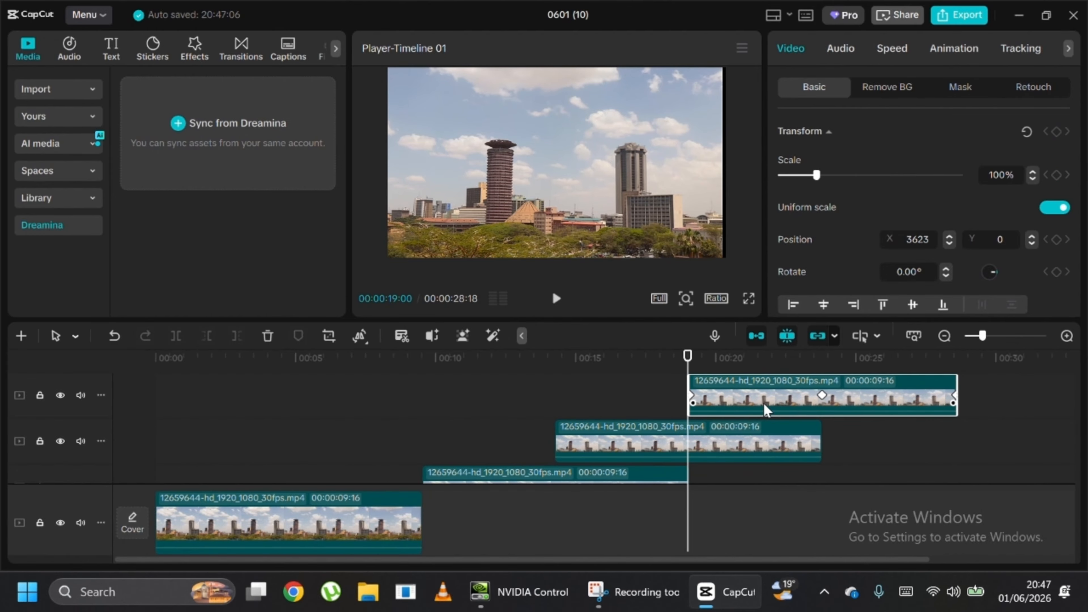
Step: Move another stacked copy so it starts at the middle keyframe of the latest placed copy, at 00:00:23:24
scroll(766, 410, "up", 1)
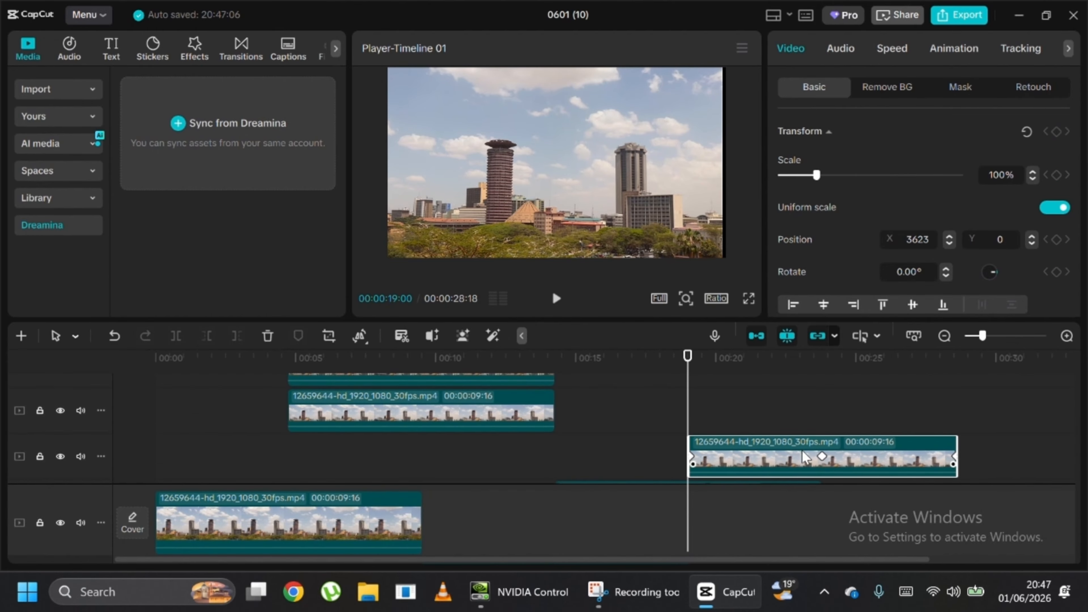
left_click(822, 460)
left_click_drag(428, 413, 955, 407)
scroll(850, 431, "up", 1)
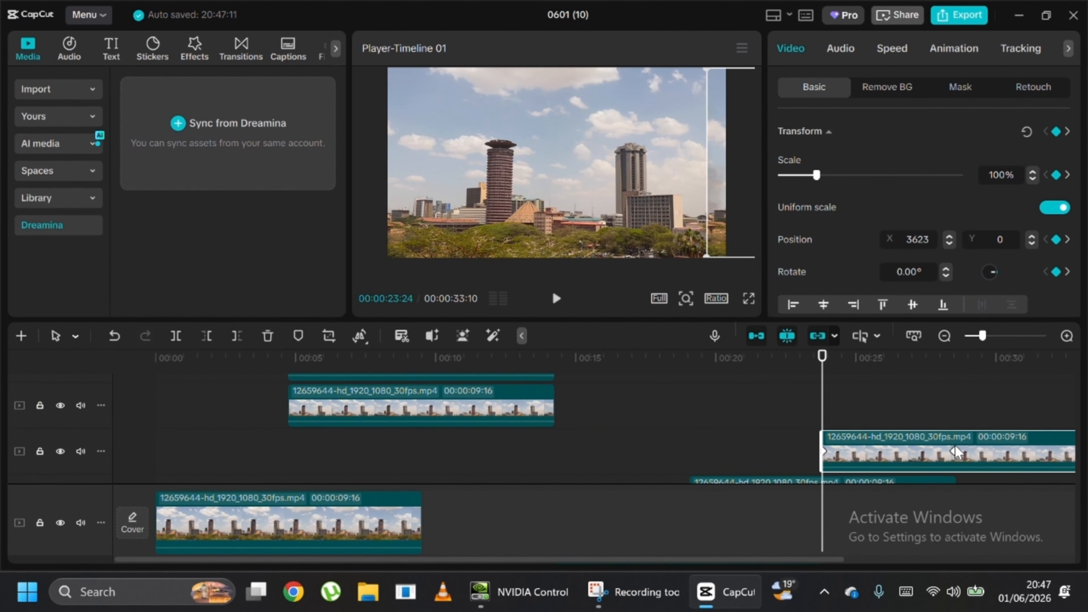
Step: Move the next two copies so each starts at the preceding copy's middle keyframe, at 00:00:28:16 and 00:00:33:08
left_click(955, 451)
left_click_drag(398, 391, 931, 420)
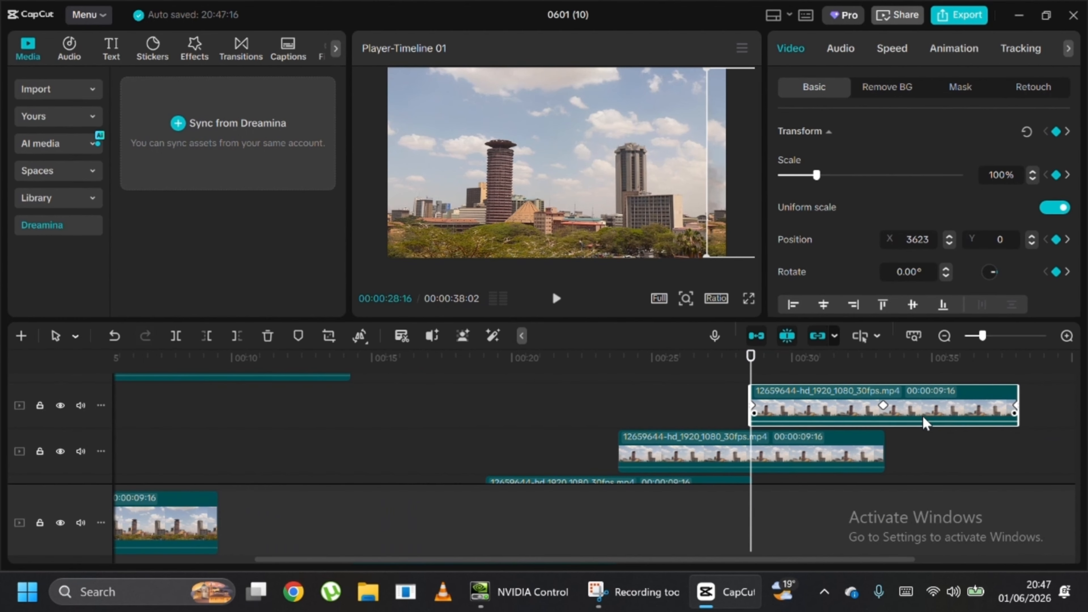
scroll(869, 489, "up", 1)
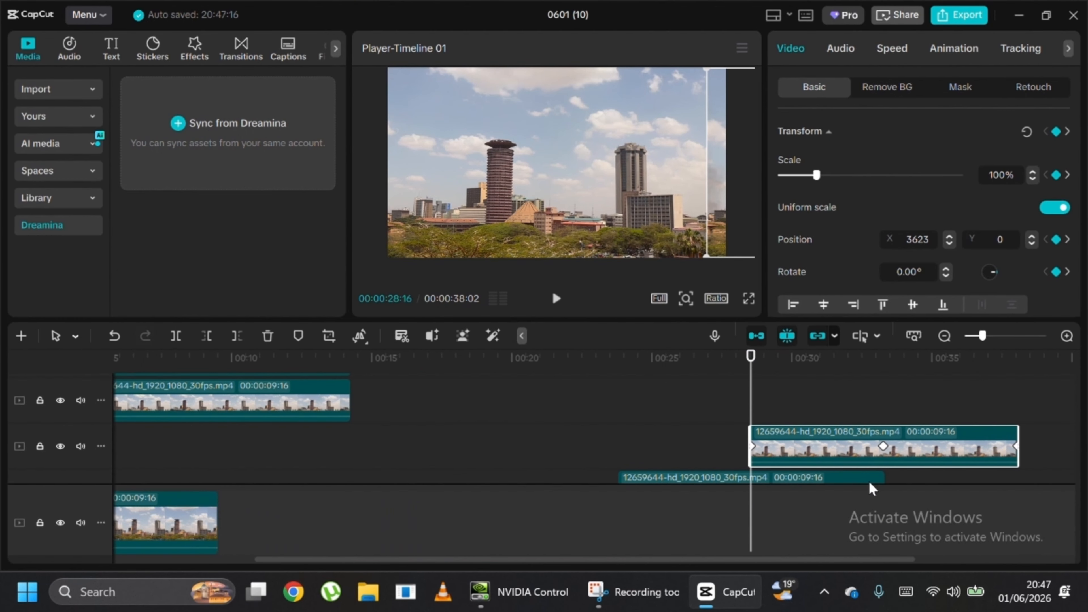
left_click(883, 446)
left_click_drag(835, 452, 1034, 441)
scroll(923, 432, "down", 1)
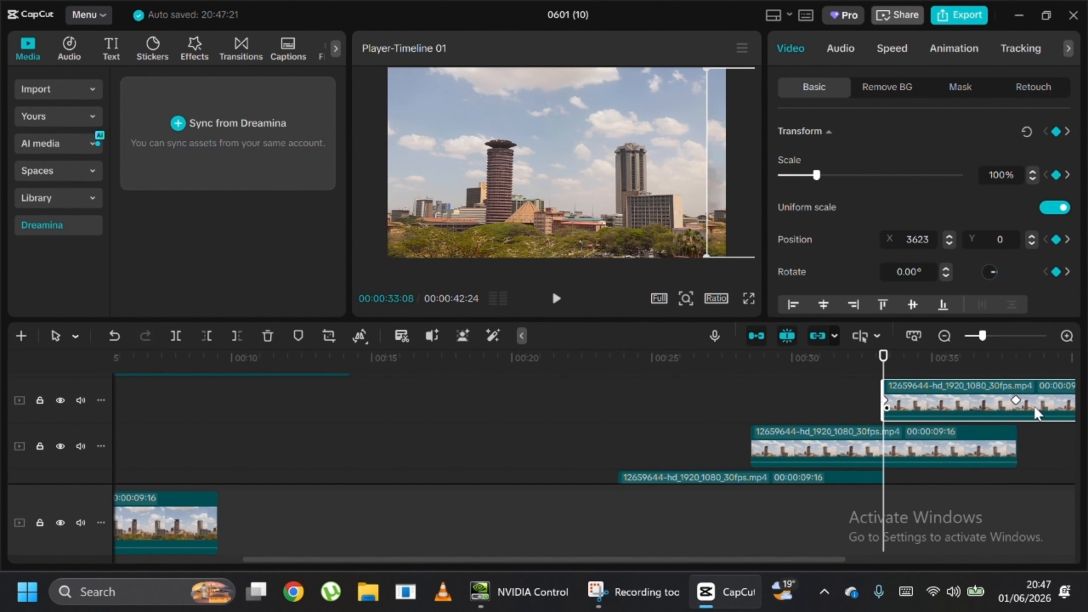
Step: Move the last two stacked copies so each starts at the preceding copy's middle keyframe, the first of them at 00:00:38:00
left_click(1016, 400)
scroll(1014, 407, "up", 2)
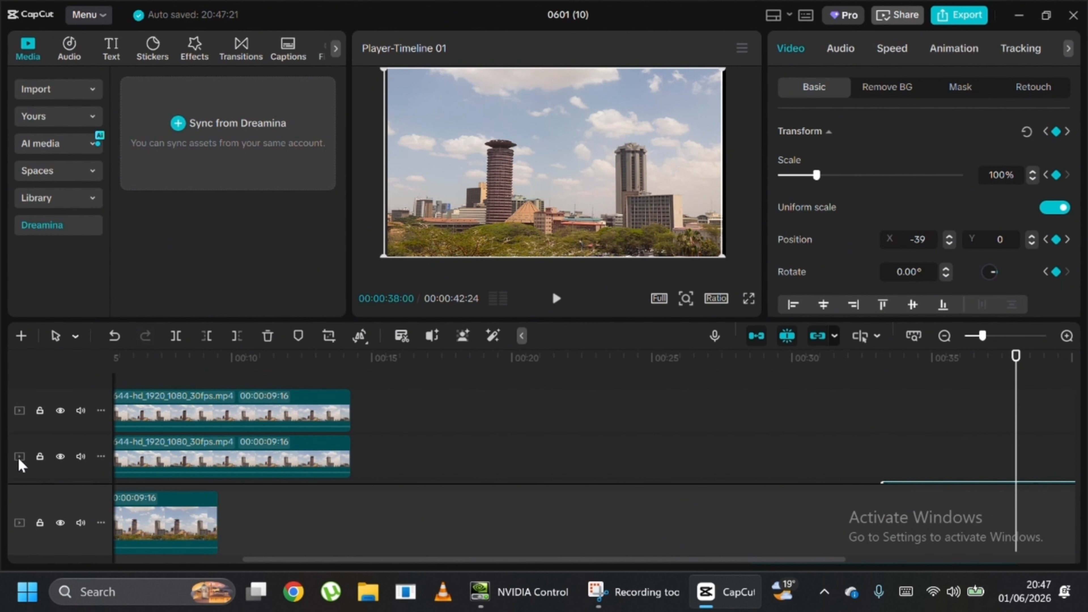
left_click_drag(211, 471, 933, 460)
scroll(170, 438, "up", 1)
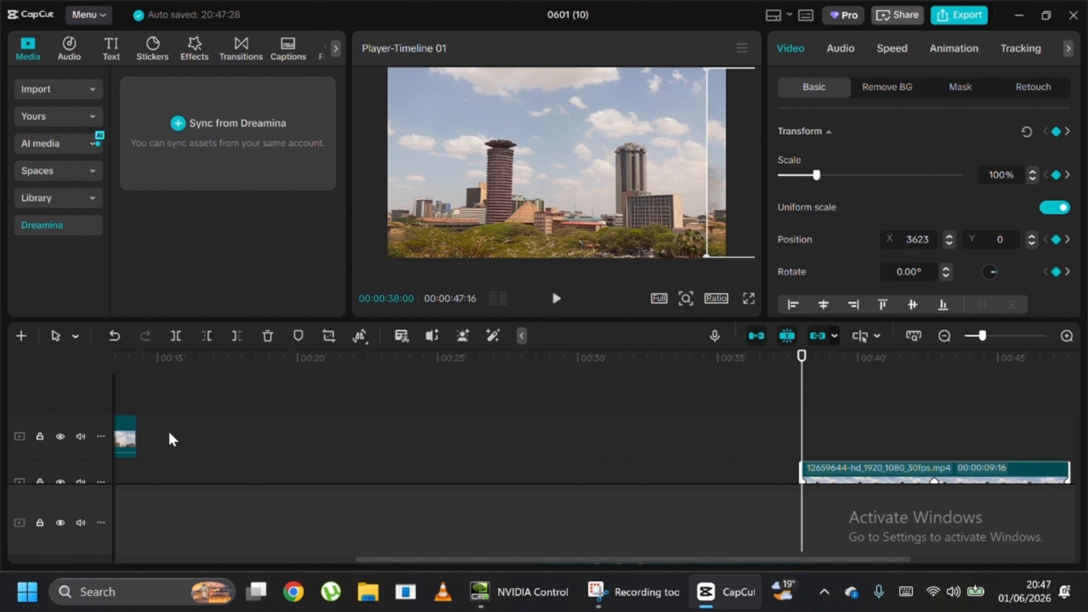
left_click_drag(122, 441, 948, 444)
scroll(847, 448, "down", 1)
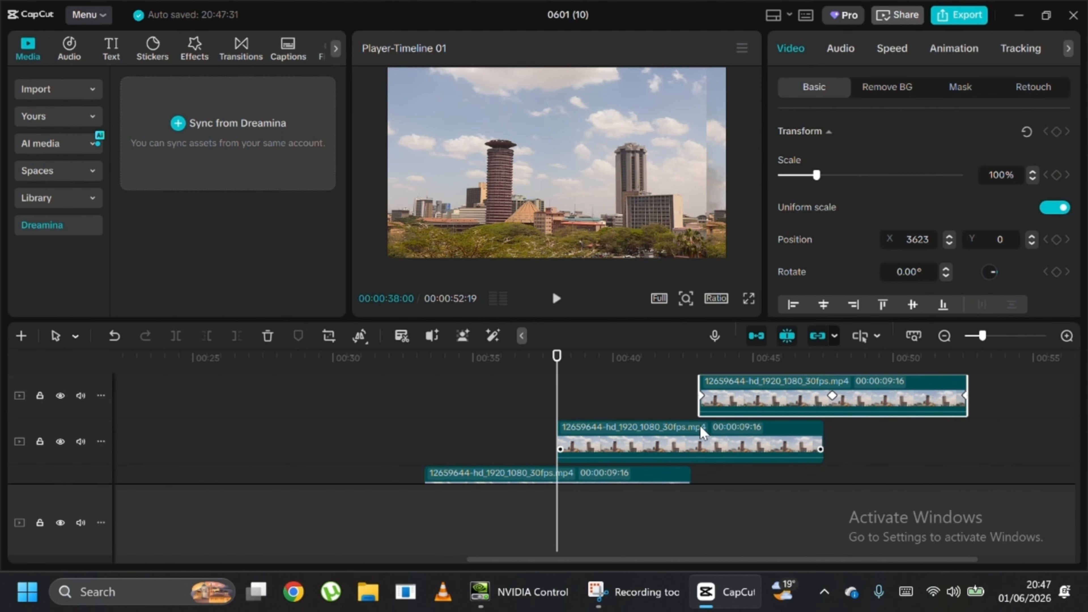
left_click(689, 442)
left_click_drag(765, 400, 747, 388)
Step: Replace the first copy, directly above the main clip, with 13777687_3840_2160_30fps, keeping the original video effect
left_click_drag(684, 367, 185, 377)
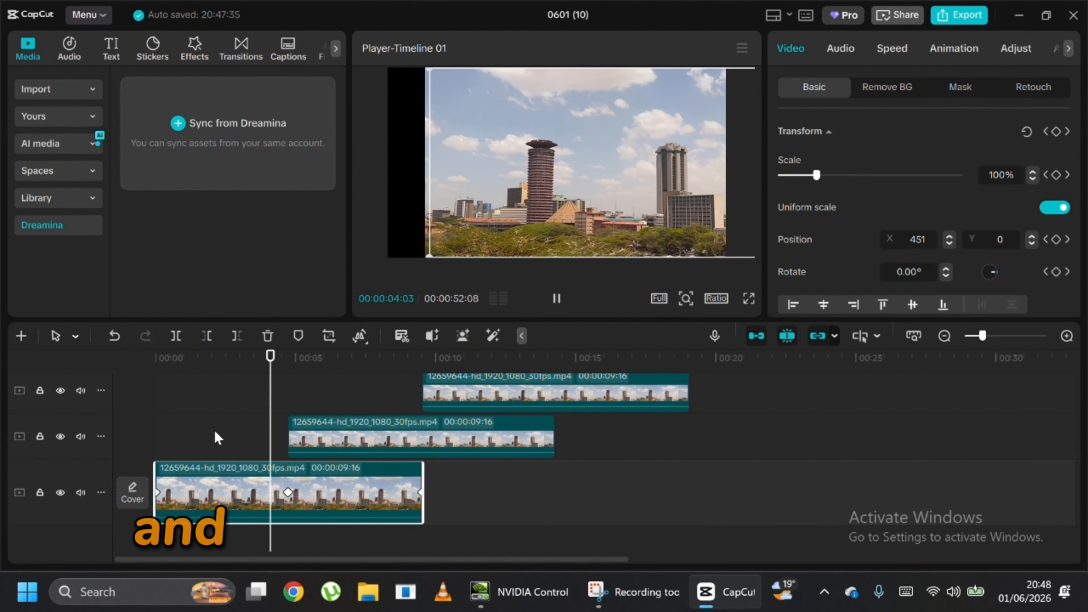
key("space")
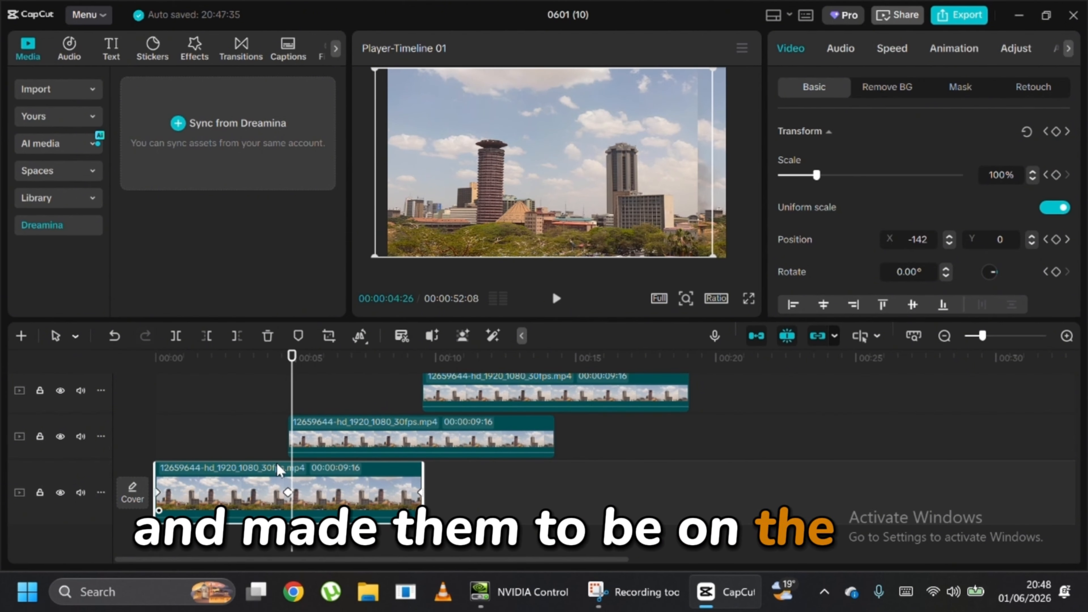
left_click(331, 441)
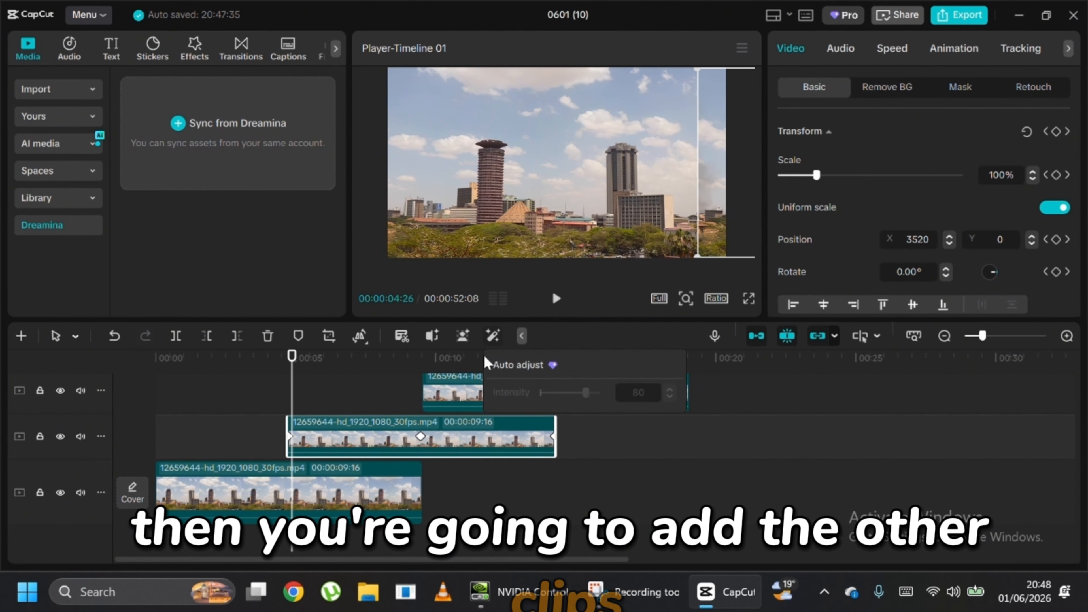
right_click(452, 437)
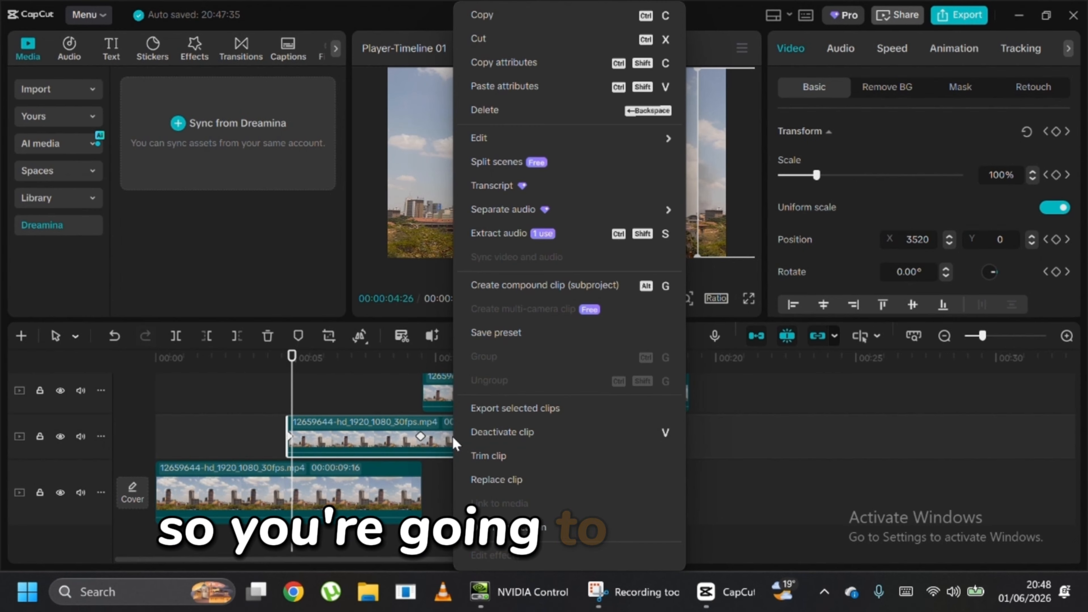
left_click(515, 481)
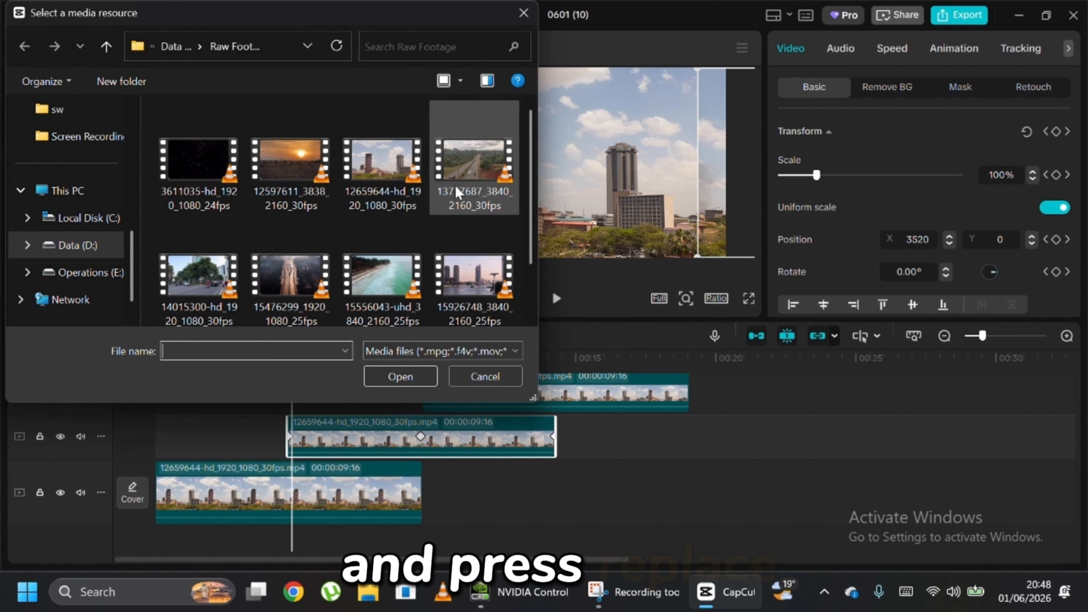
double_click(455, 184)
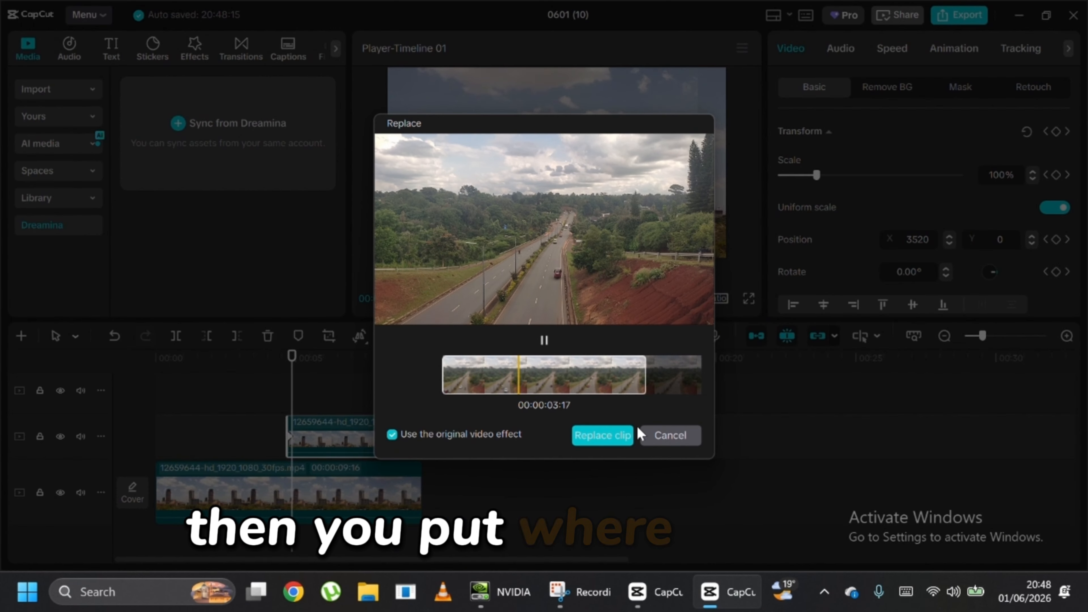
left_click(621, 436)
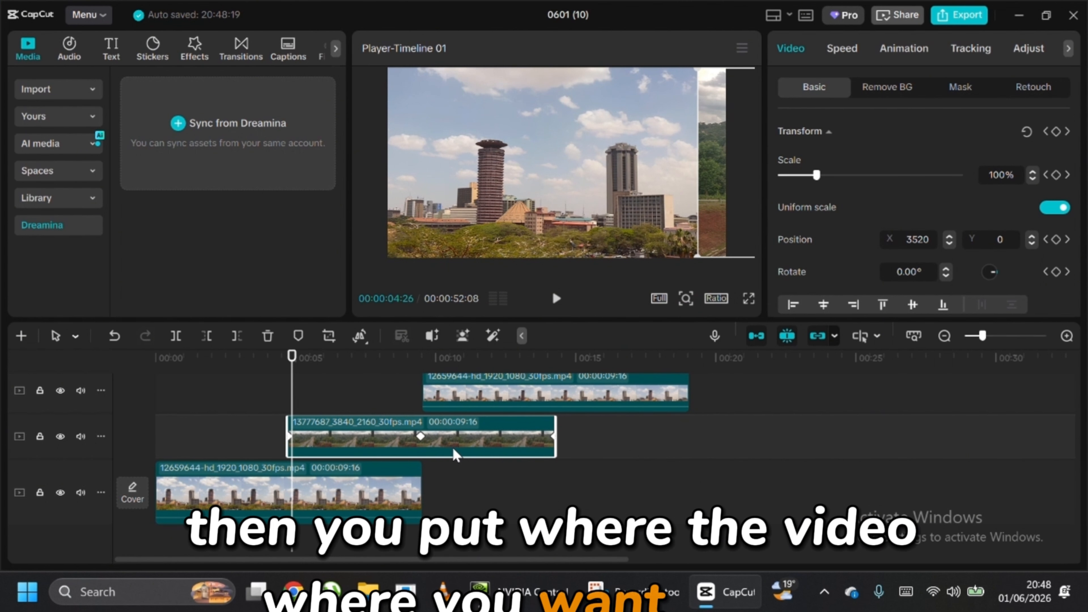
Step: Replace the second copy, starting at 00:00:09:14, with the sunset footage 12597611_3838_2160_30fps, keeping the original video effect
left_click(587, 403)
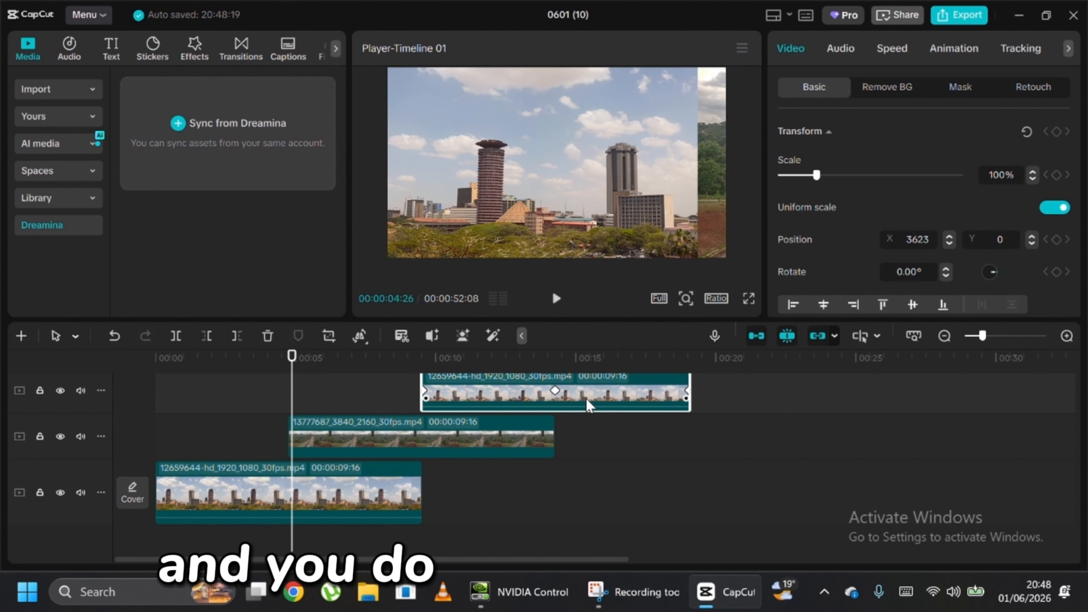
right_click(588, 405)
left_click(635, 479)
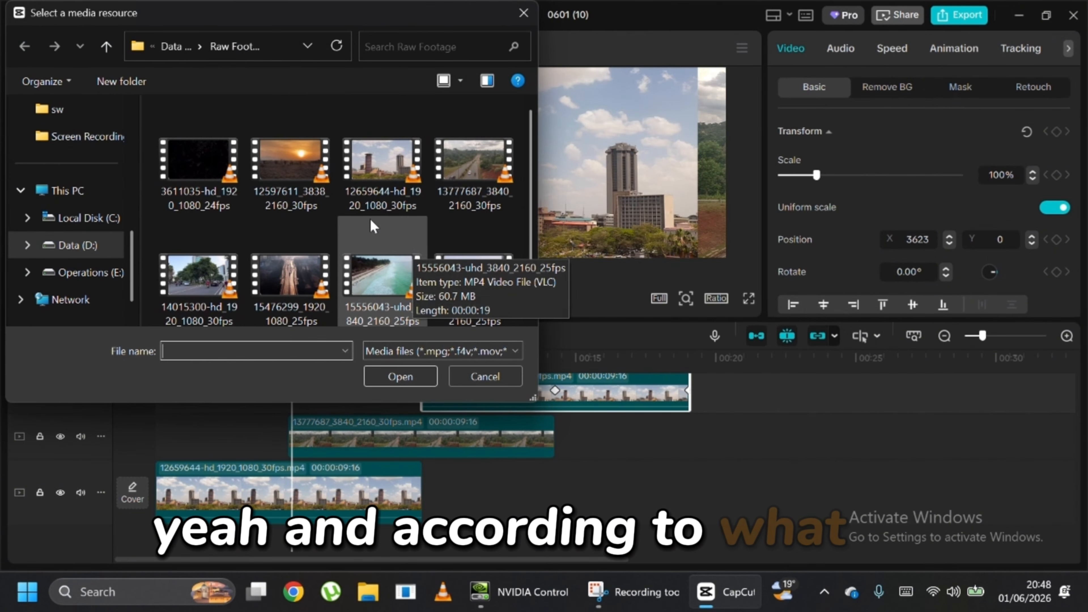
left_click(291, 201)
left_click(380, 374)
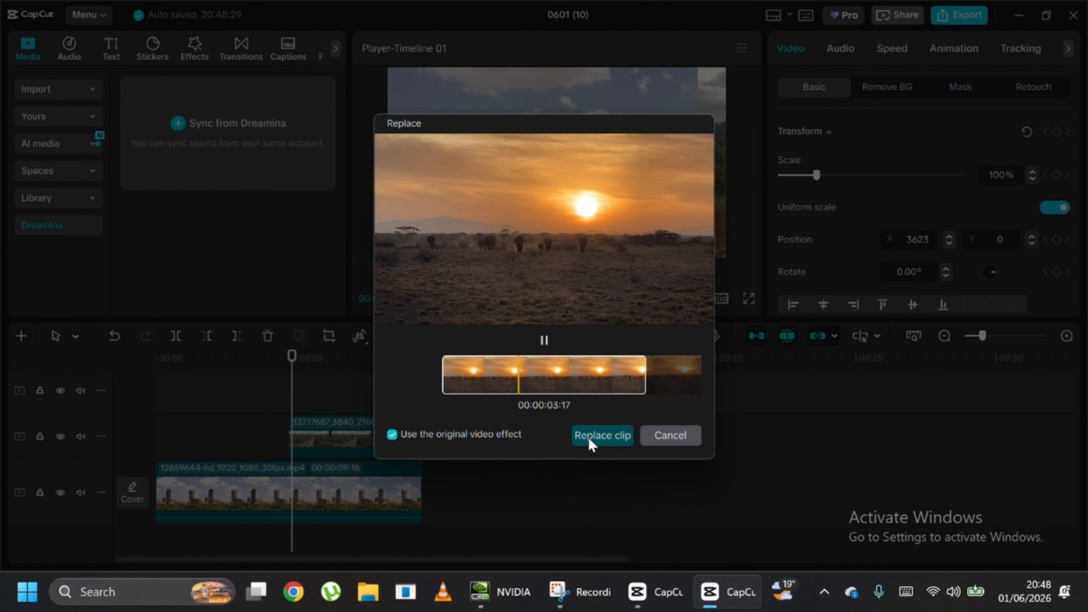
left_click(588, 438)
Step: Replace the third copy with a slightly later section of the street footage 14015300-hd_1920_1080_30fps, keeping the original video effect
left_click(621, 412)
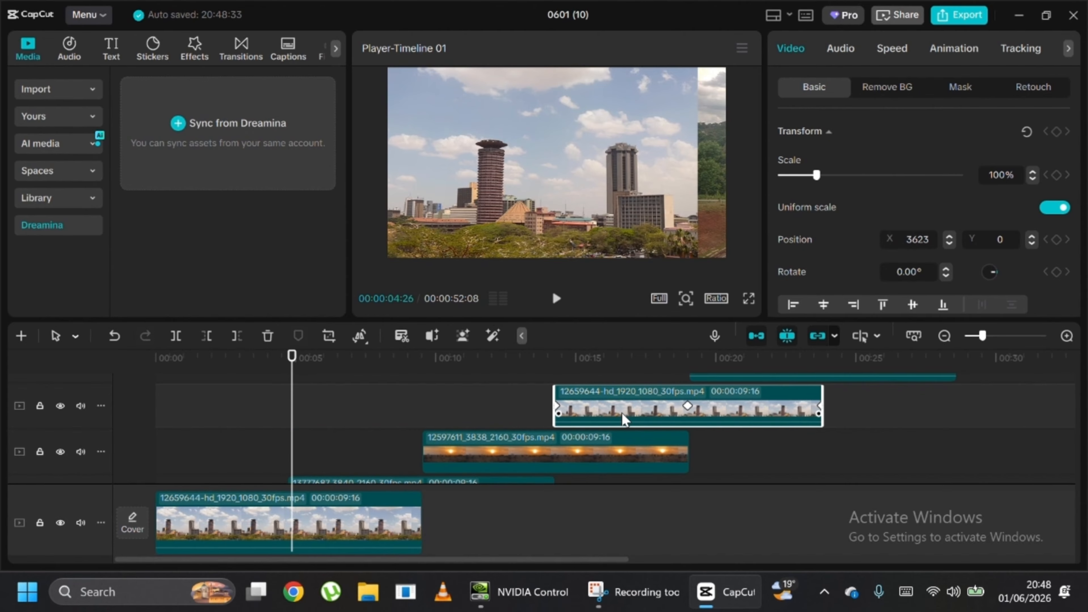
right_click(621, 412)
left_click(663, 482)
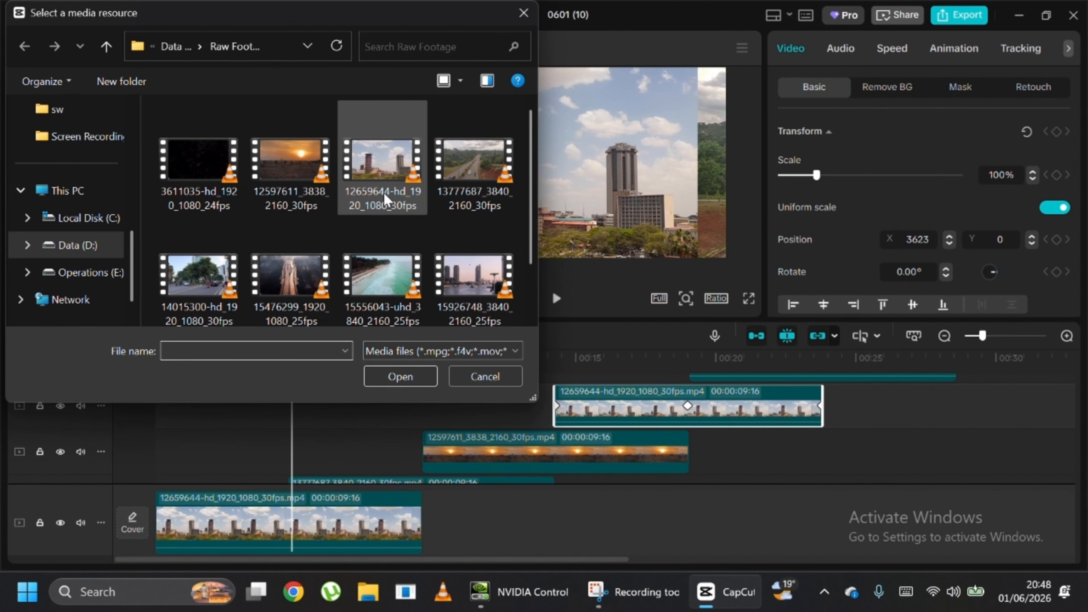
left_click(237, 266)
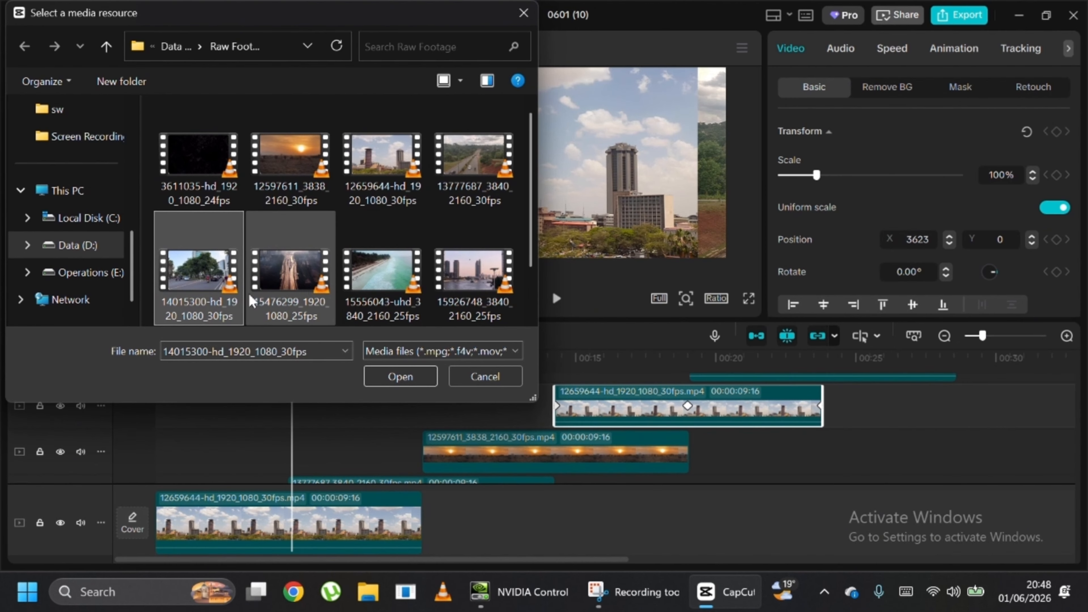
left_click(402, 372)
left_click_drag(585, 384, 574, 384)
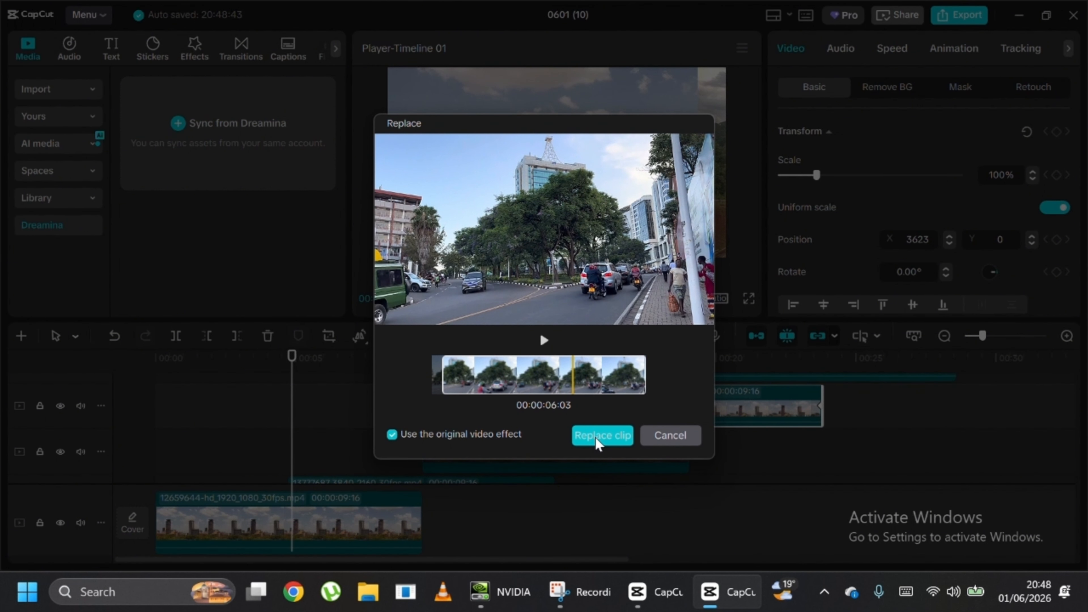
left_click(611, 443)
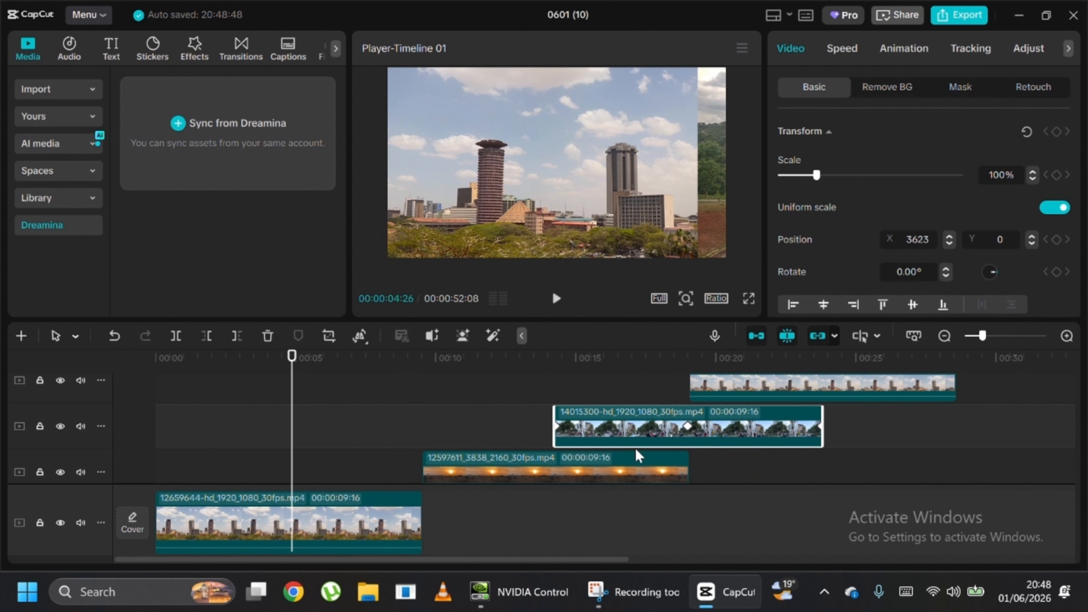
Step: Replace the fourth copy, starting at 00:00:19:00, with the beach footage 15556043-uhd_3840_2160_25fps
left_click(762, 409)
right_click(764, 414)
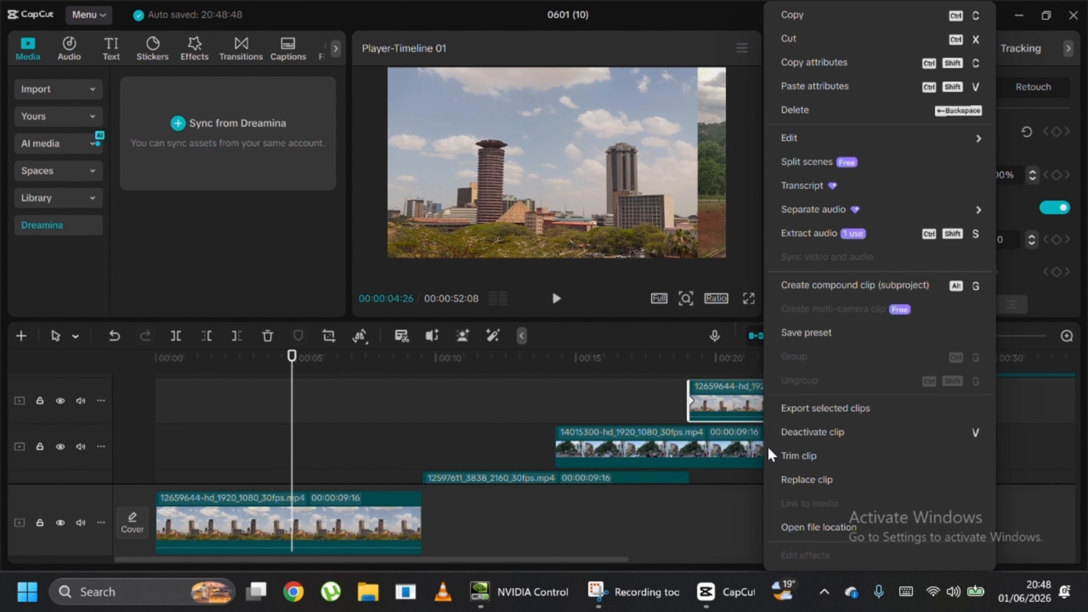
left_click(792, 482)
scroll(364, 300, "down", 2)
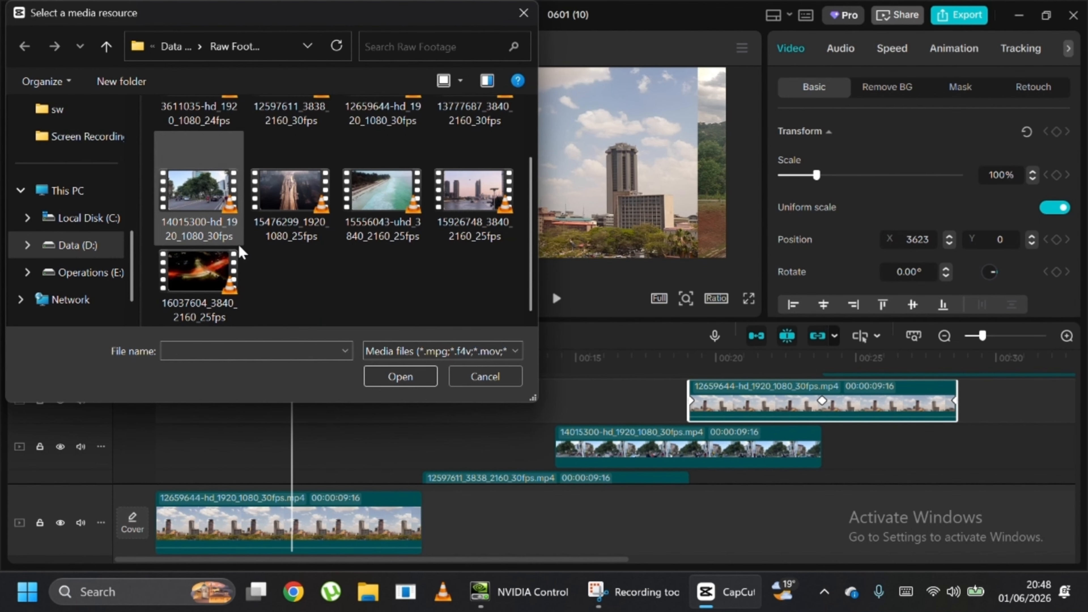
left_click(317, 220)
left_click(386, 221)
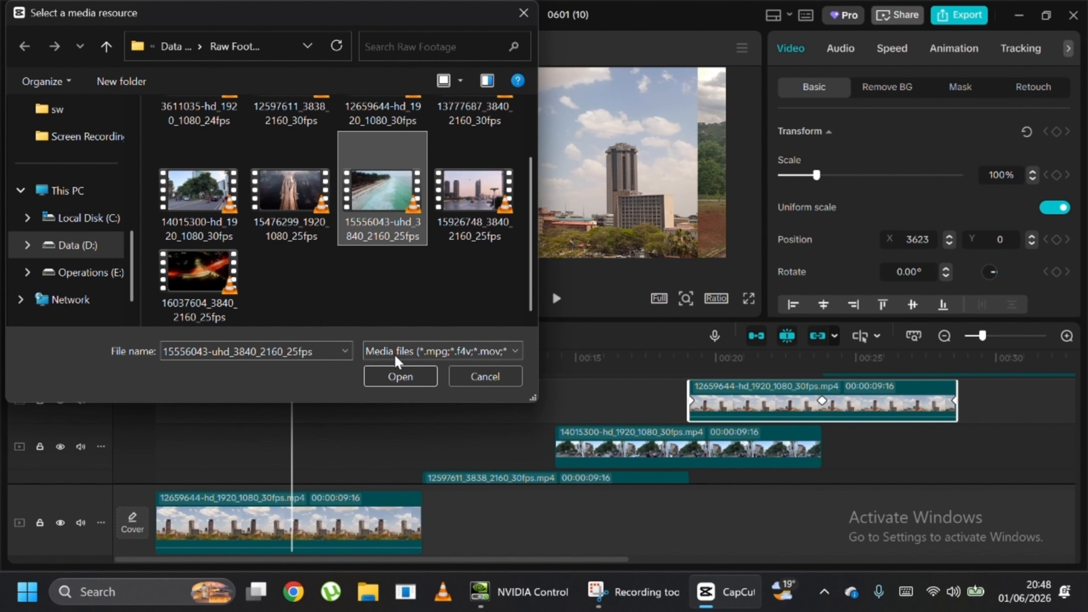
left_click(395, 377)
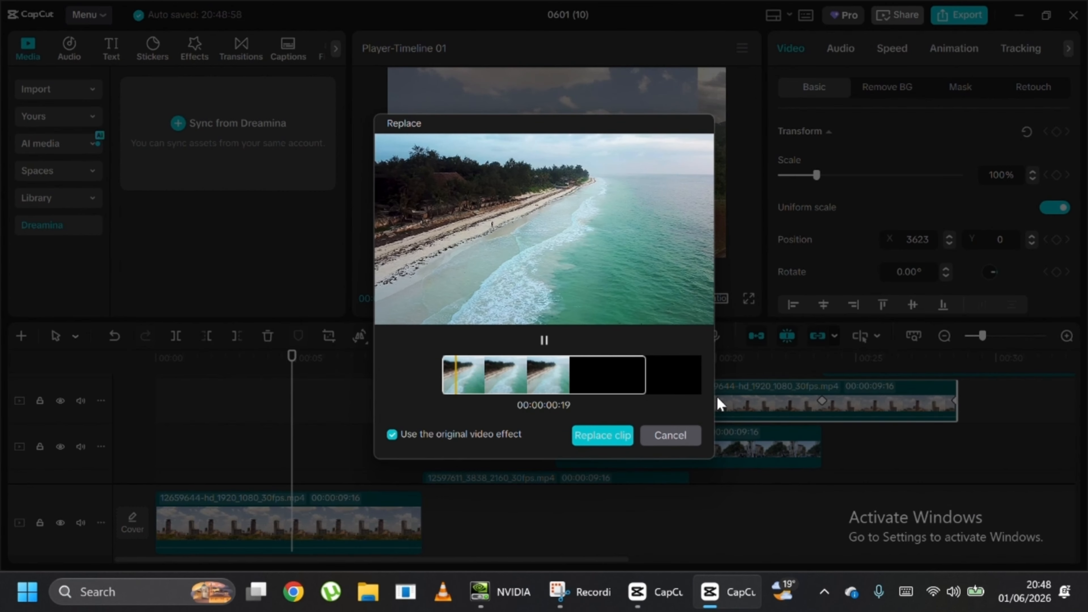
left_click(610, 433)
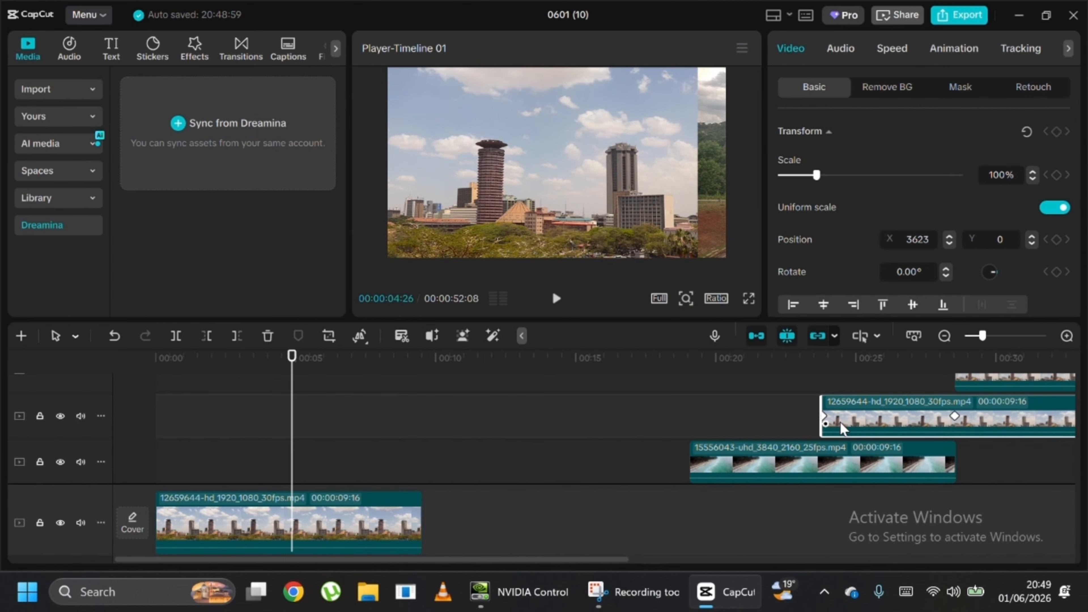
Step: Replace the fifth copy, starting at 00:00:23:24, with the river skyline footage 15926748_3840_2160_25fps
right_click(840, 421)
left_click(866, 469)
left_click(475, 286)
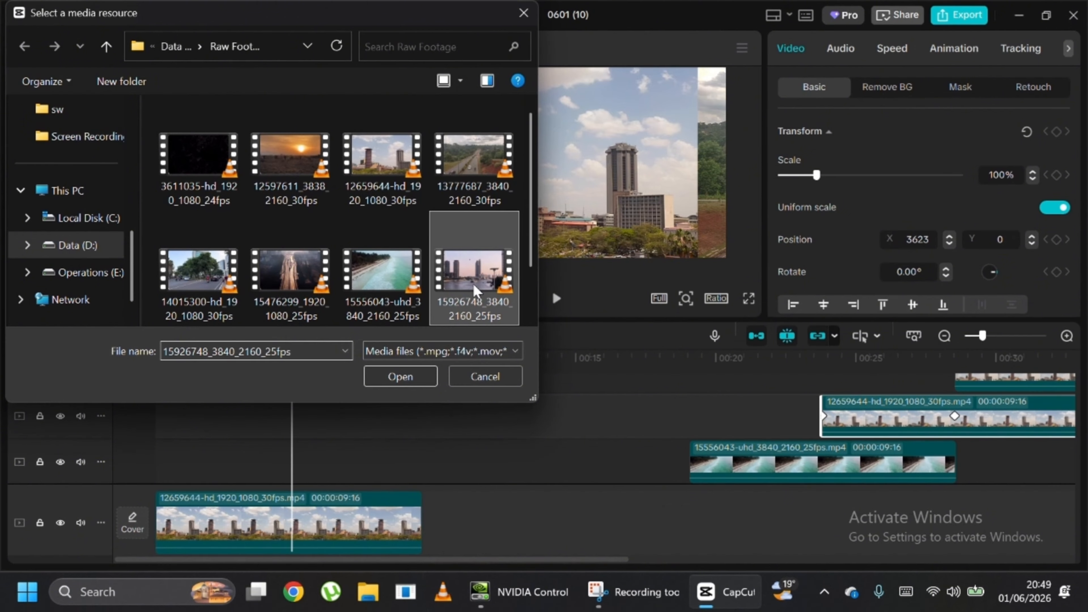
left_click(389, 383)
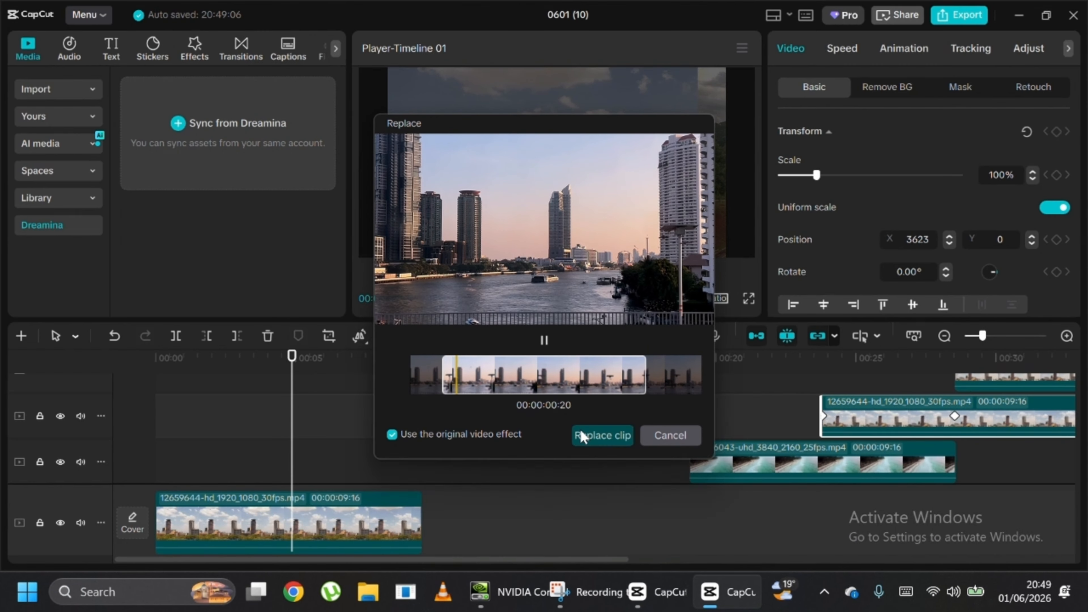
left_click(589, 437)
Step: Replace the sixth copy, starting at 00:00:28:16, with the night light-trail footage 16037604_3840_2160_25fps
left_click(1042, 426)
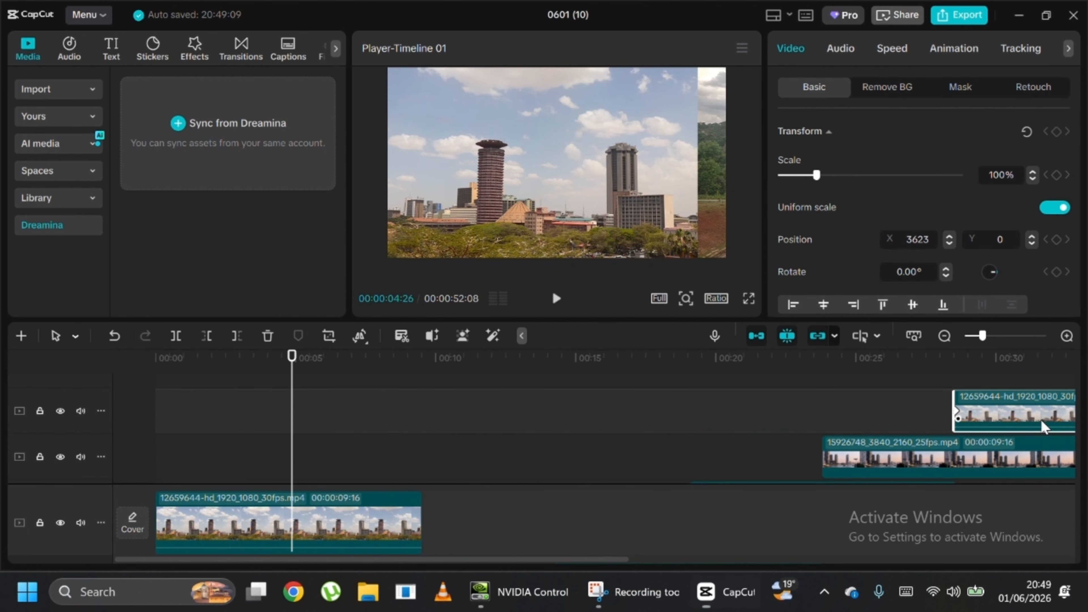
right_click(1042, 426)
left_click(962, 479)
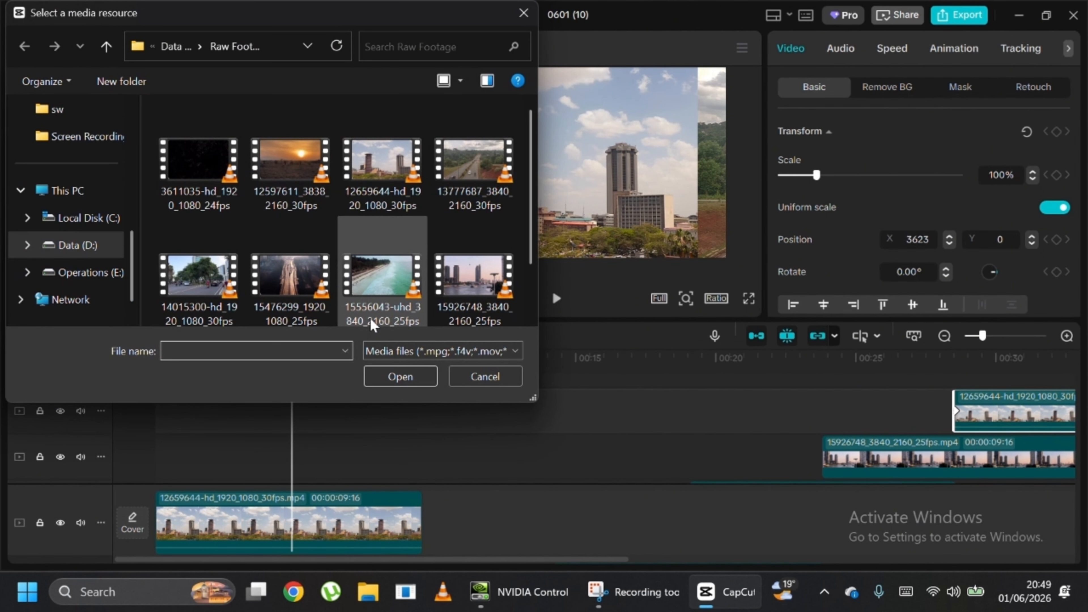
scroll(266, 226, "down", 2)
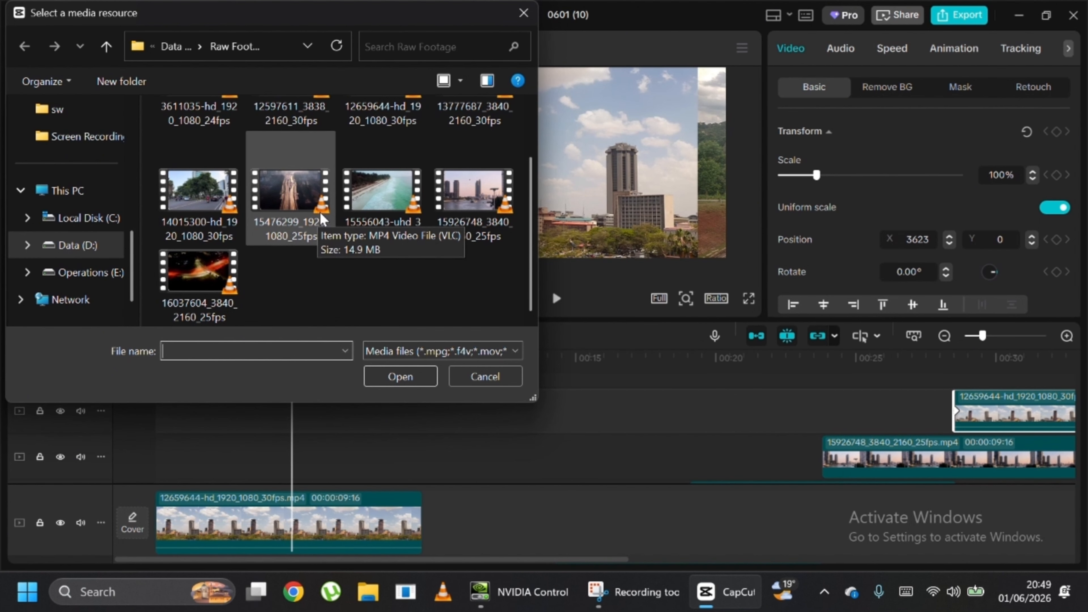
scroll(320, 211, "up", 2)
scroll(460, 225, "down", 2)
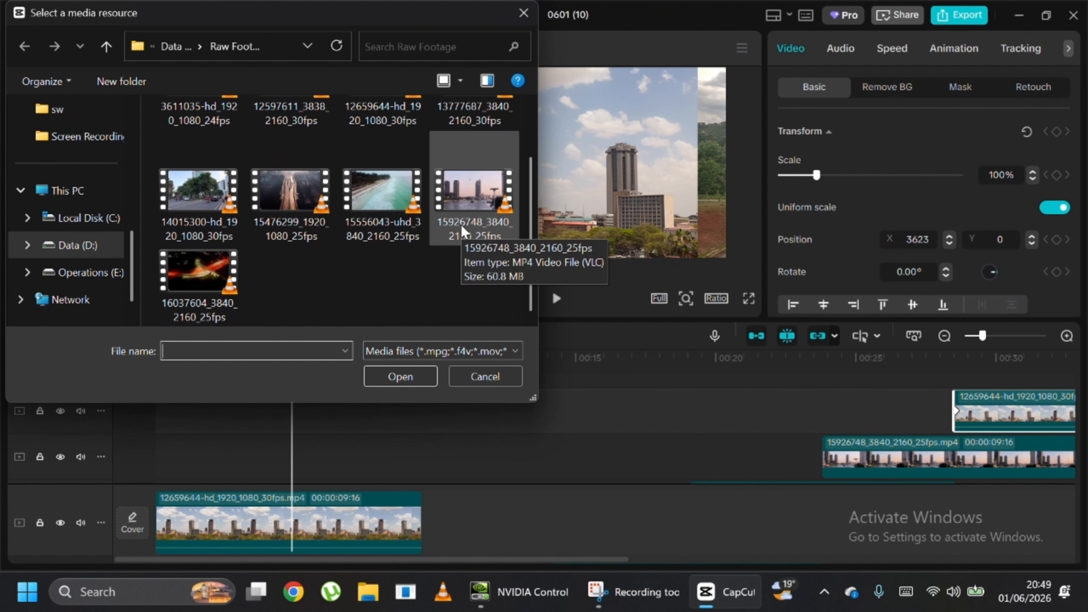
left_click(171, 290)
left_click(386, 384)
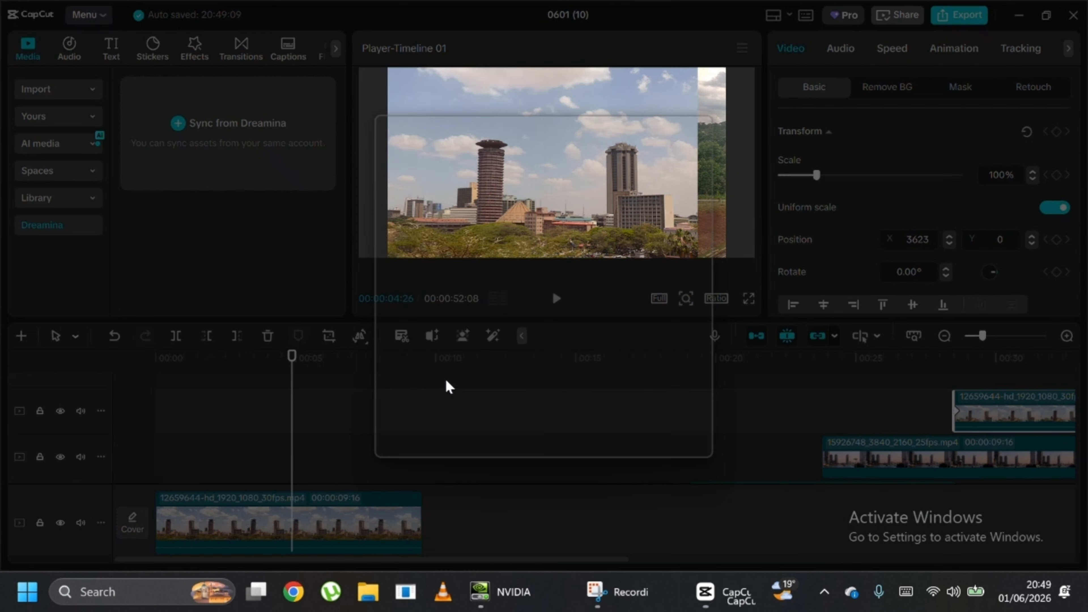
left_click(591, 440)
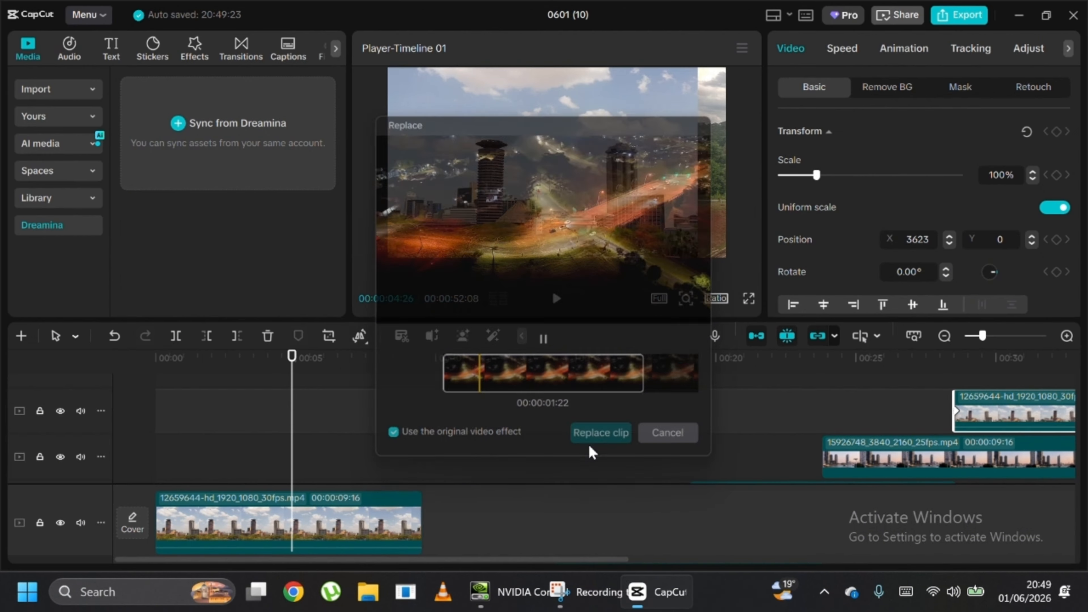
scroll(972, 452, "down", 1)
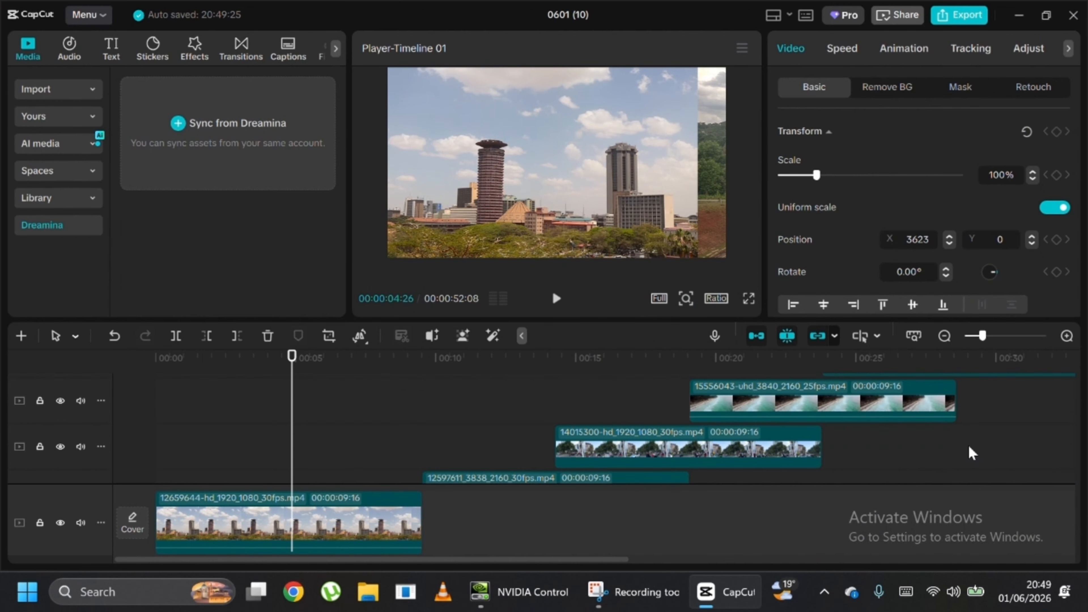
Step: Play the timeline from the start to review how the staggered clips slide across the frame
scroll(972, 452, "down", 3)
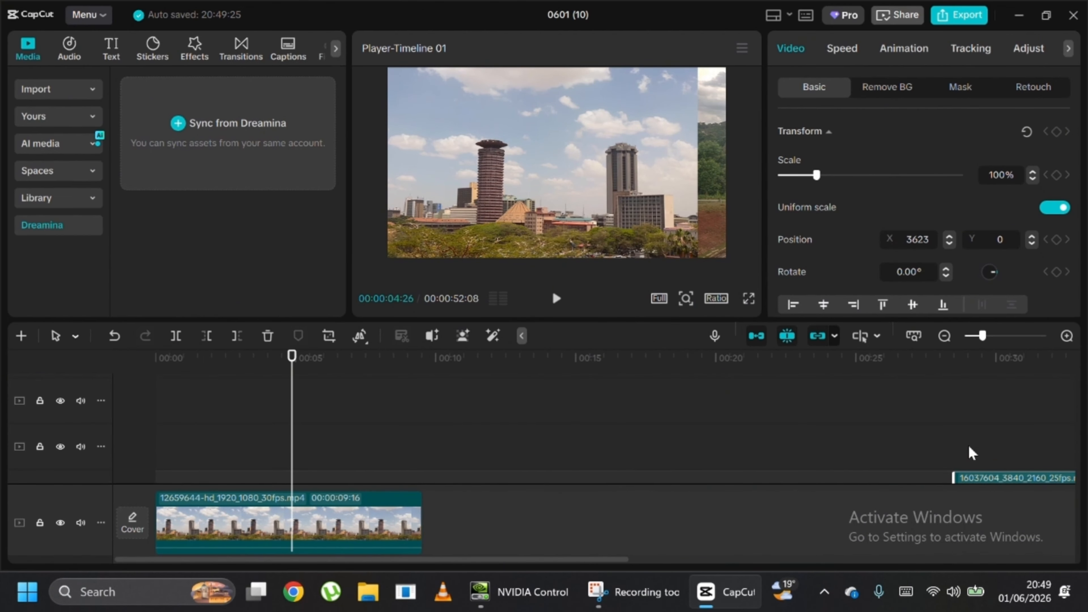
scroll(970, 450, "down", 1)
left_click_drag(289, 394, 117, 411)
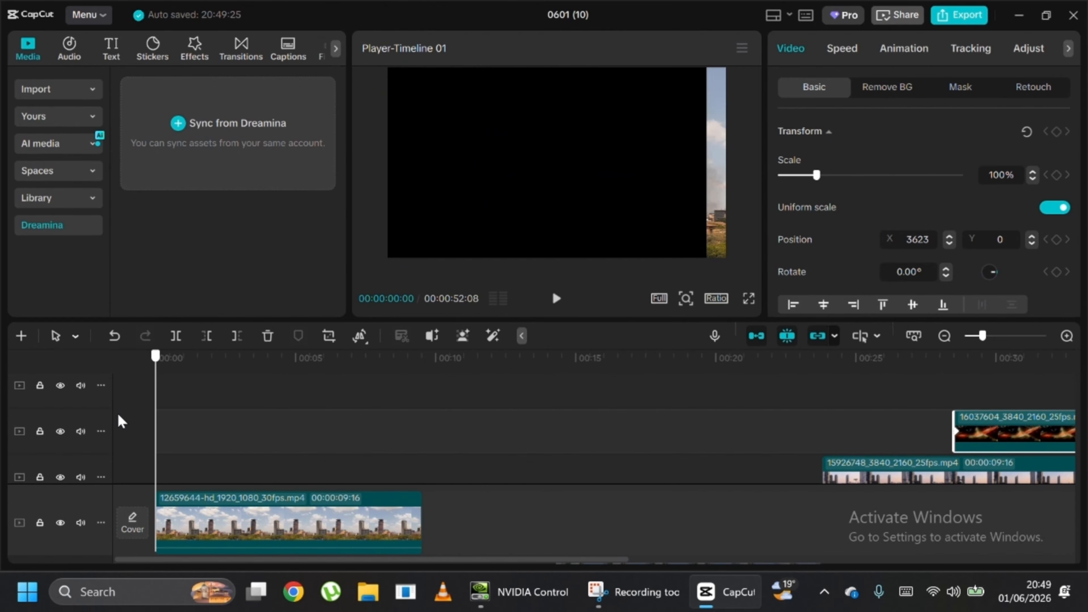
key("space")
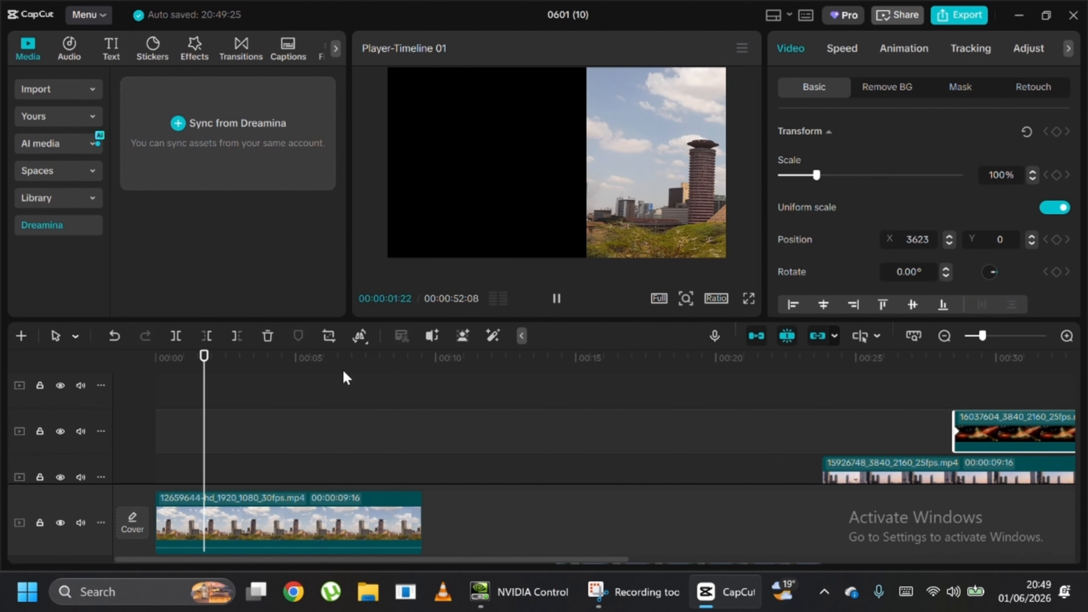
scroll(345, 386, "up", 5)
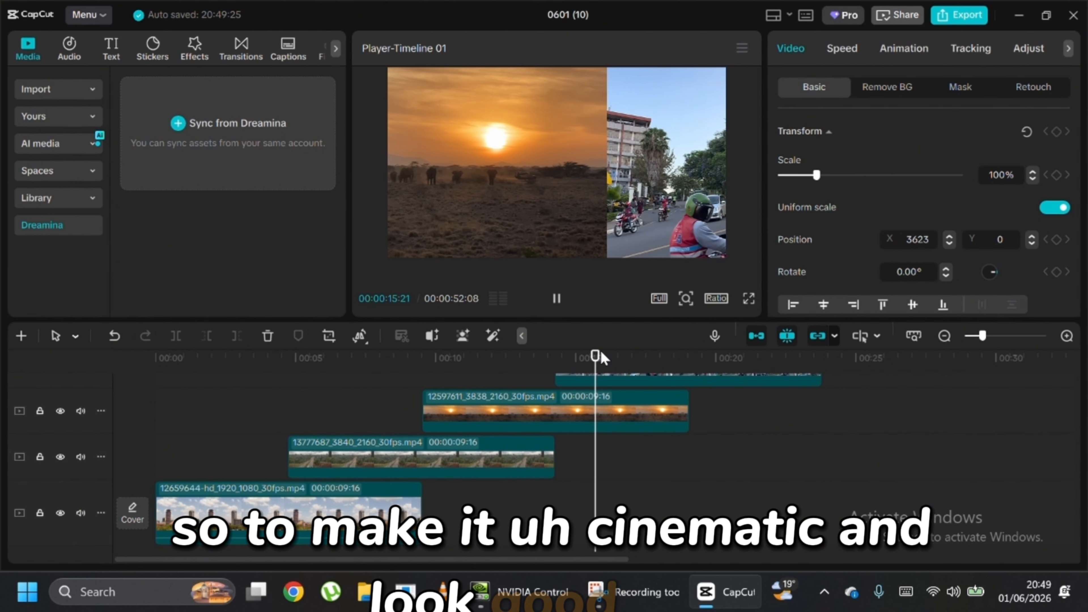
left_click(628, 367)
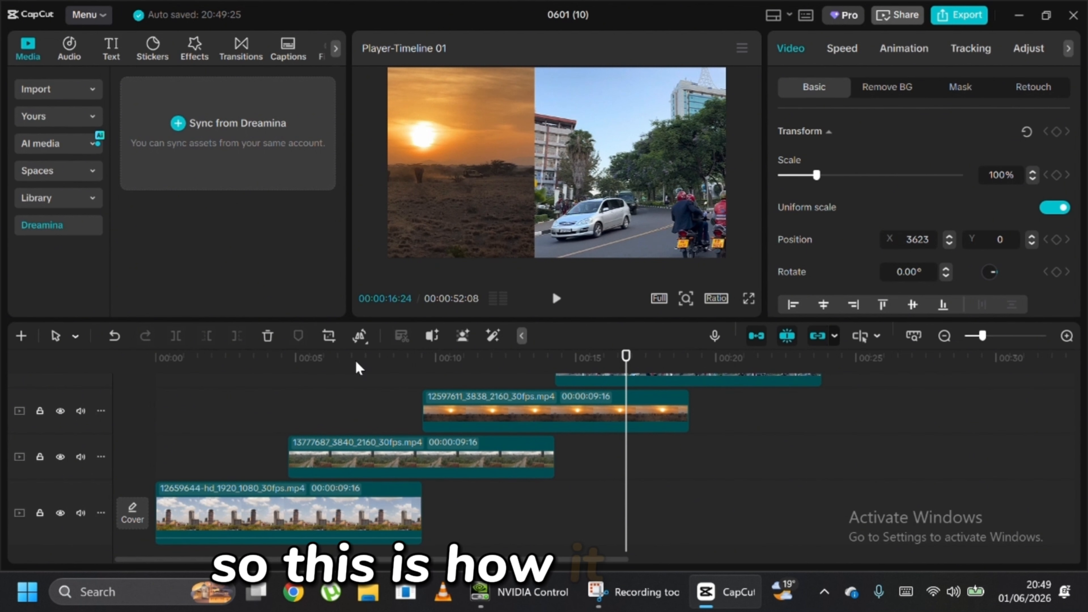
left_click(232, 358)
left_click_drag(228, 374, 232, 374)
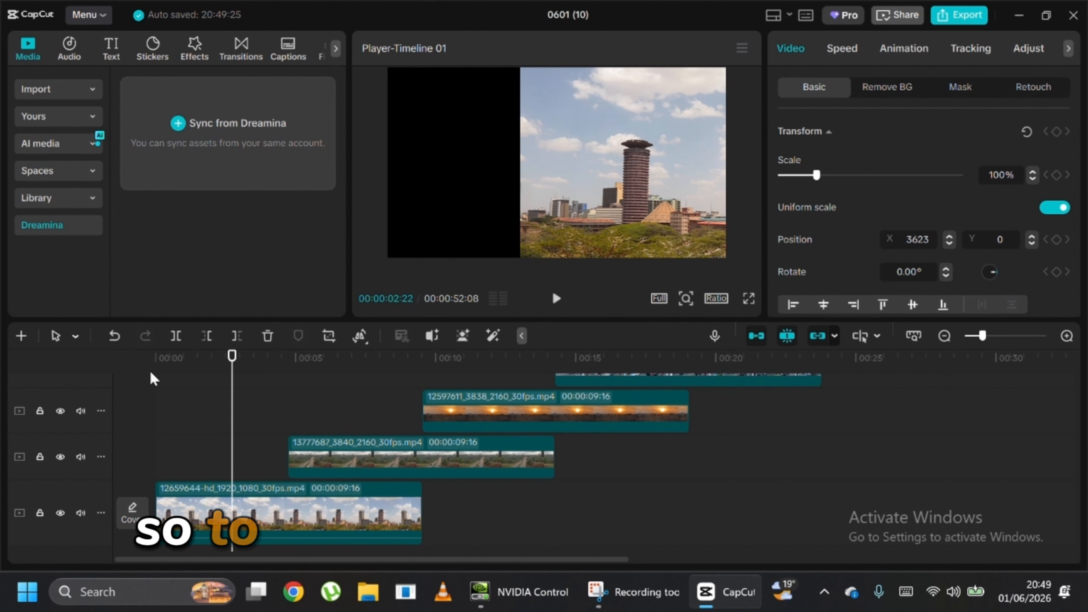
Step: Add the full black background video to the timeline on a track above all the footage clips, starting at 00:00
left_click(168, 386)
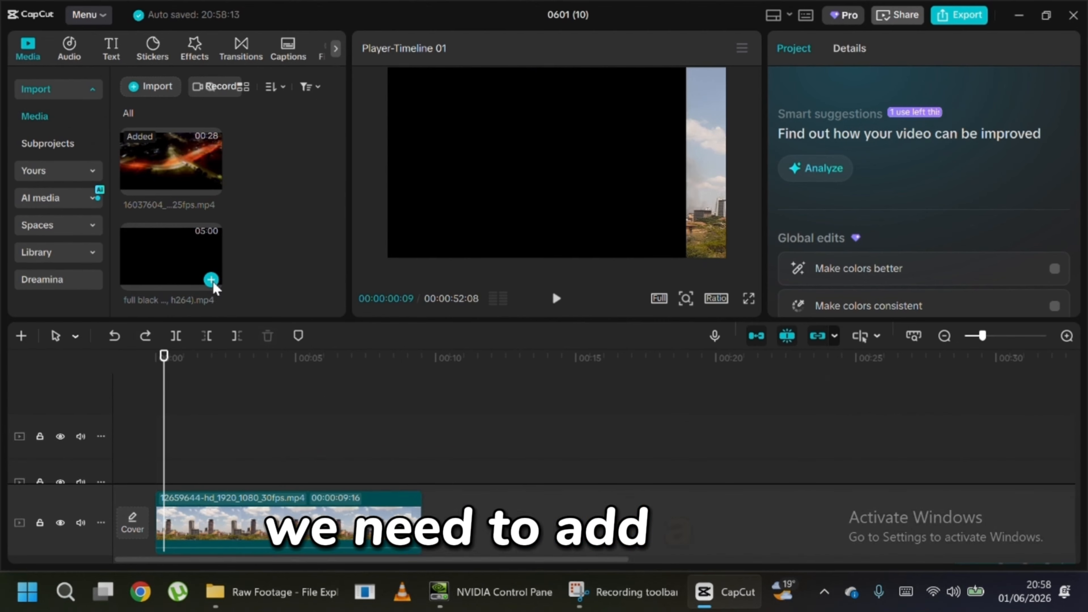
left_click(212, 282)
left_click_drag(252, 539, 250, 449)
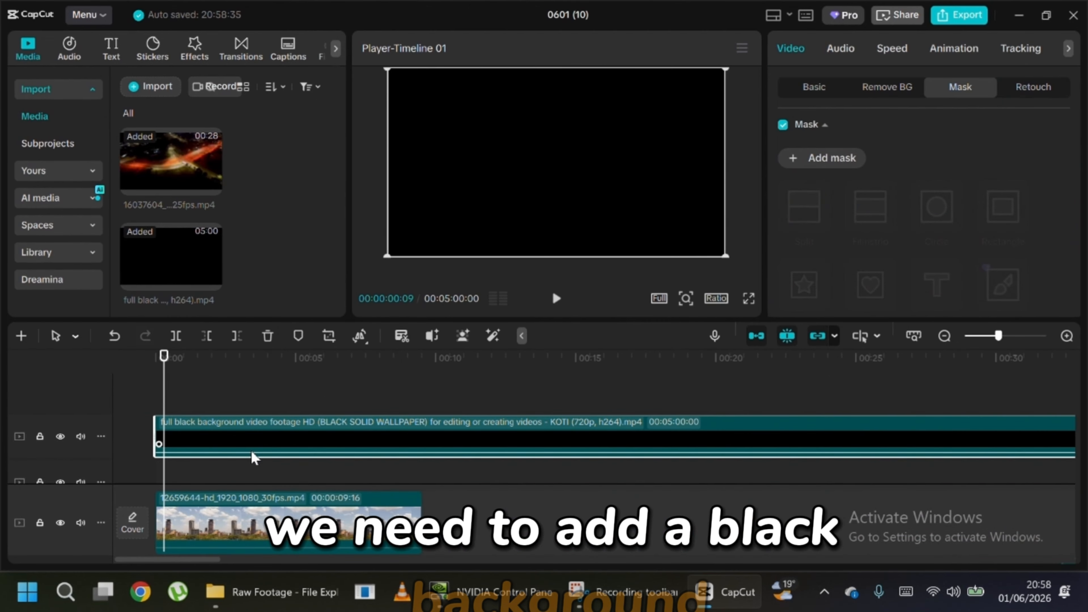
scroll(252, 457, "down", 6)
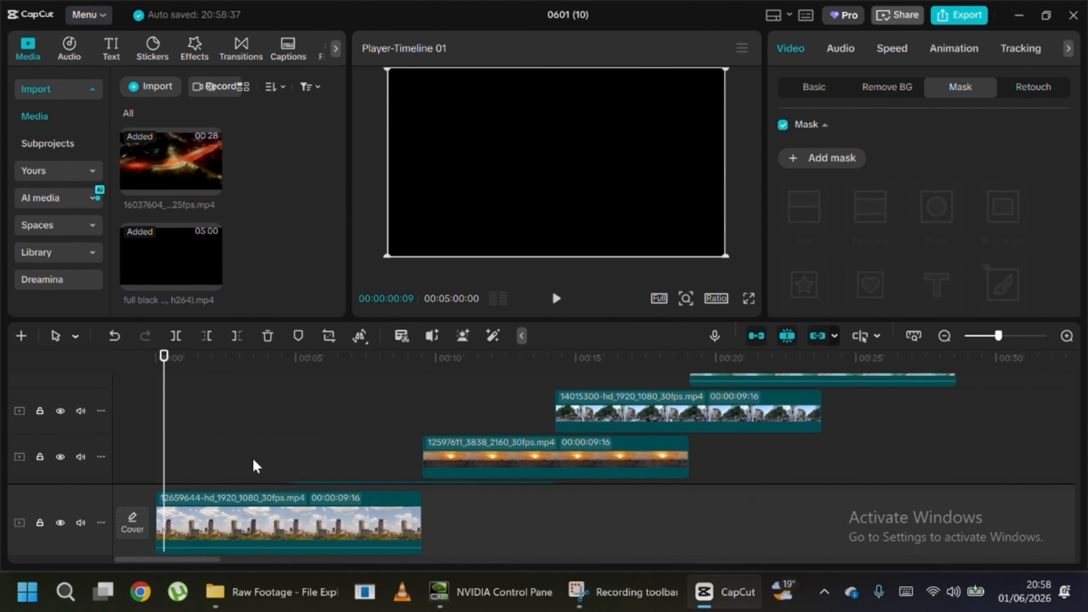
scroll(277, 433, "up", 2)
scroll(278, 433, "up", 3)
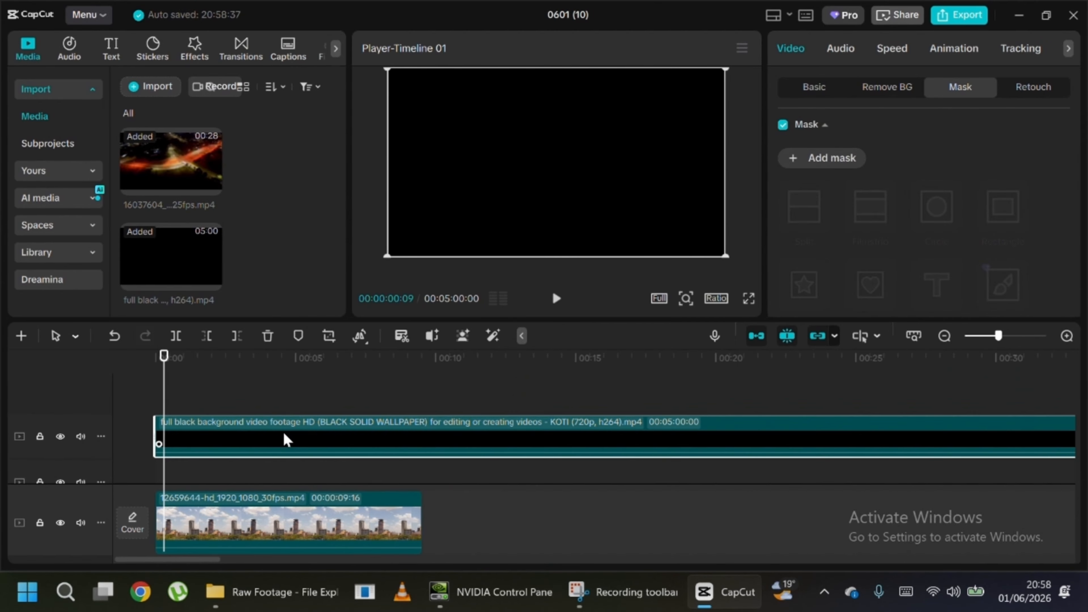
scroll(223, 417, "down", 5)
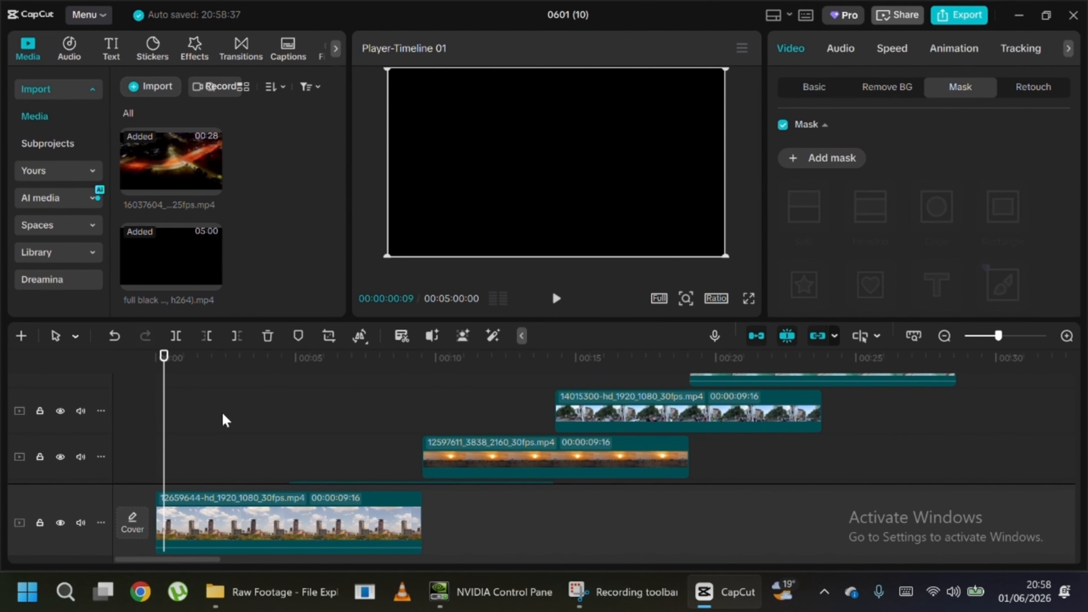
left_click(213, 506)
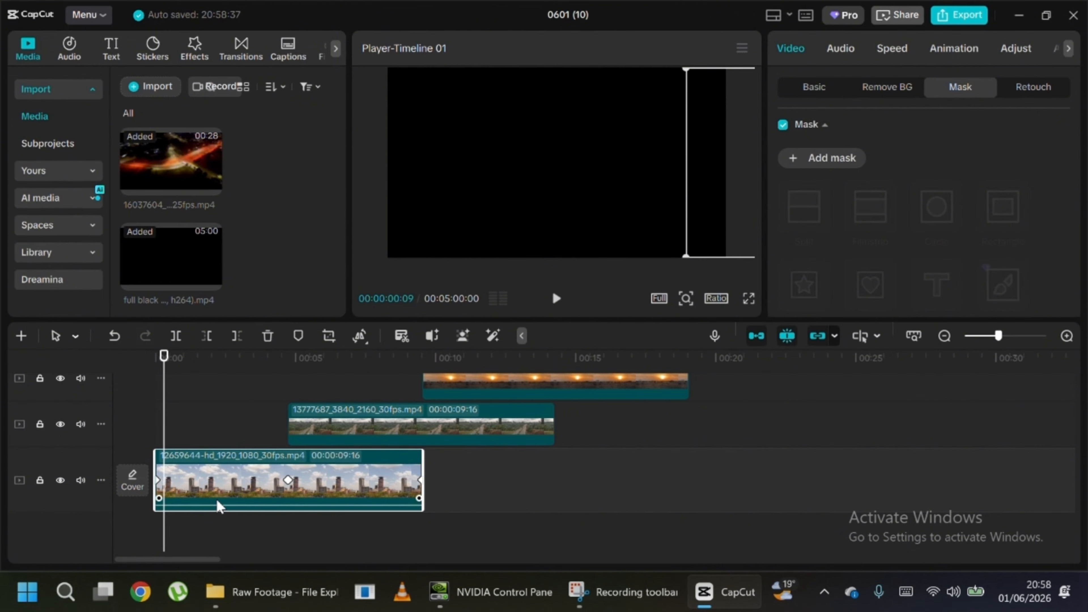
scroll(239, 468, "up", 5)
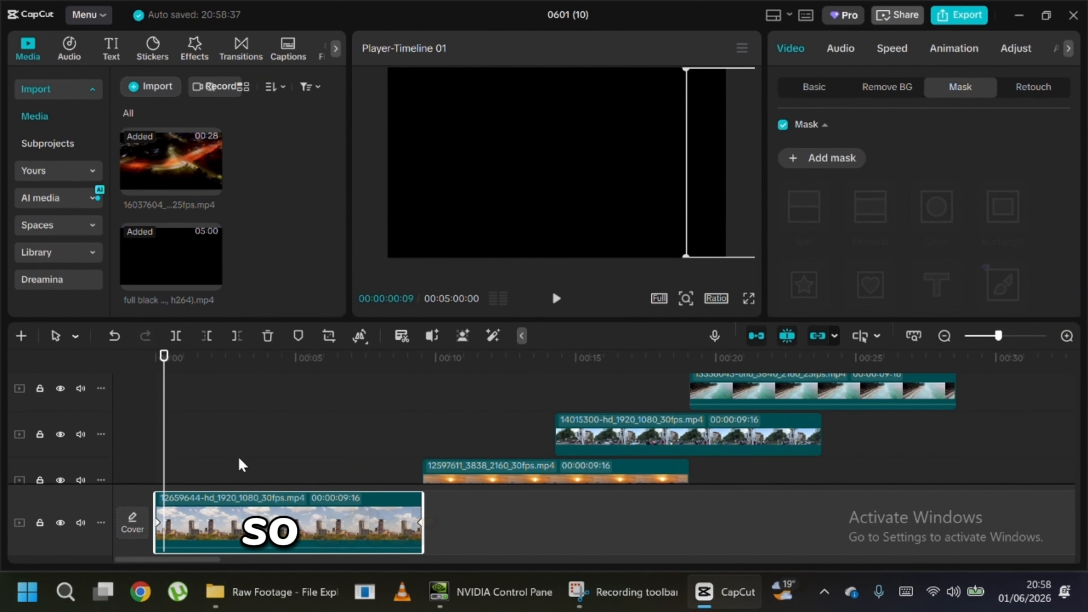
Step: Apply a circle mask to the full black background clip
left_click(239, 414)
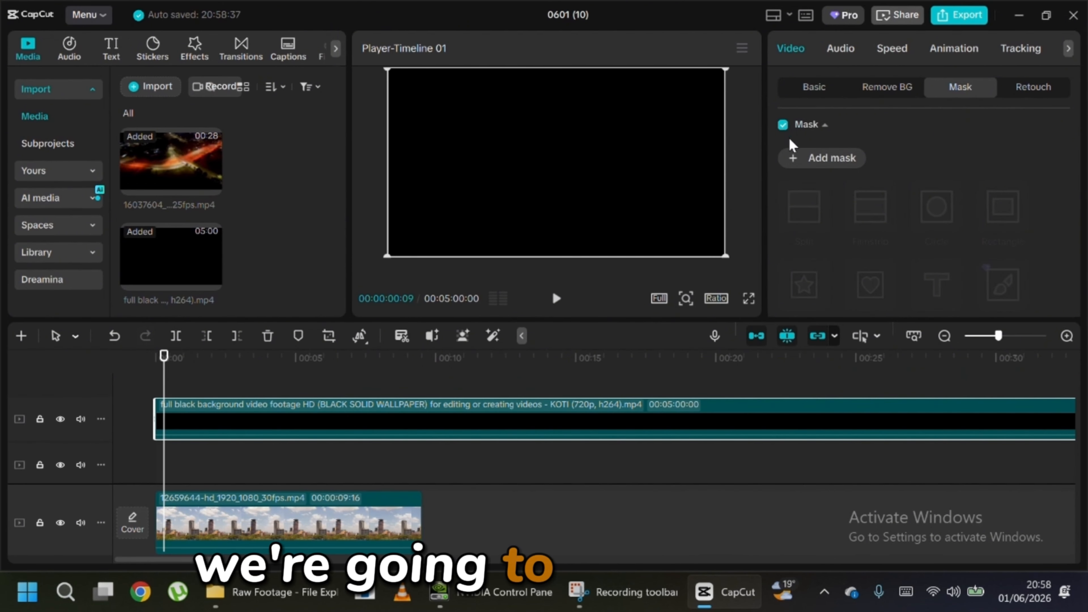
left_click(819, 158)
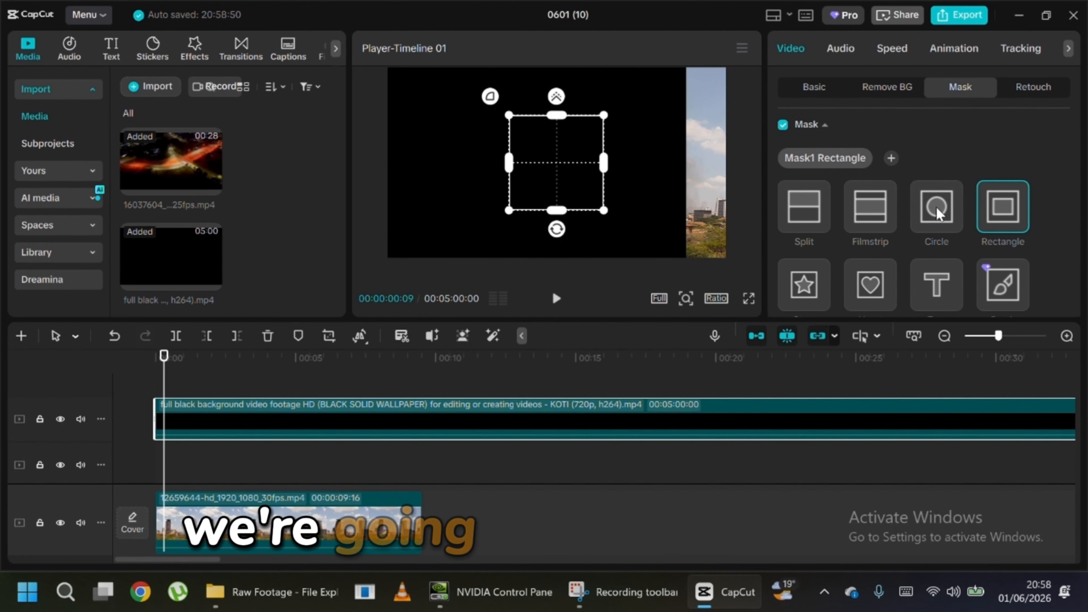
left_click(950, 207)
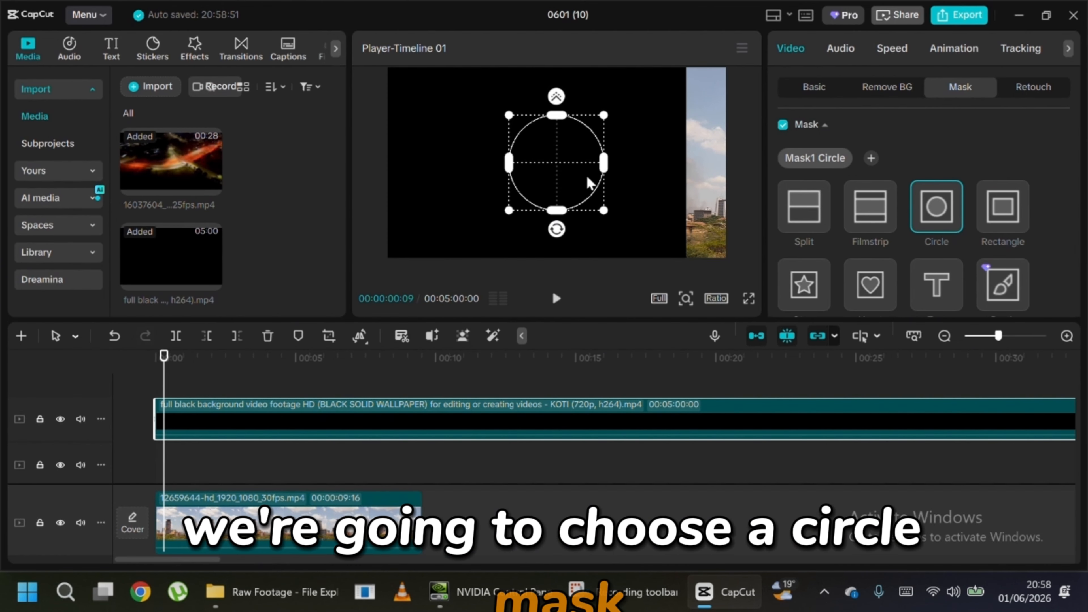
Step: Stretch the circle mask slightly wider than the frame and move it over the upper edge, leaving a thin curved black band
left_click_drag(619, 174, 641, 185)
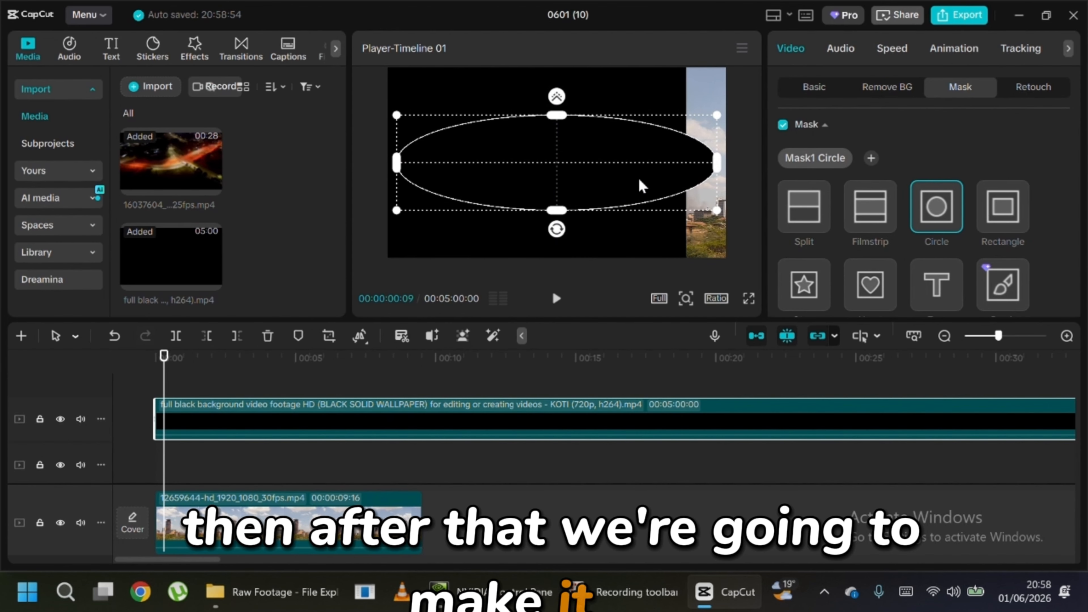
left_click_drag(556, 210, 562, 95)
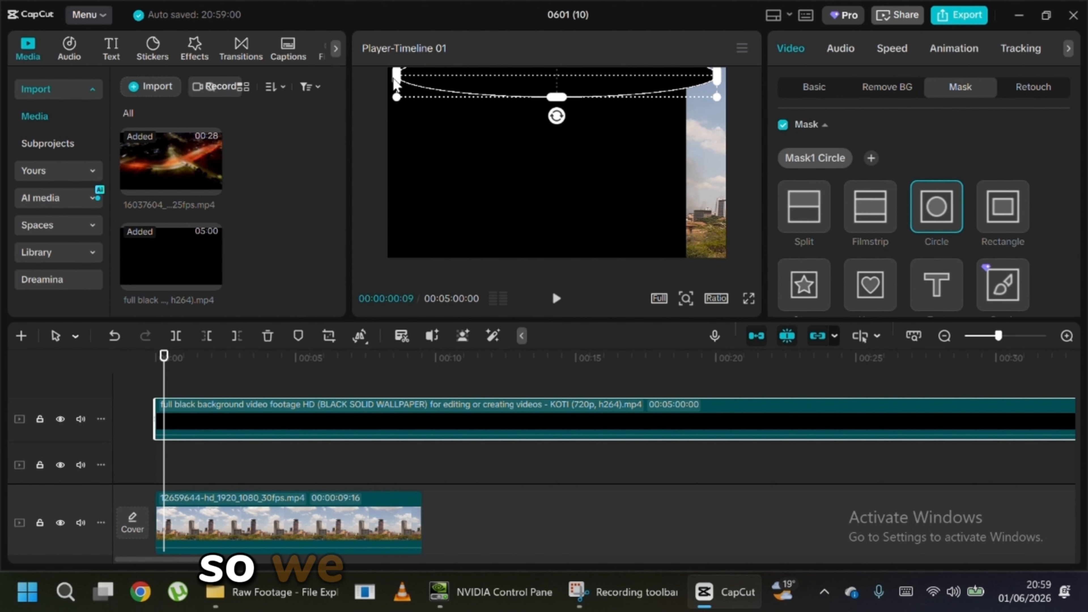
left_click_drag(397, 76, 381, 75)
left_click_drag(515, 79, 514, 72)
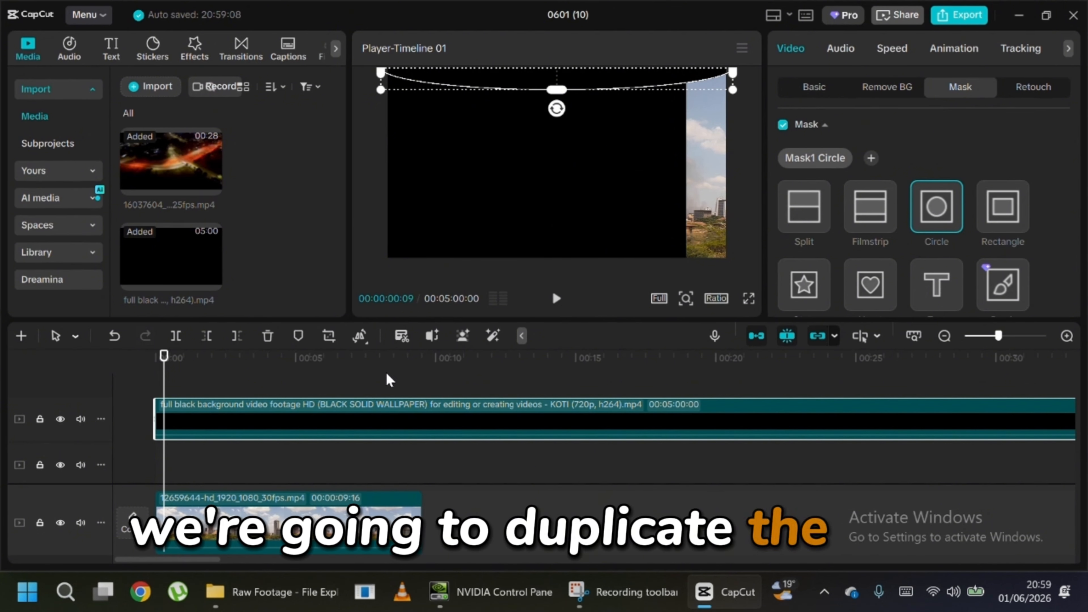
Step: Duplicate the masked black clip and move the copy's mask to the lower edge of the frame as a matching curved band
key("ctrl+c")
key("ctrl+v")
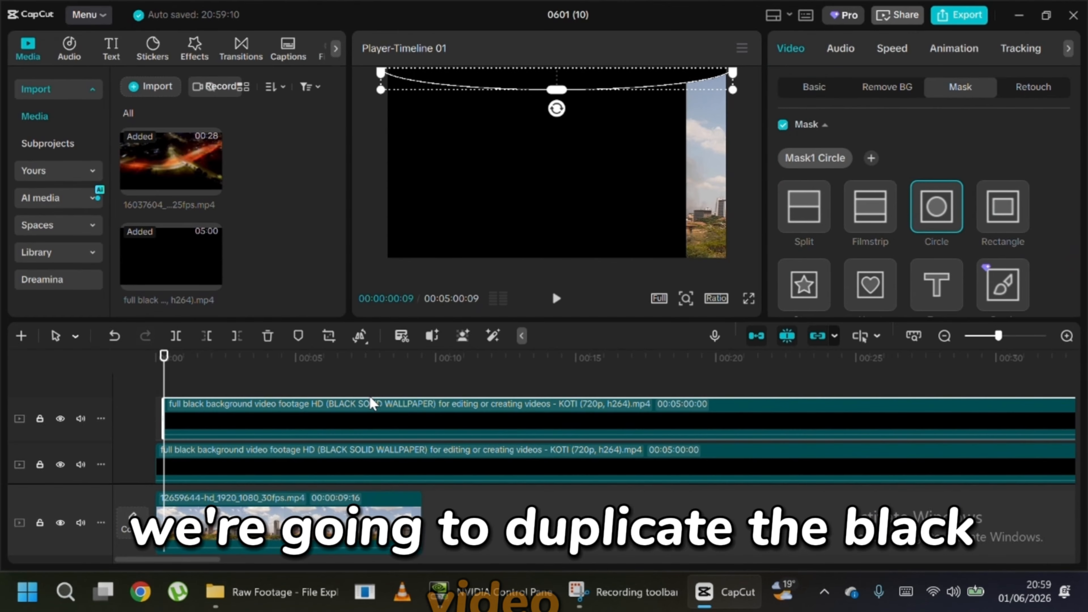
mouse_move(612, 85)
left_mouse_down()
mouse_move(625, 276)
mouse_move(582, 239)
left_mouse_up()
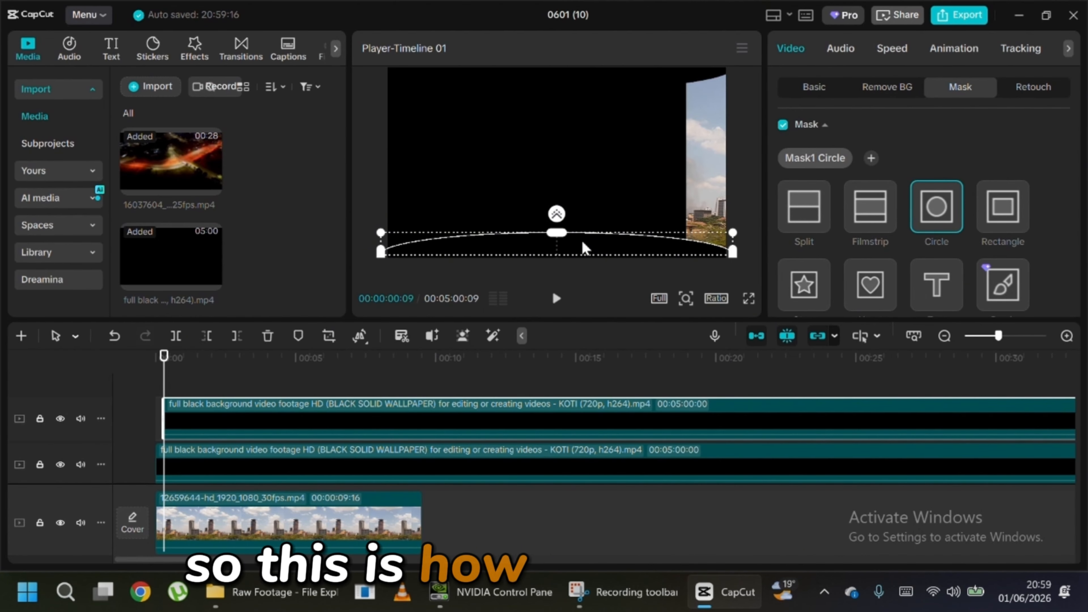
Step: Play the sequence to review the sliding footage between the curved black bands, pausing at 00:00:04:28
key("space")
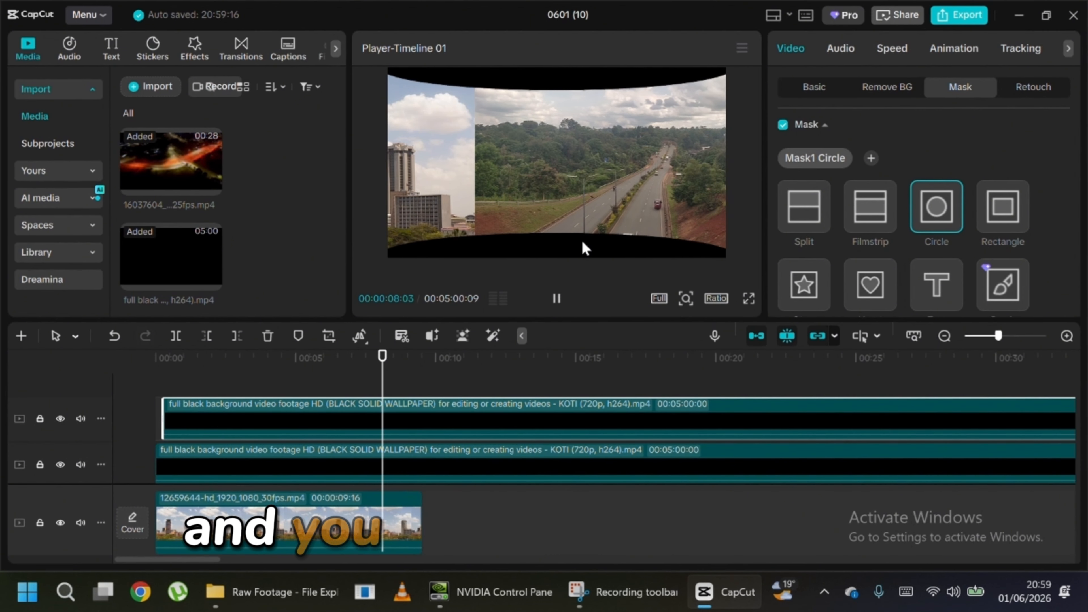
key("space")
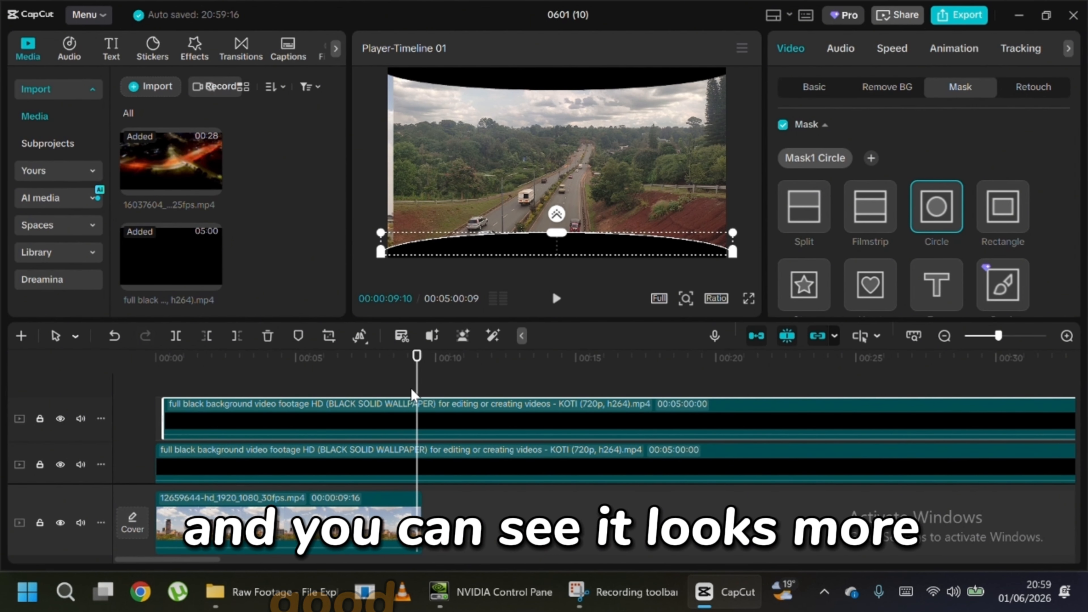
left_click(408, 377)
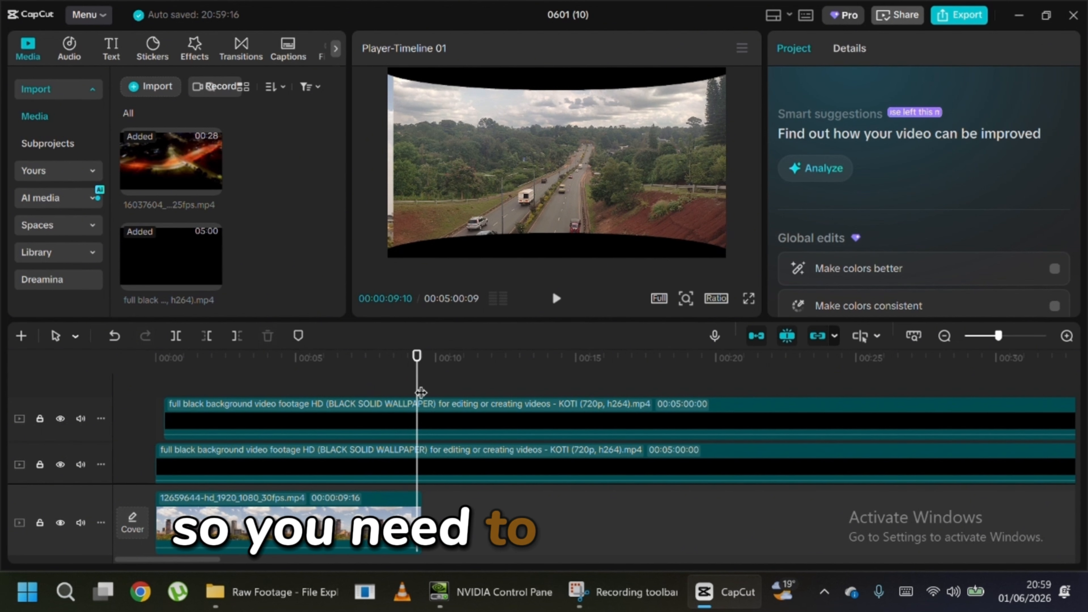
left_click(323, 386)
left_click(142, 380)
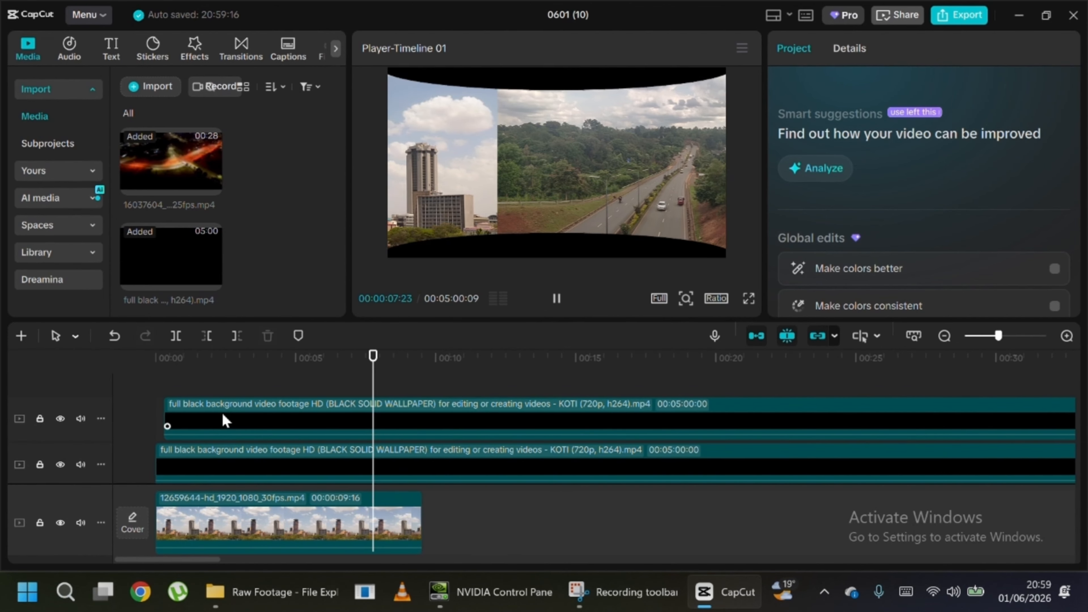
scroll(403, 448, "down", 3)
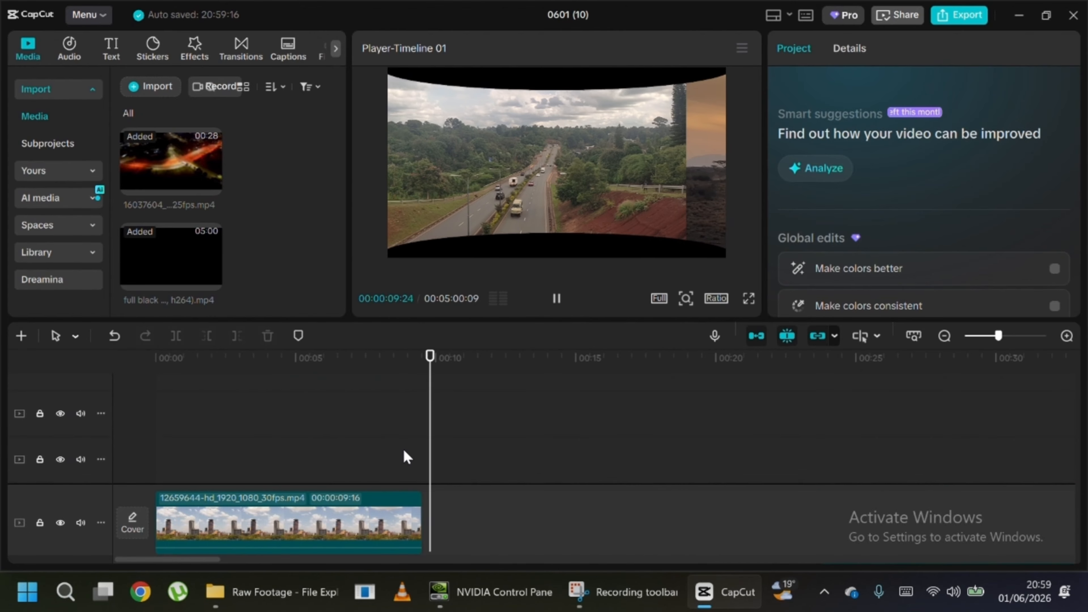
scroll(404, 451, "down", 4)
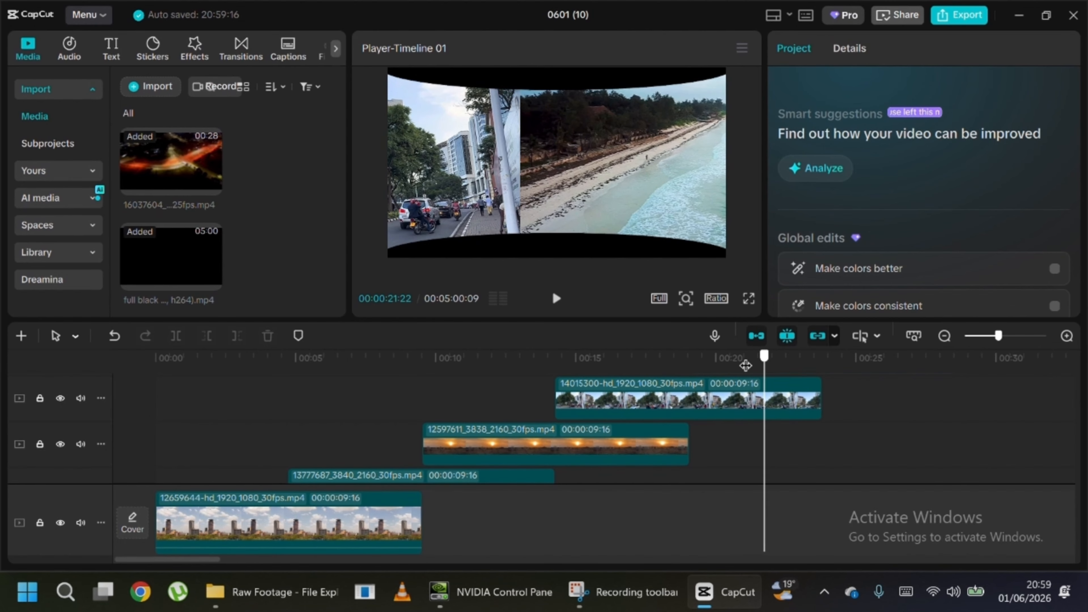
left_click_drag(768, 356, 211, 355)
left_click(556, 298)
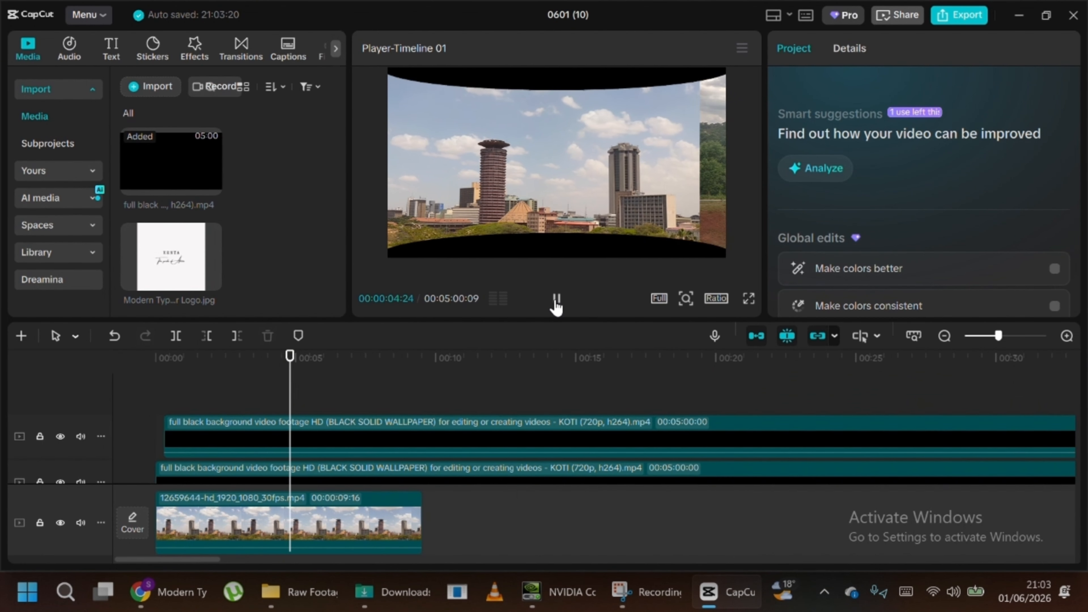
left_click(556, 300)
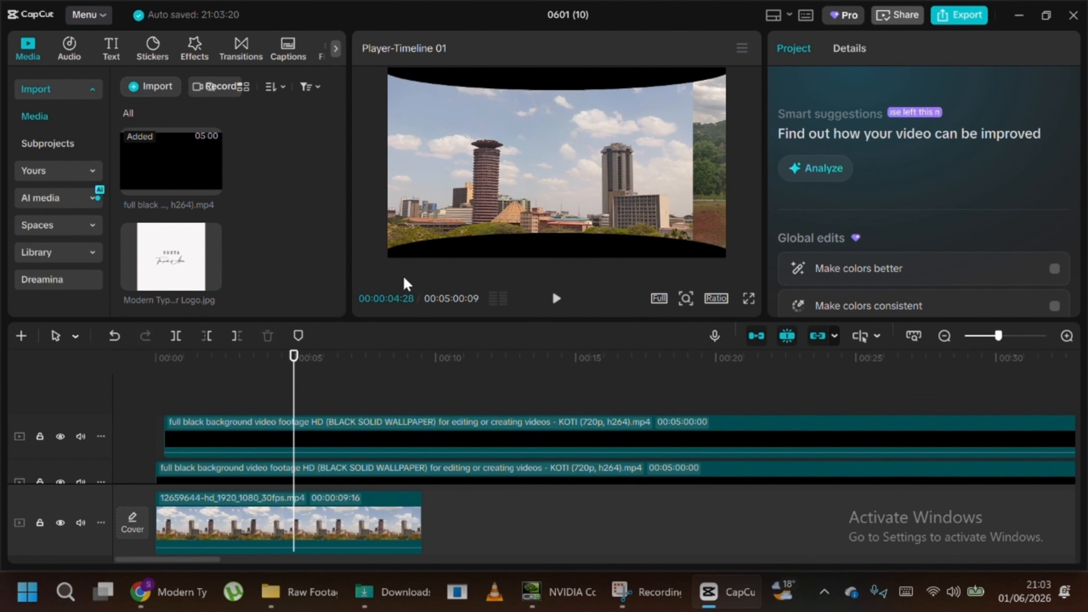
Step: Preview the Modern Typ...r Logo.jpg image and delete it from the imported media
left_click(187, 256)
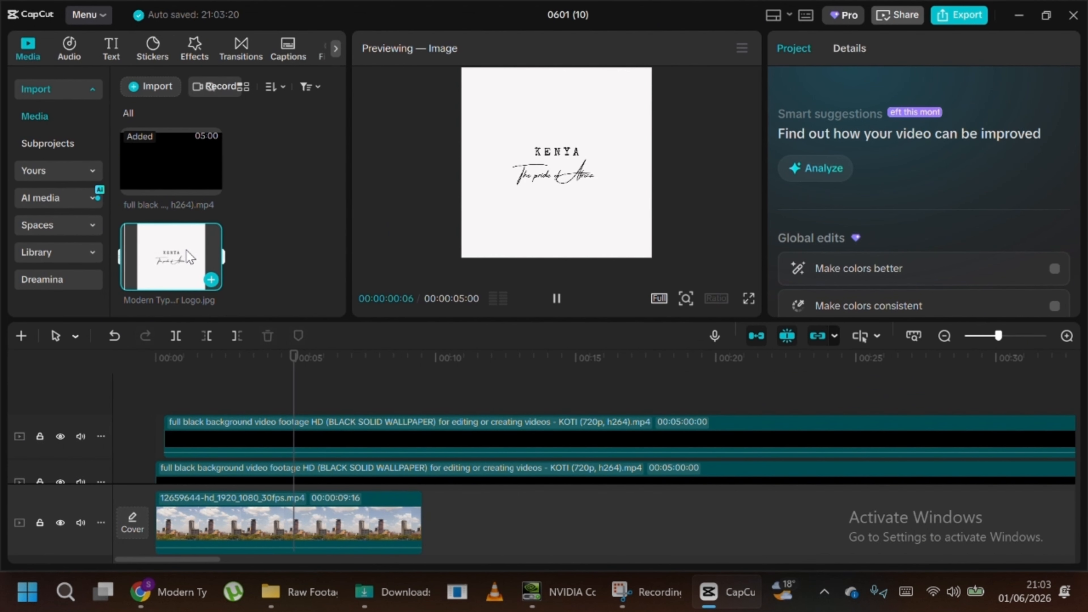
right_click(187, 256)
left_click(208, 288)
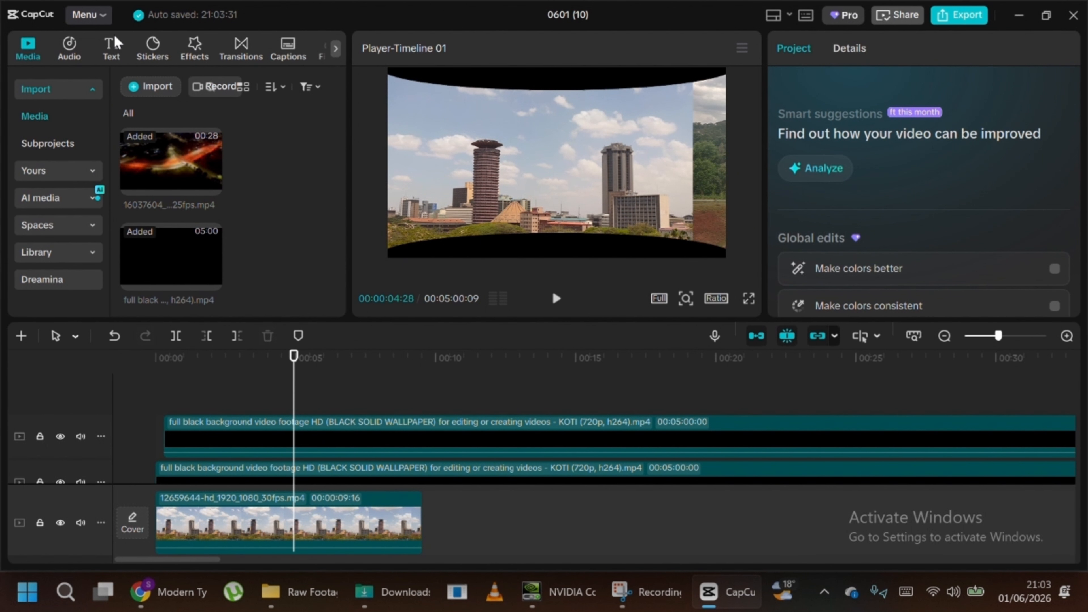
Step: Add a default text clip at 00:00:04:28 and change its wording to "kenya"
left_click(111, 47)
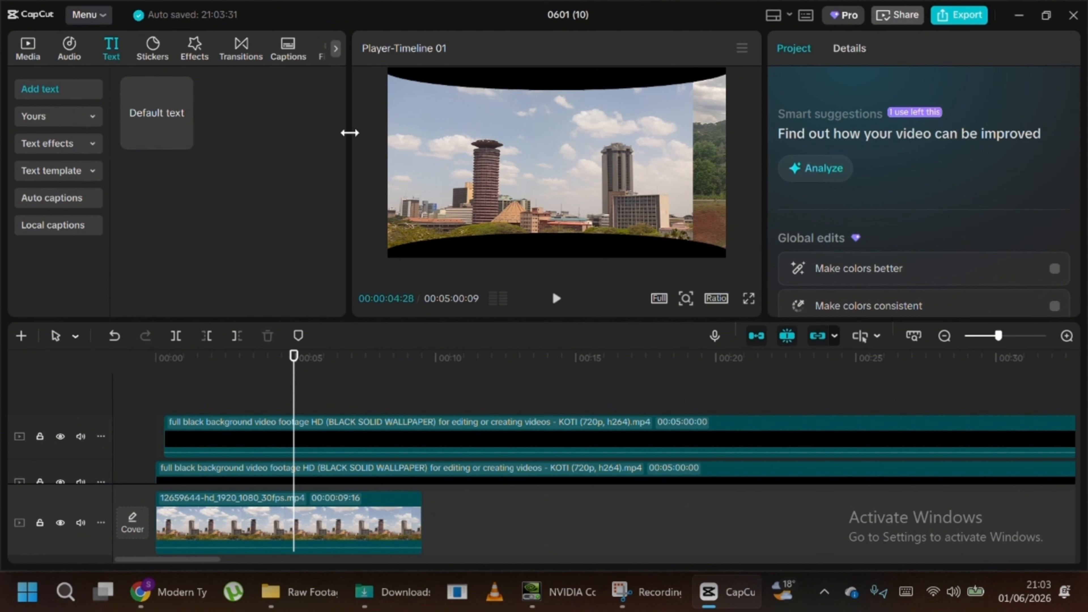
left_click(182, 139)
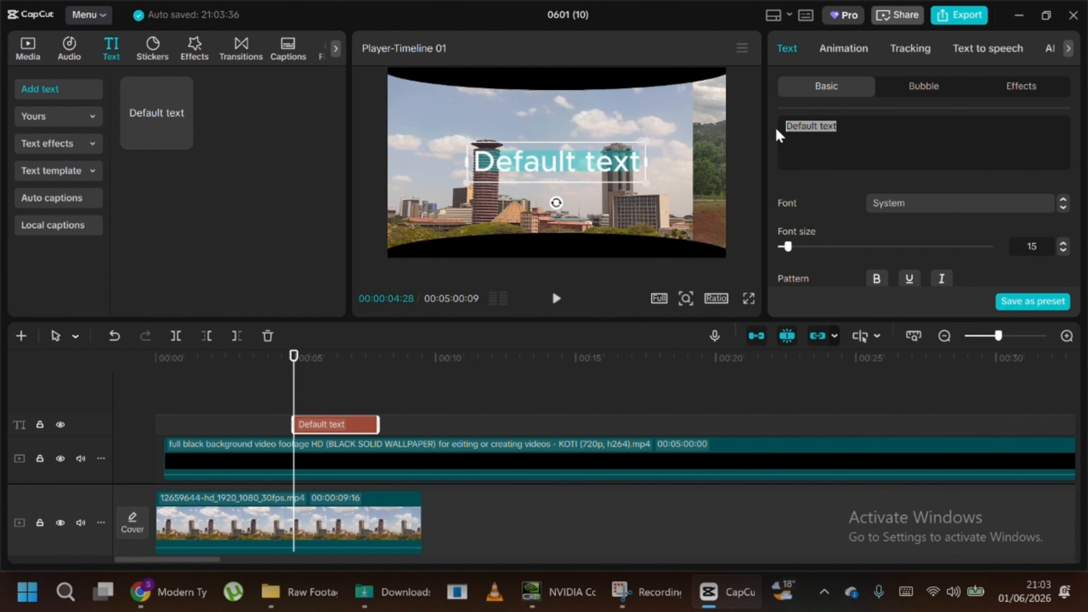
type("ke")
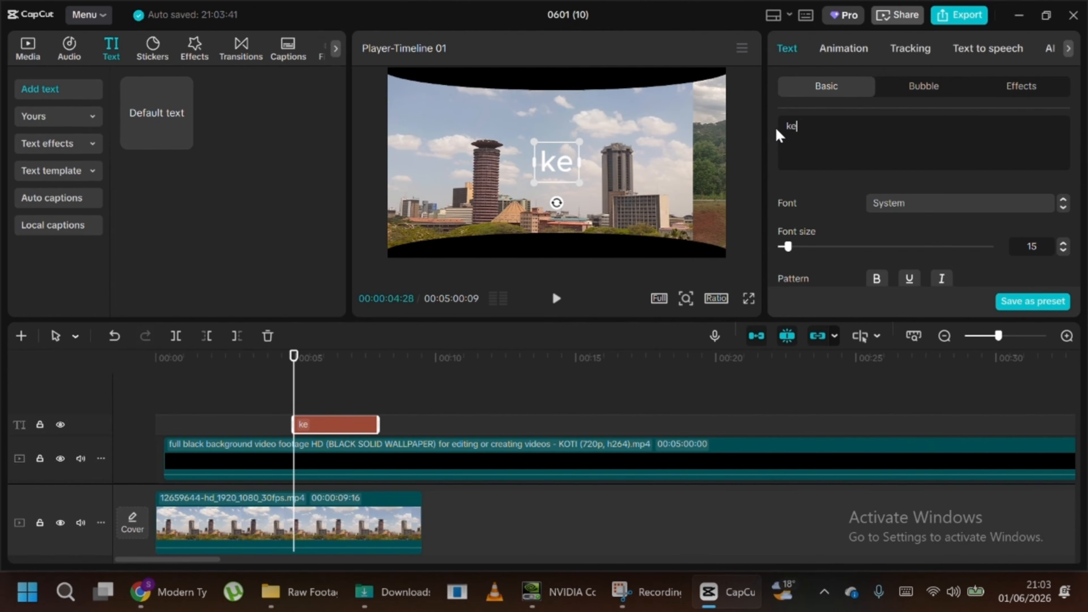
type("nyab")
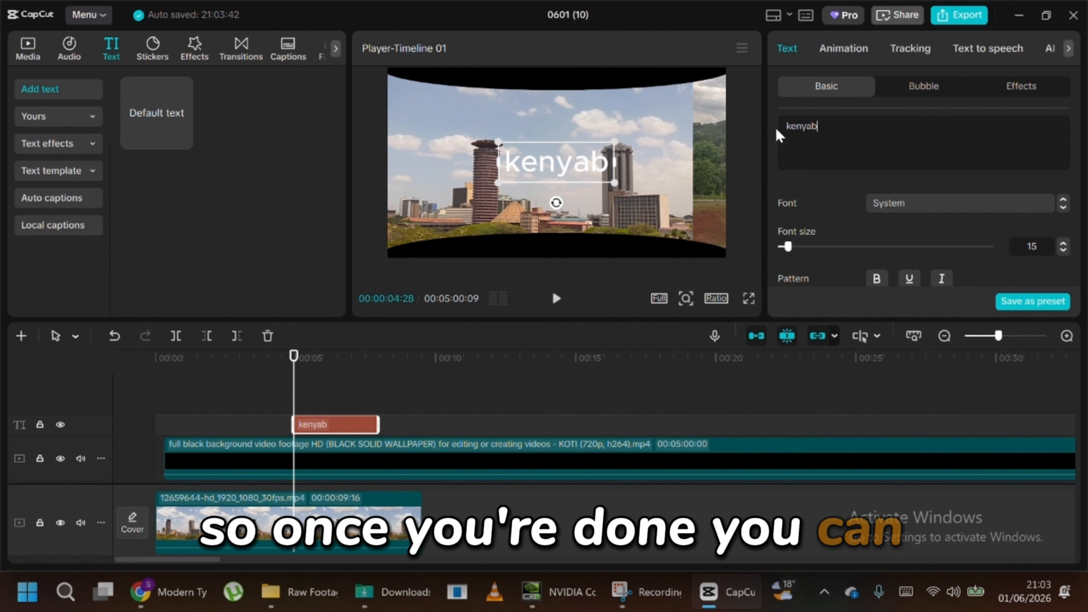
key("BackSpace")
Step: Apply the preset style with green letters and a black outline to the kenya title
scroll(994, 225, "down", 2)
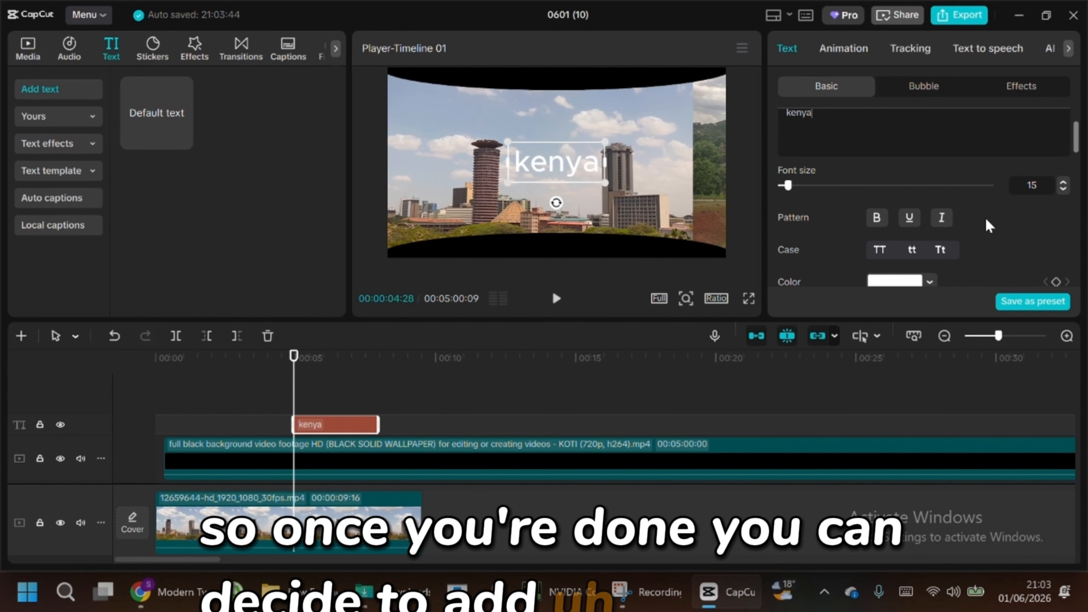
scroll(920, 210, "up", 2)
scroll(857, 265, "down", 5)
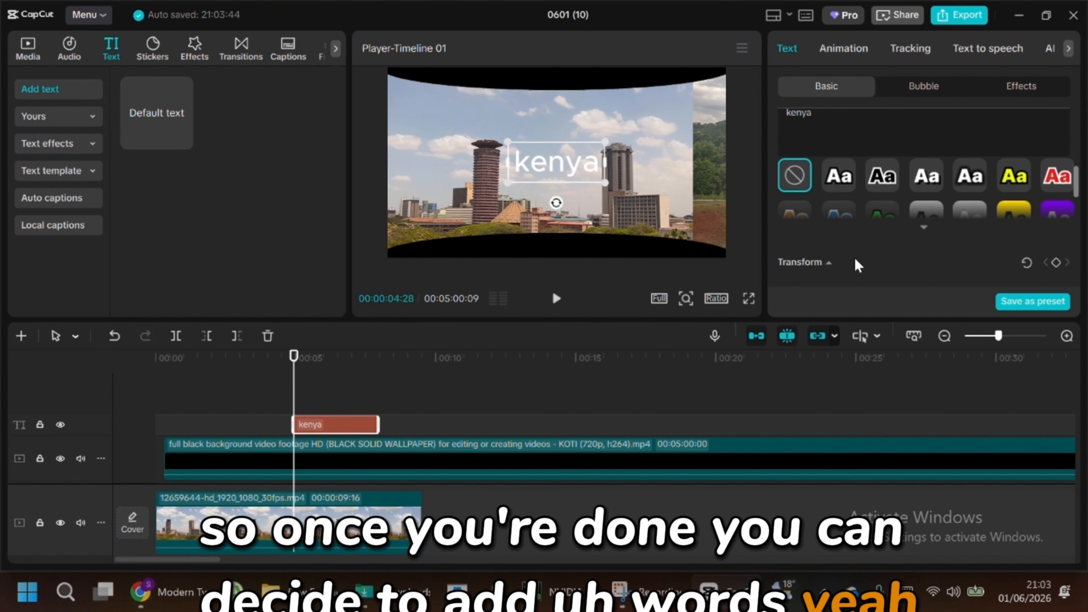
mouse_move(876, 206)
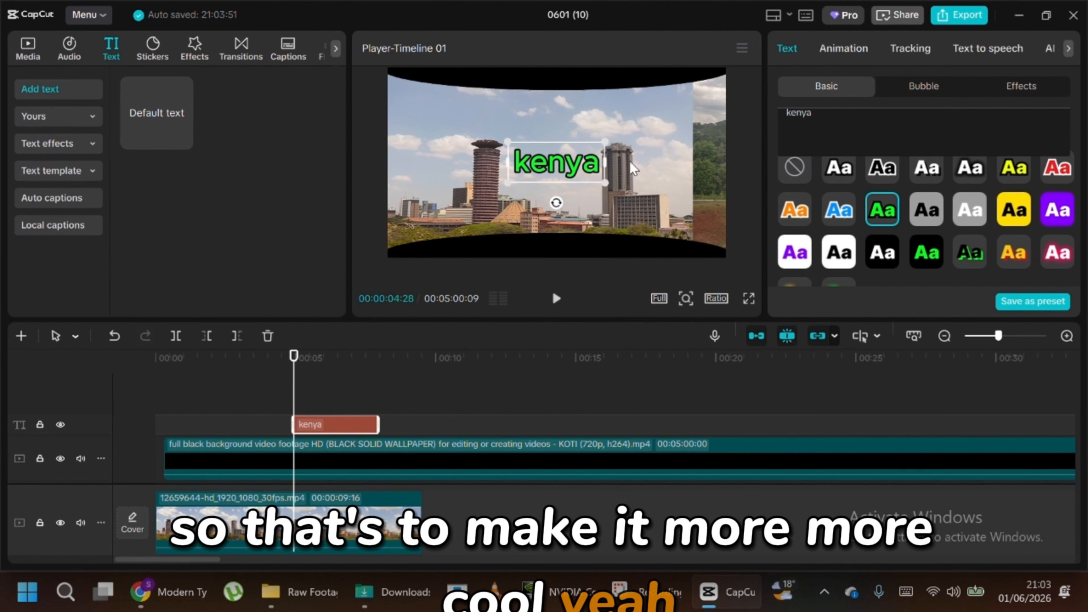
Step: Move the kenya title up into the sky area of the frame and scale it down slightly
left_click_drag(552, 173, 559, 129)
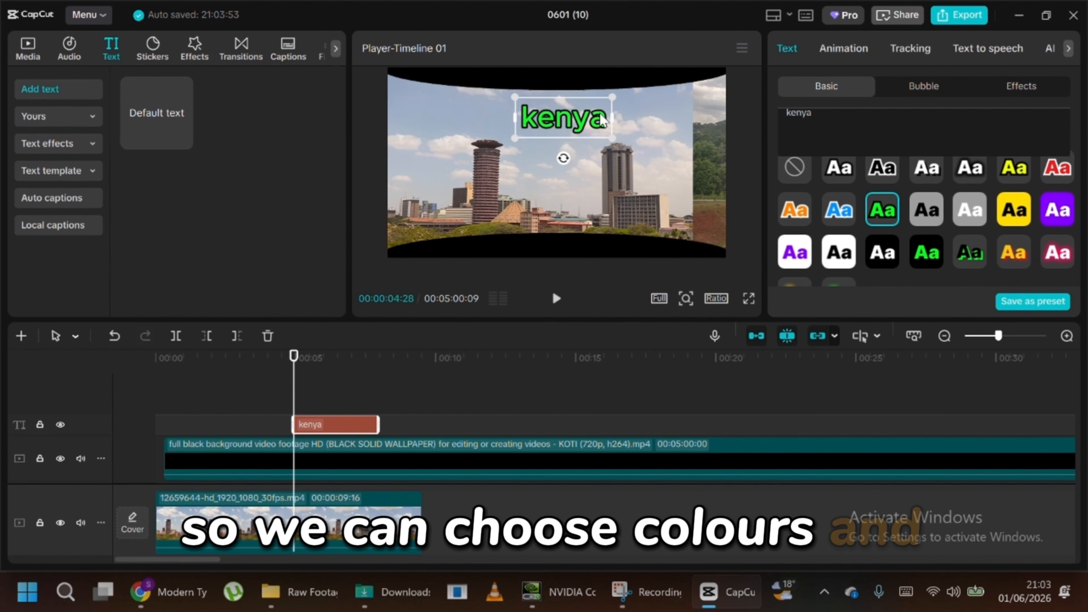
left_click_drag(614, 101, 597, 107)
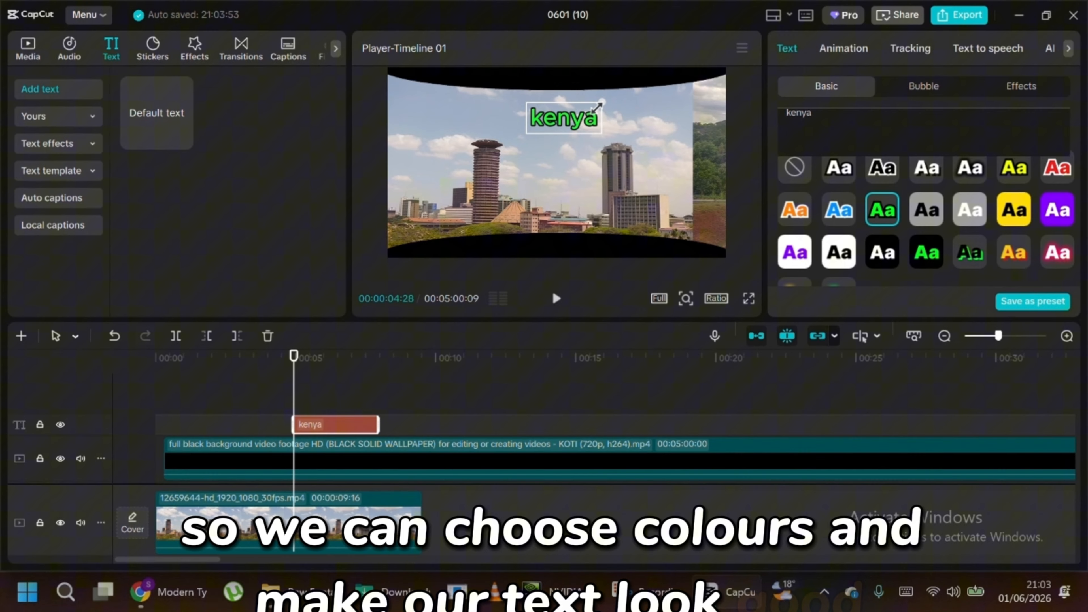
left_click(573, 97)
left_click(569, 116)
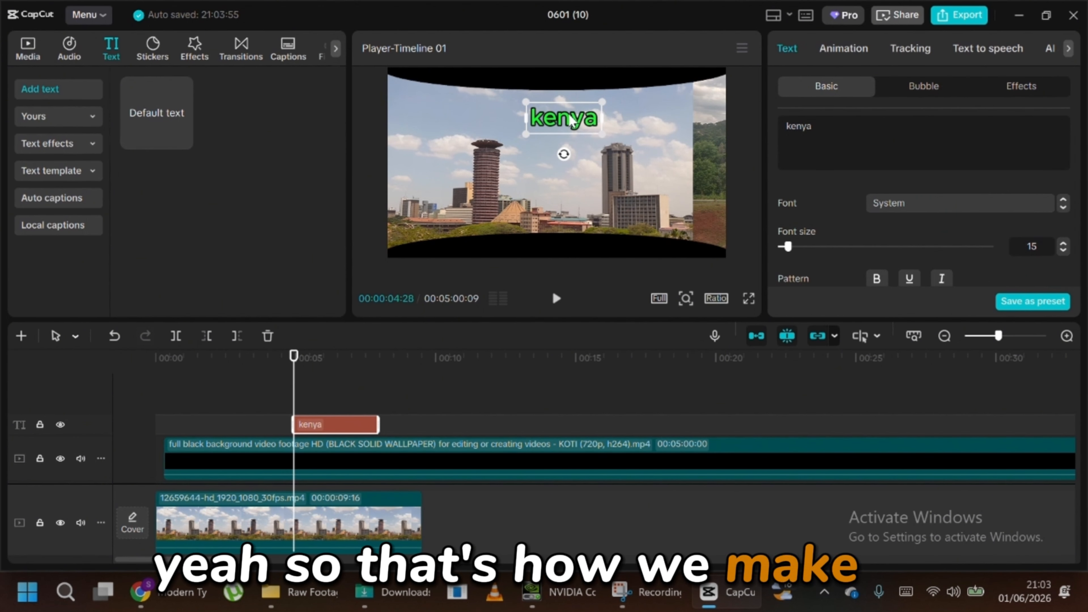
double_click(572, 120)
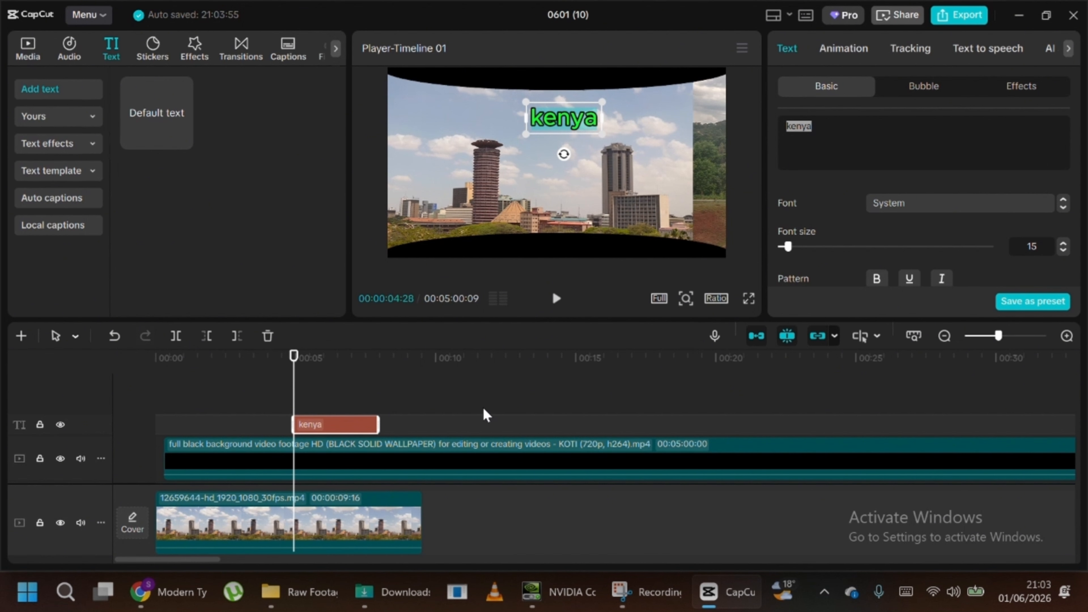
Step: Extend the start of the kenya text clip back to the start of the black band clip
left_click_drag(293, 421, 161, 421)
left_click(225, 426)
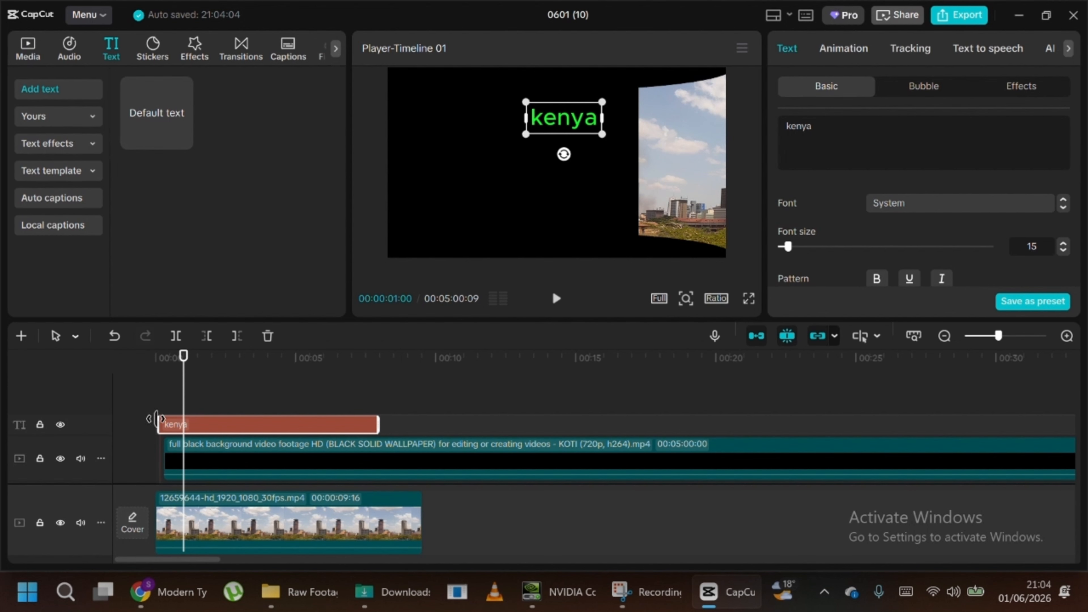
left_click_drag(157, 418, 162, 419)
Step: Move the kenya title to the upper edge of the frame and remove the stray space from its text
left_click_drag(566, 88, 550, 80)
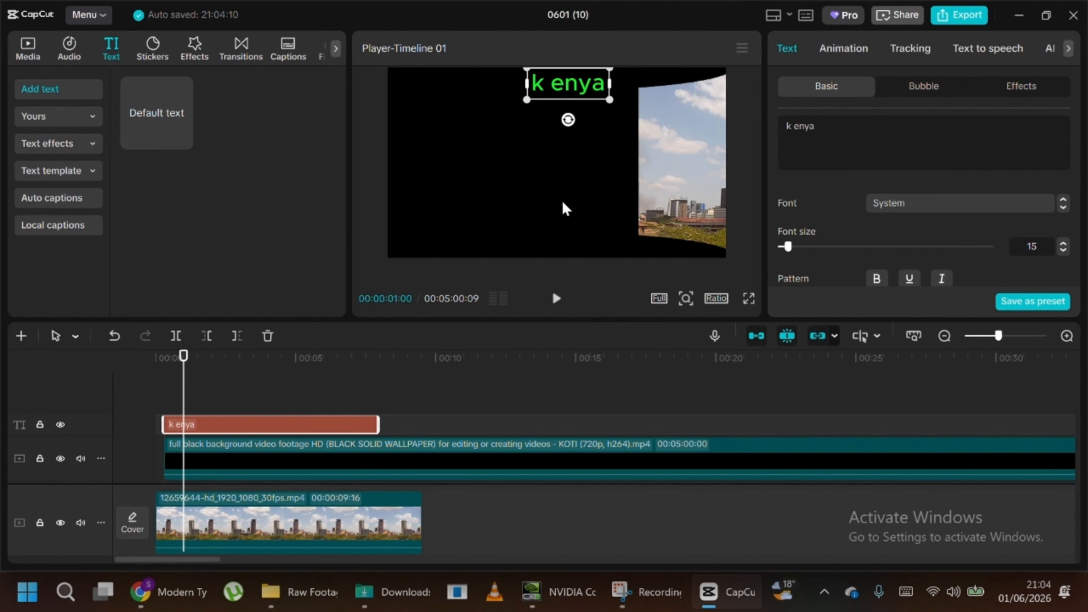
key("BackSpace")
left_click(382, 471)
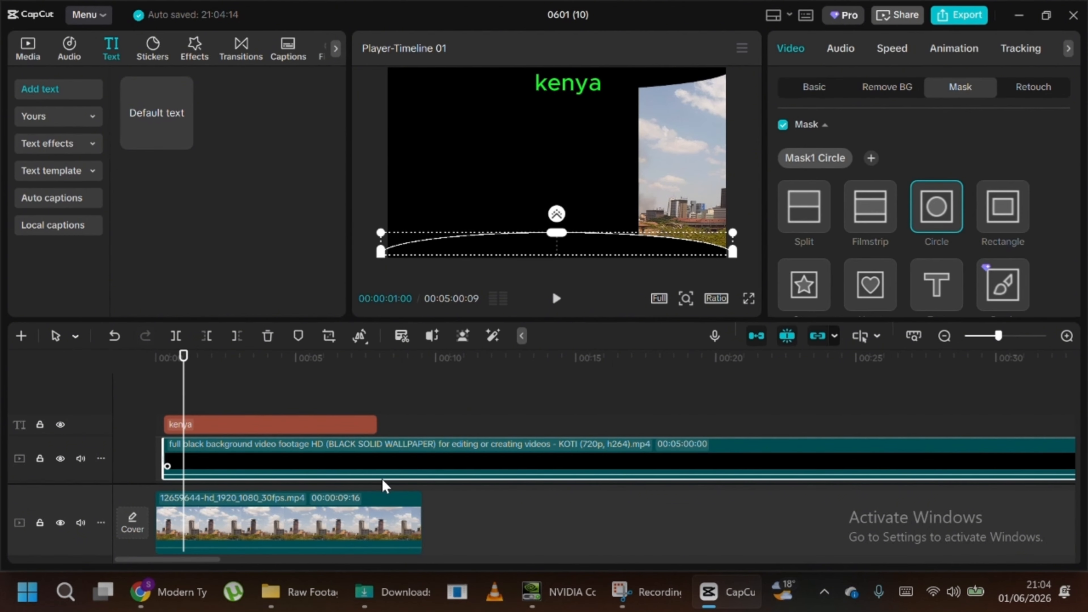
Step: Play the sequence from the beginning to review the title over the sliding footage, pausing at 00:00:02:26
left_click_drag(185, 407, 139, 399)
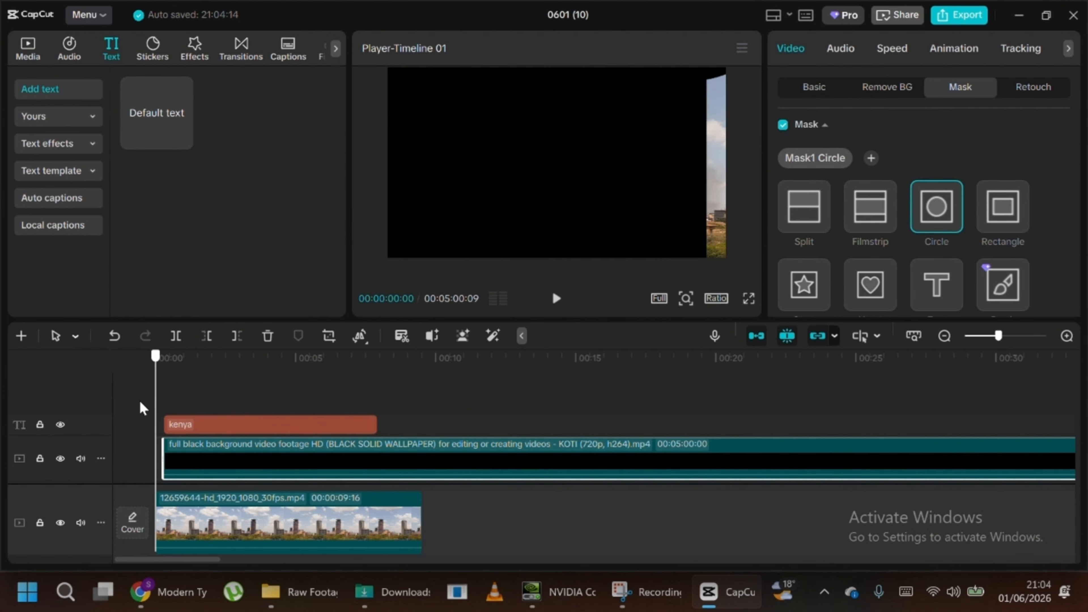
key("space")
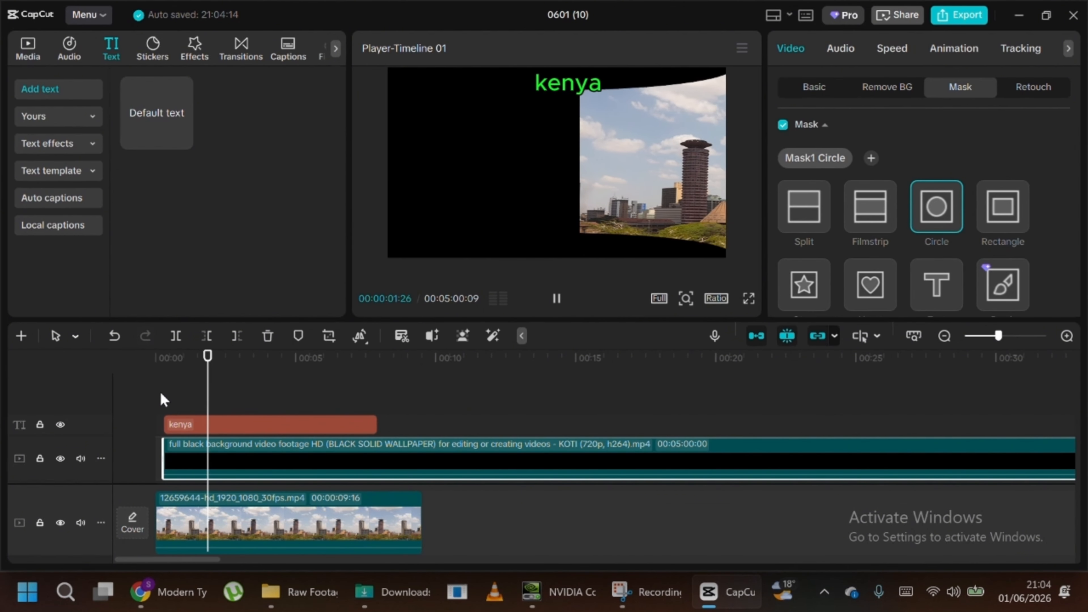
key("space")
key("space")
key("space")
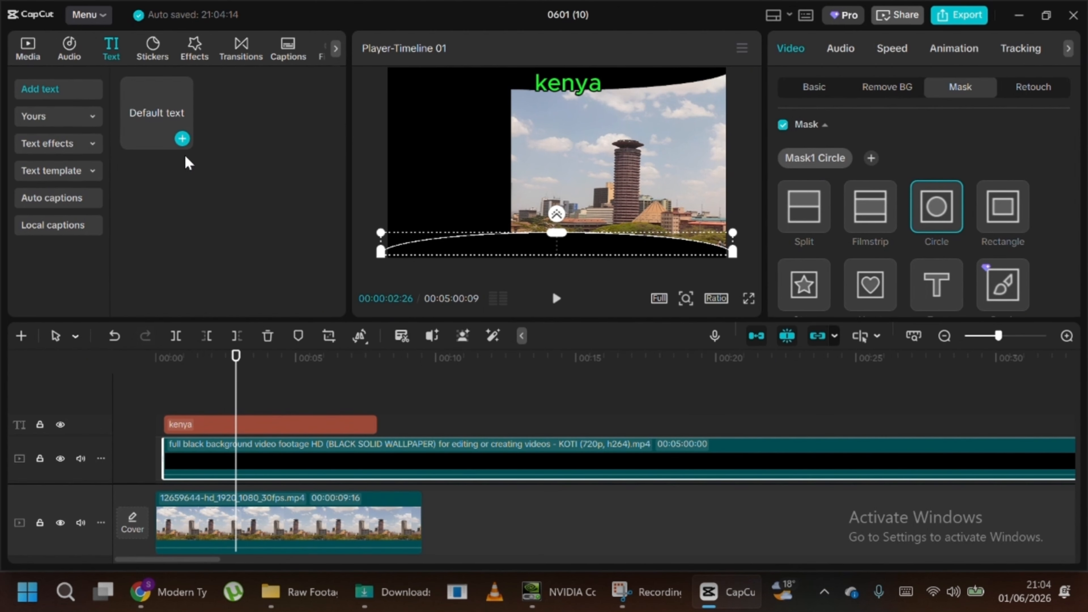
Step: Shrink the kenya title and position it so that it fits within the upper black band
left_click(247, 426)
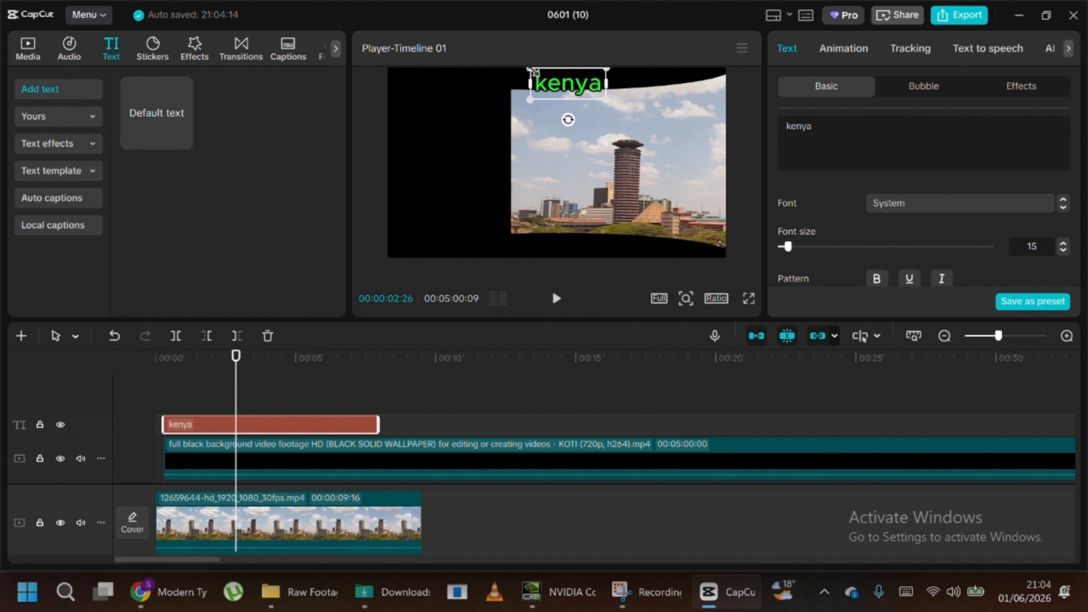
left_click(535, 81)
left_click_drag(597, 75, 598, 79)
left_click_drag(537, 93, 576, 88)
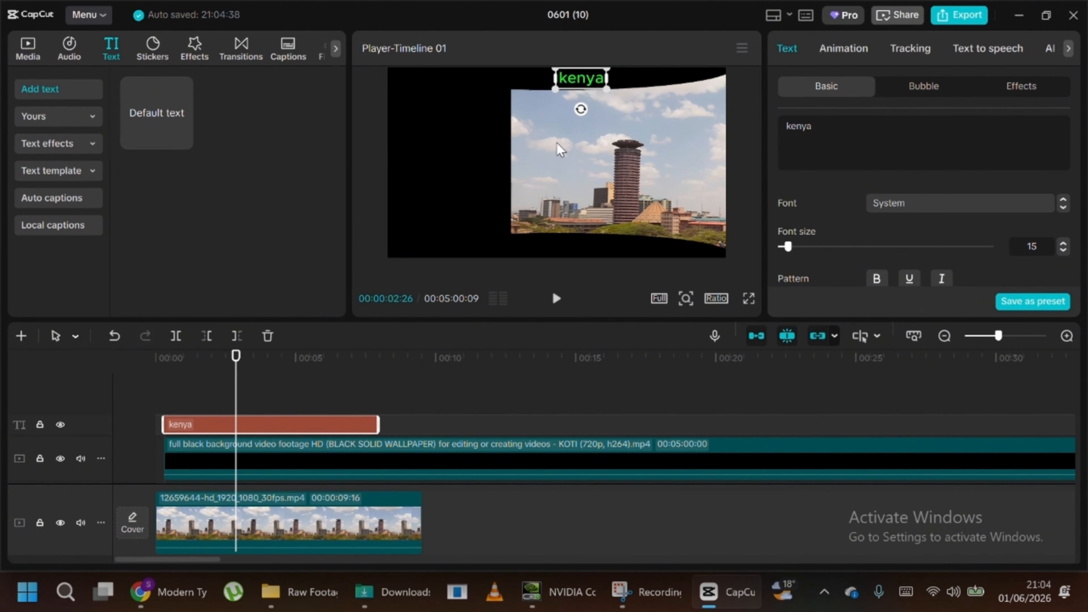
Step: Play the sequence further and trim the start of the kenya text clip to about 00:00:04:15
key("space")
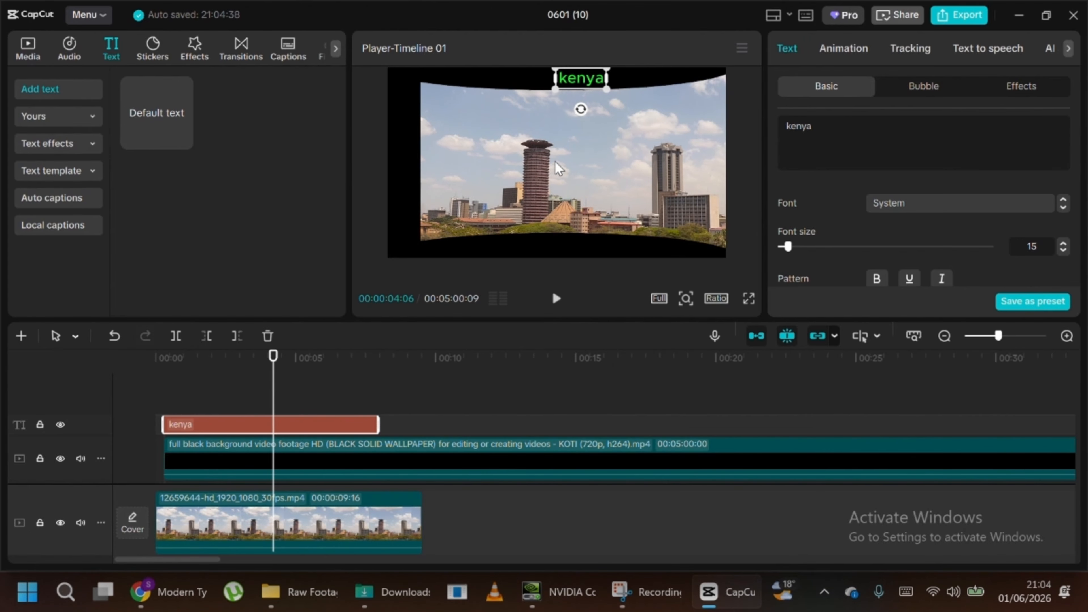
key("space")
key("space")
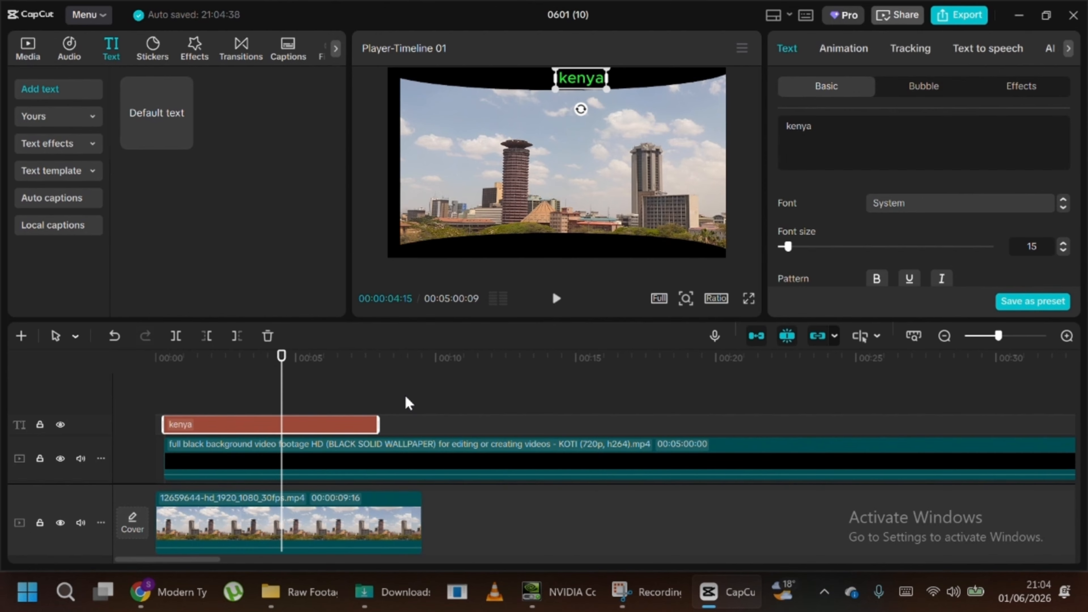
key("space")
left_click_drag(171, 424, 283, 429)
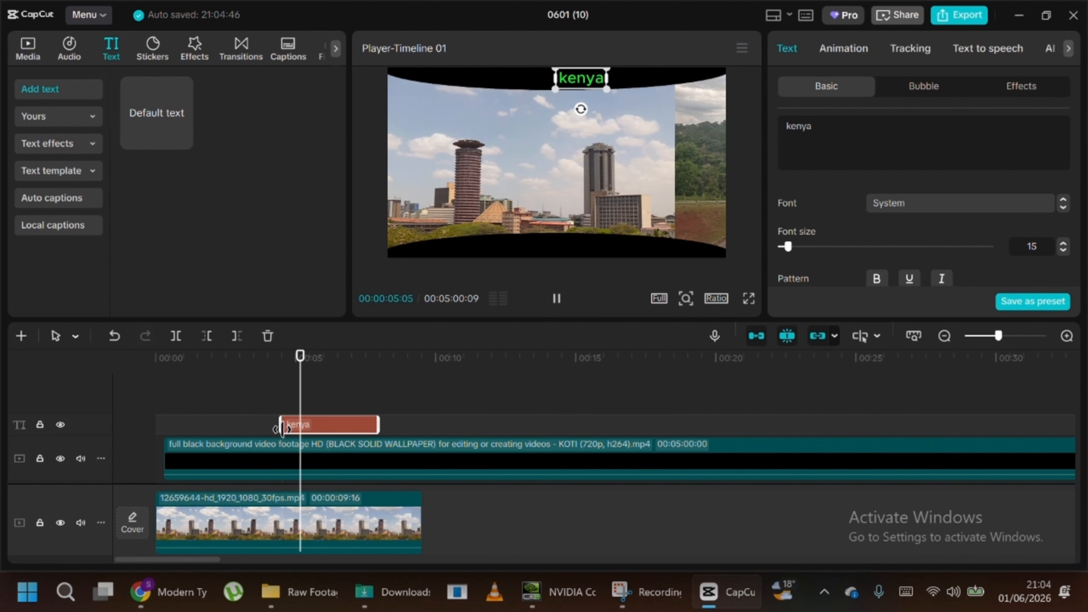
key("space")
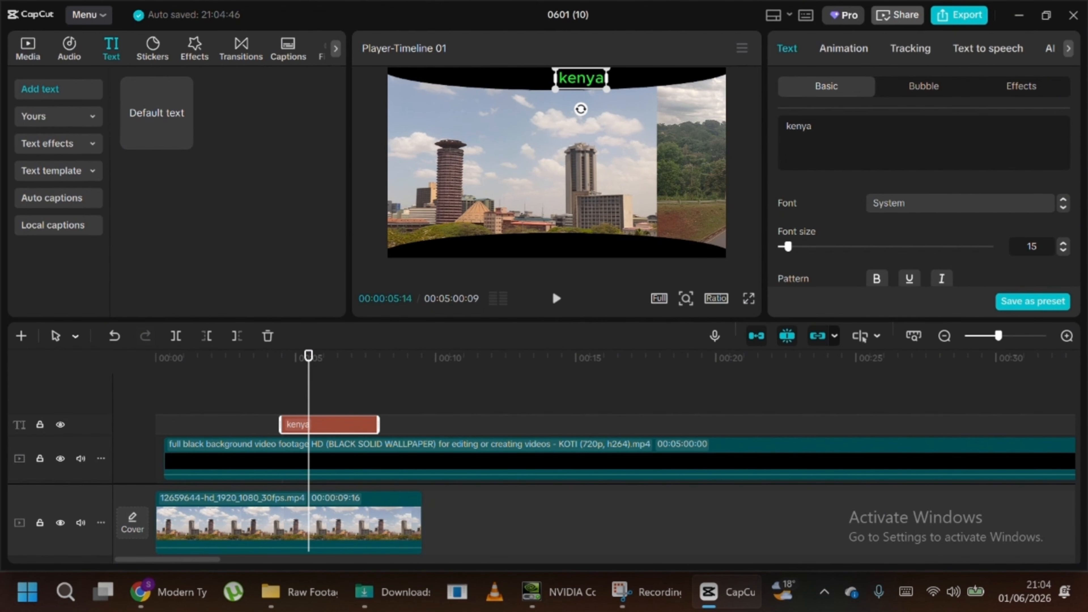
Step: Move the kenya title sideways to the middle of the upper black band
left_click(549, 76)
left_click(313, 424)
left_click_drag(582, 80, 555, 77)
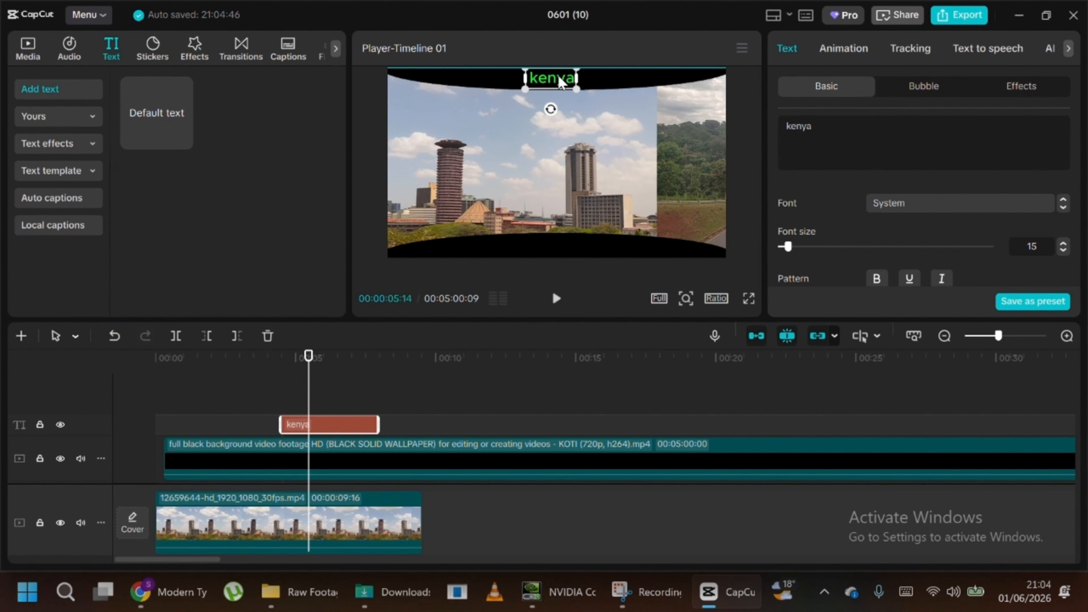
Step: Check the title over the moving footage and extend the end of its text clip to about 00:01:06
key("space")
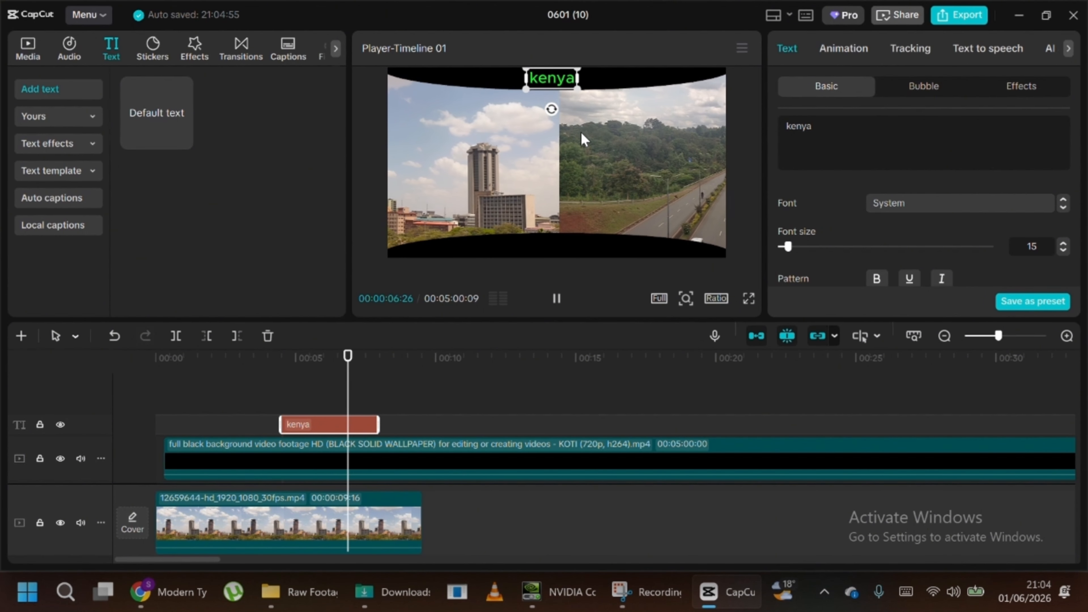
left_click(673, 367)
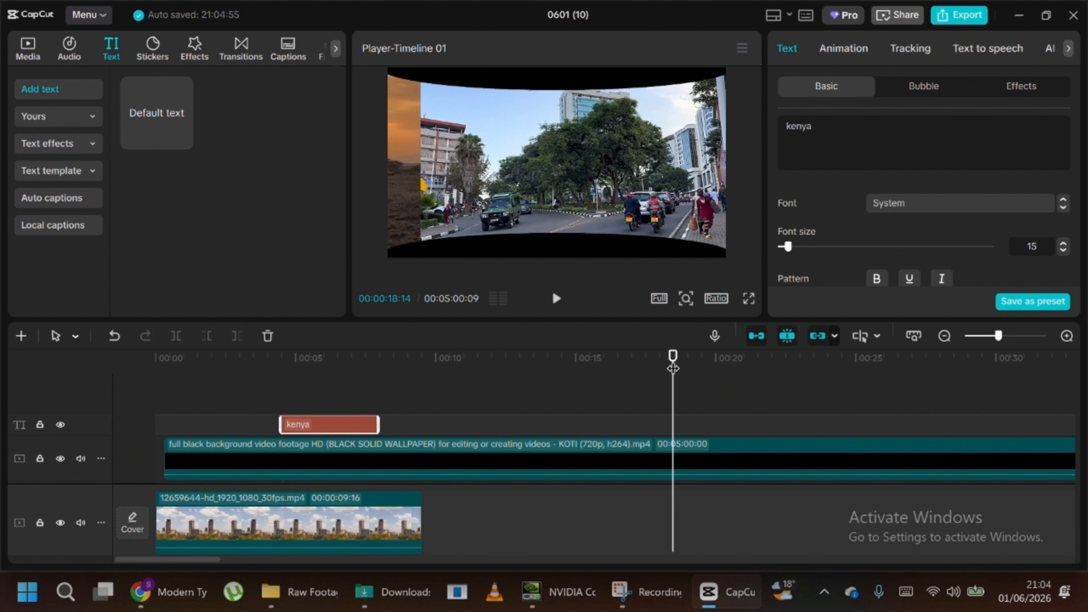
left_click_drag(382, 420, 1021, 449)
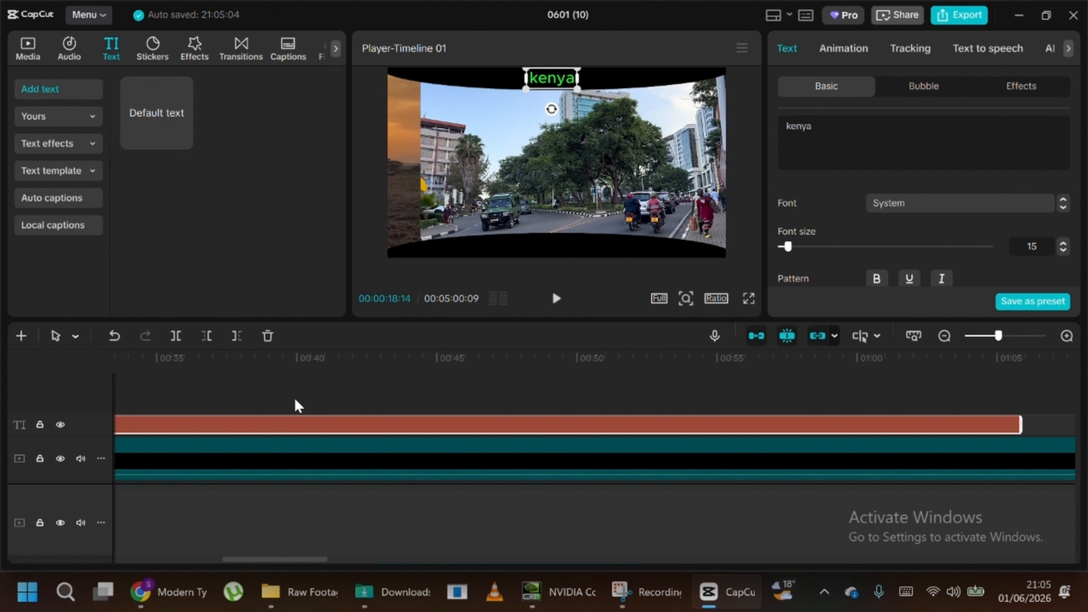
Step: Play from the beginning and adjust the start of the kenya text clip to about 00:00:02:23
left_click_drag(281, 401, 35, 403)
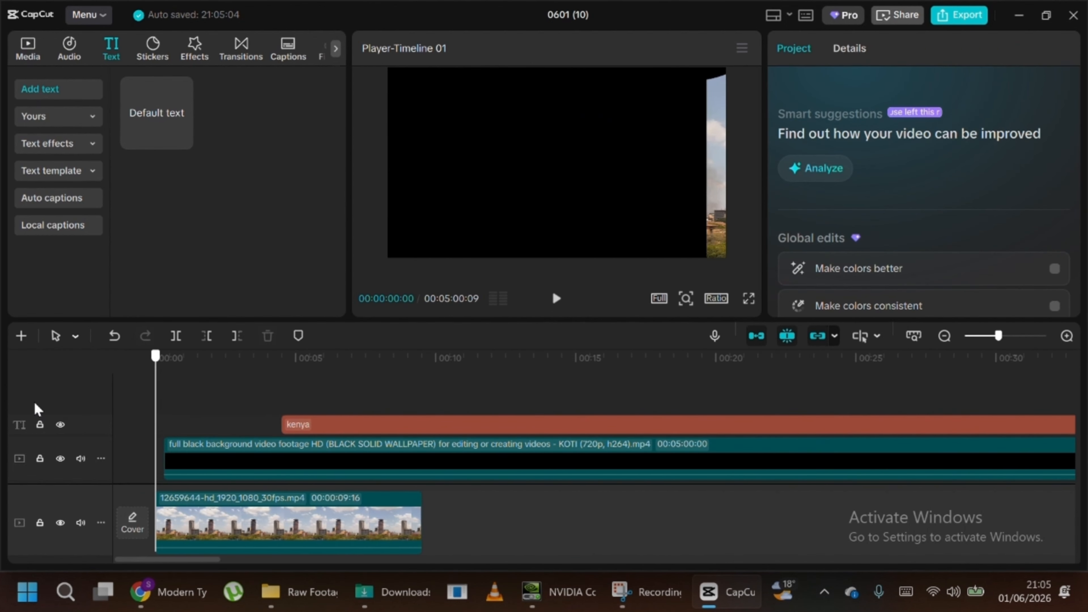
key("space")
key("space")
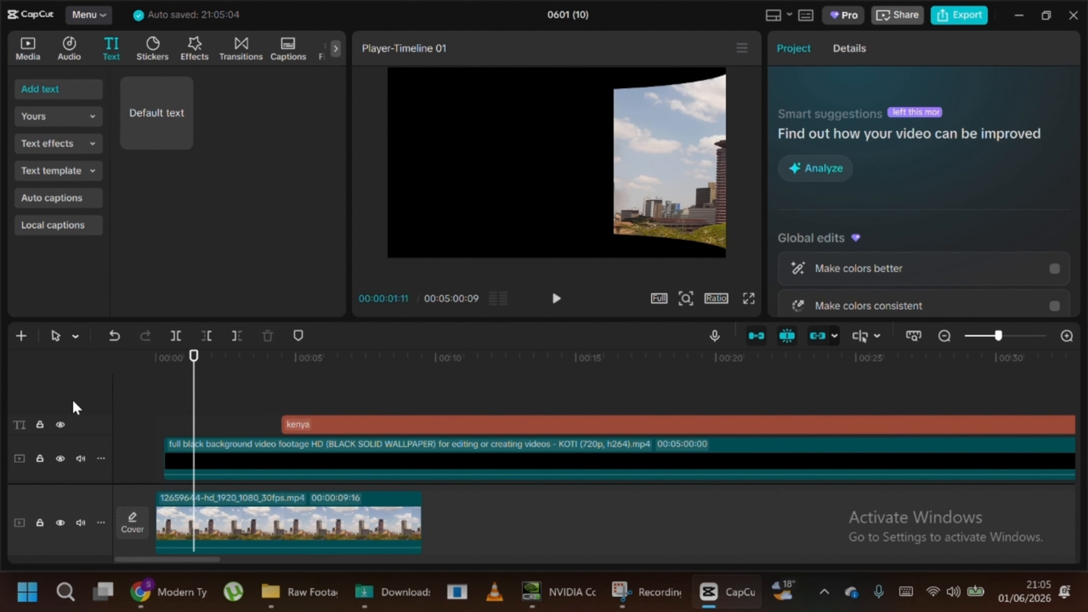
left_click_drag(324, 436, 193, 425)
key("space")
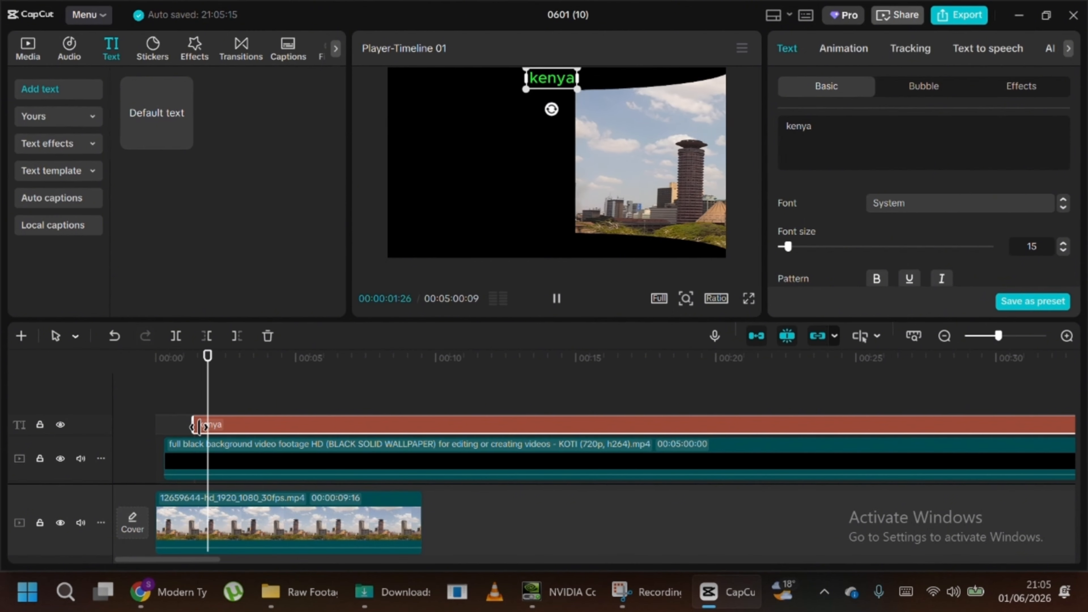
left_click_drag(192, 426, 231, 426)
Step: Play the sequence to review the title timing, replay its opening, and place the playhead at the text clip's start, 00:00:02:23
key("space")
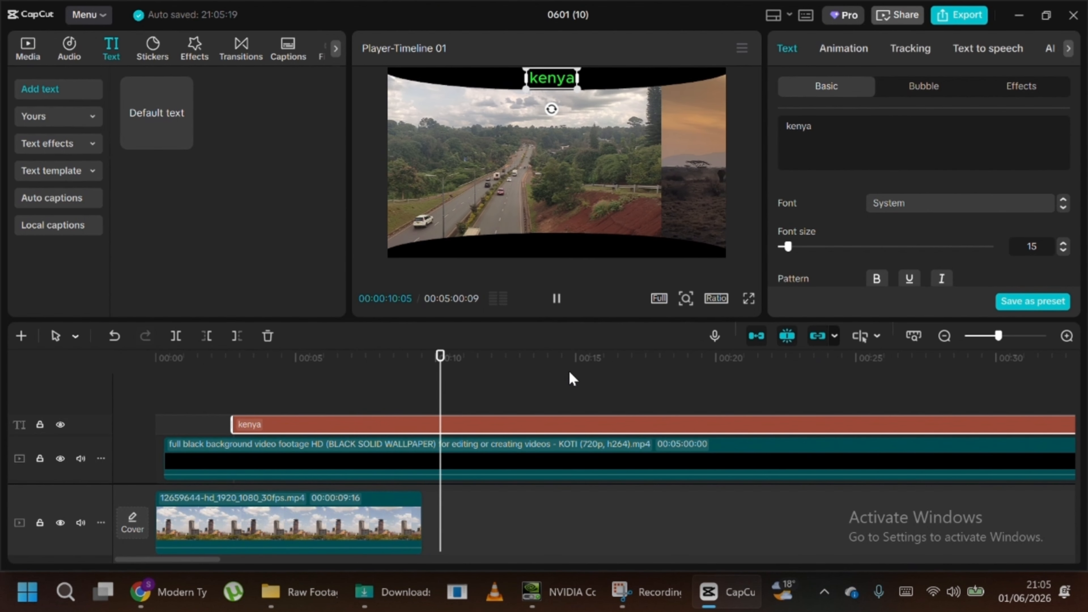
key("space")
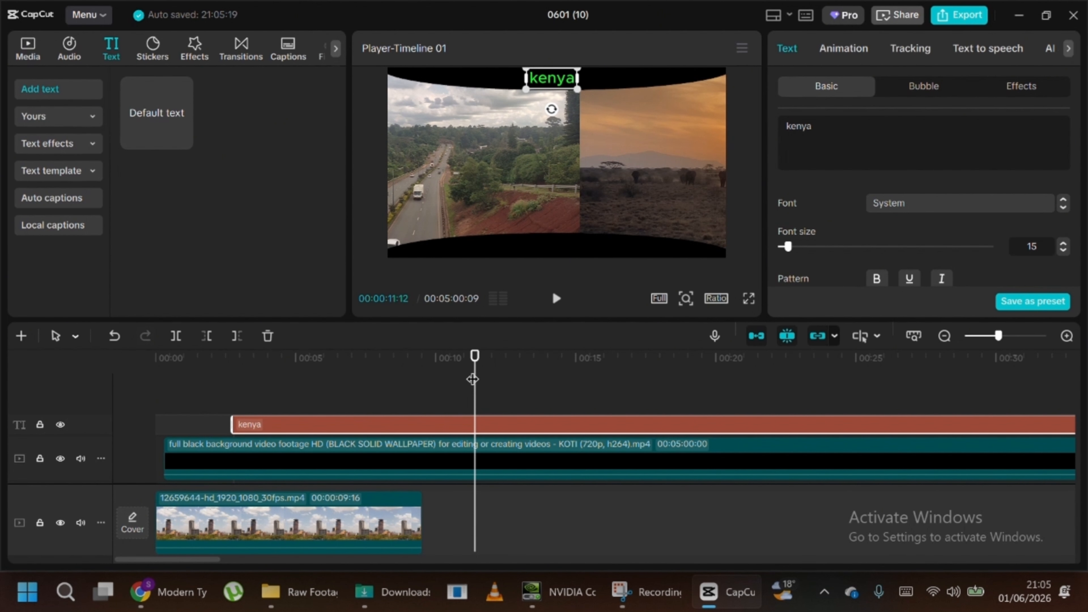
key("Home")
key("space")
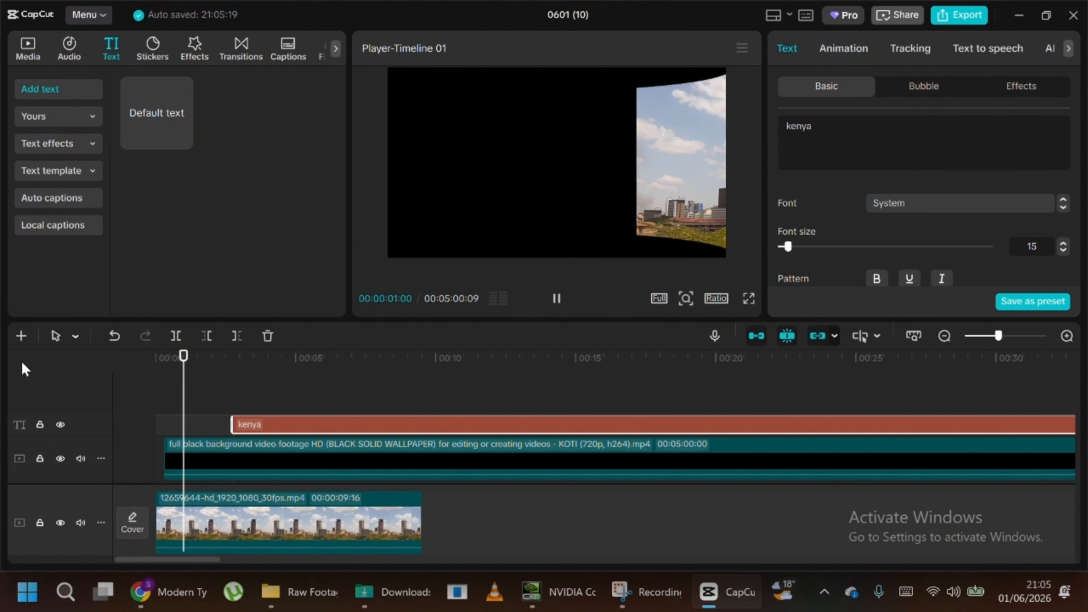
key("space")
left_click(222, 386)
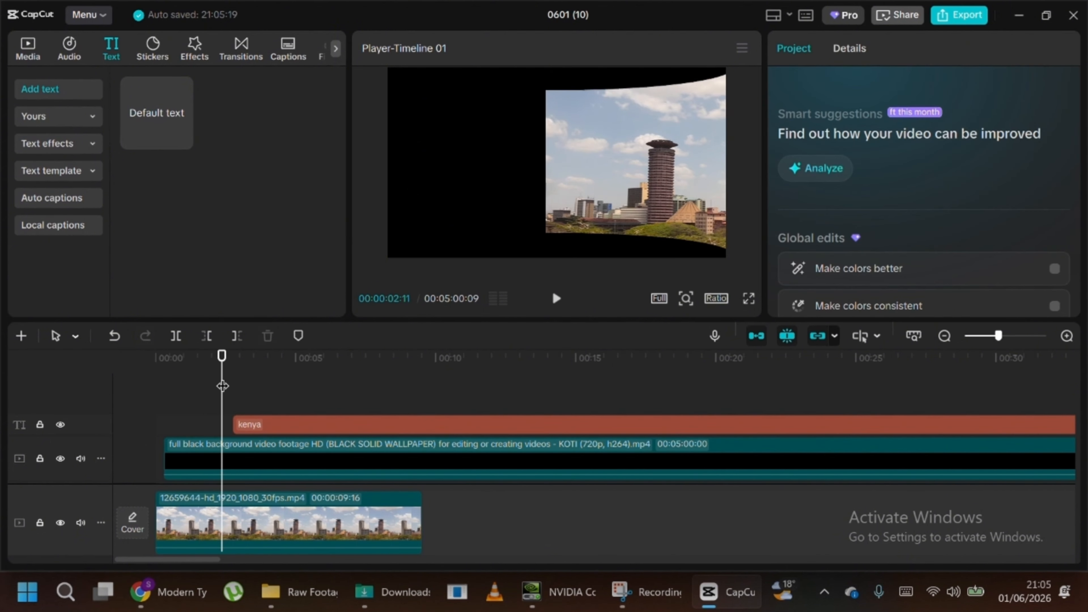
left_click(233, 393)
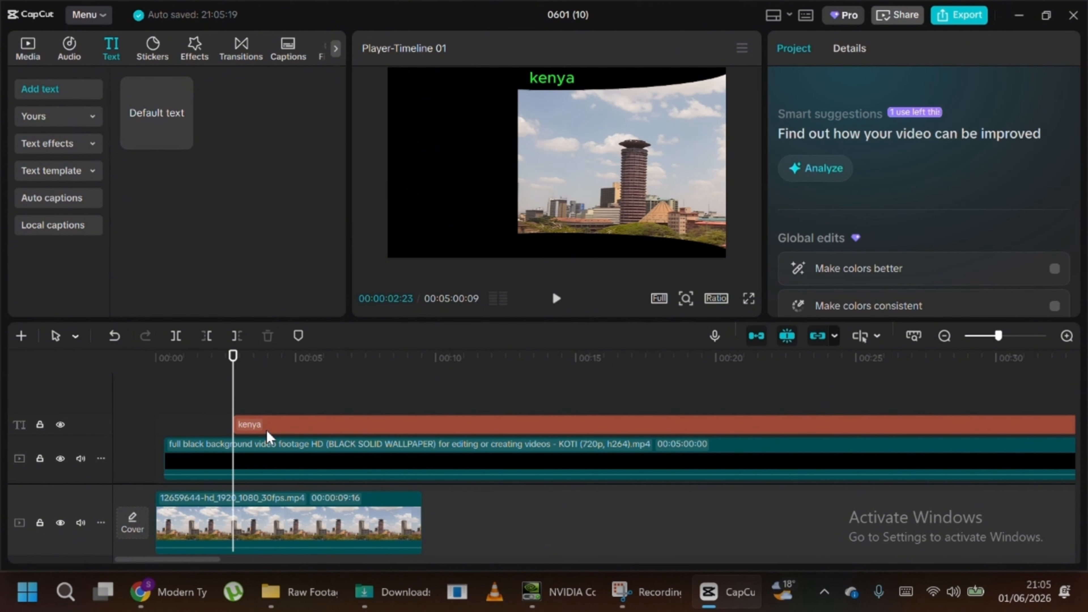
Step: Add a second default text at 00:00:02:23, change its wording to "The pride of AFrica" and make it italic
left_click(183, 139)
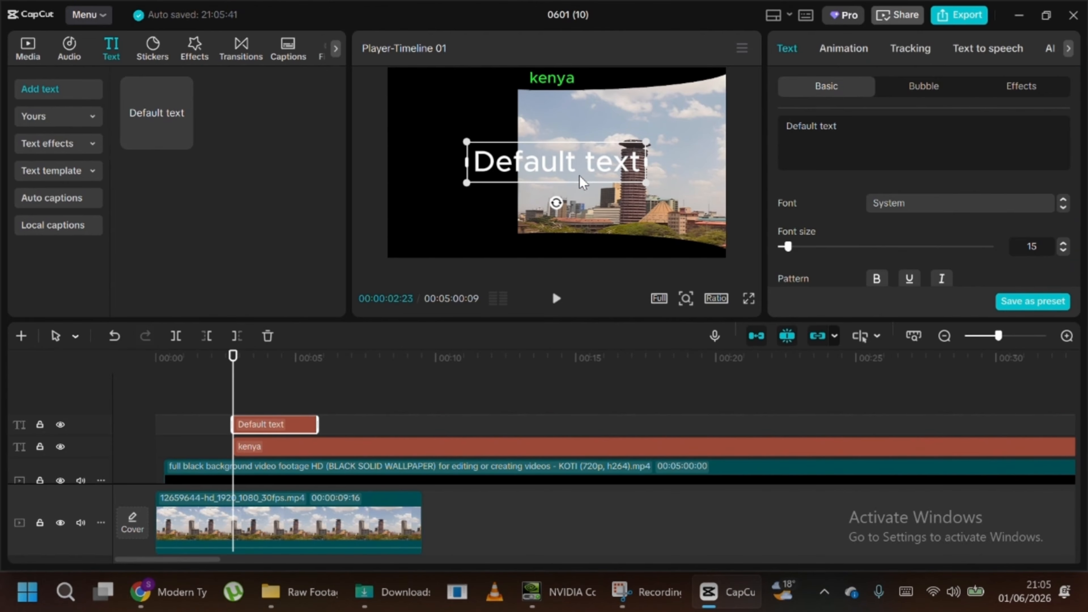
left_click(837, 132)
key("BackSpace")
key("BackSpace")
key("BackSpace")
key("BackSpace")
key("BackSpace")
key("BackSpace")
key("BackSpace")
key("BackSpace")
key("BackSpace")
key("BackSpace")
key("BackSpace")
key("BackSpace")
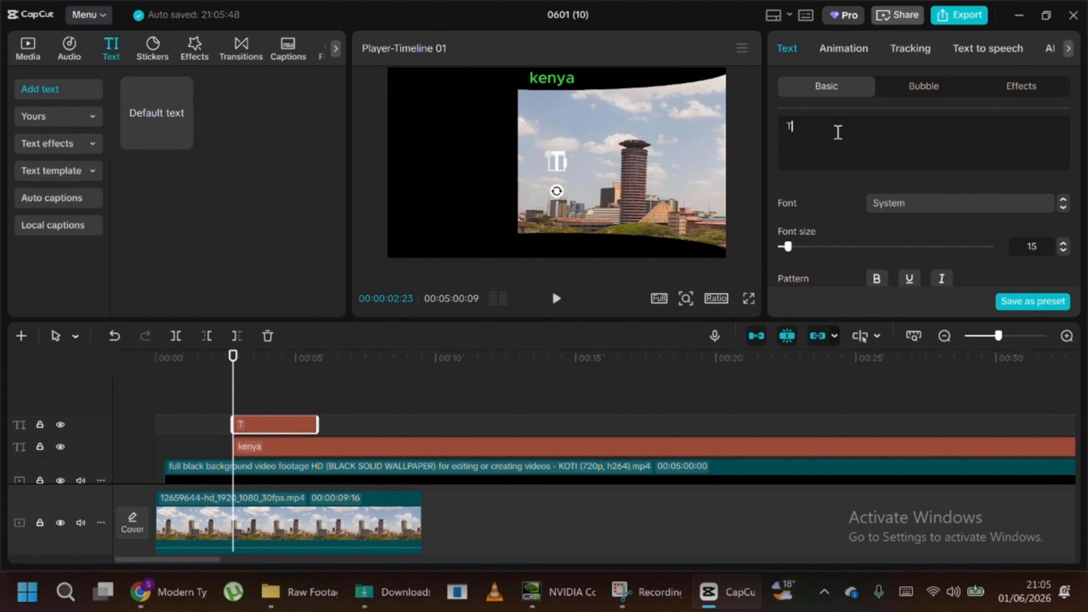
type("The pr")
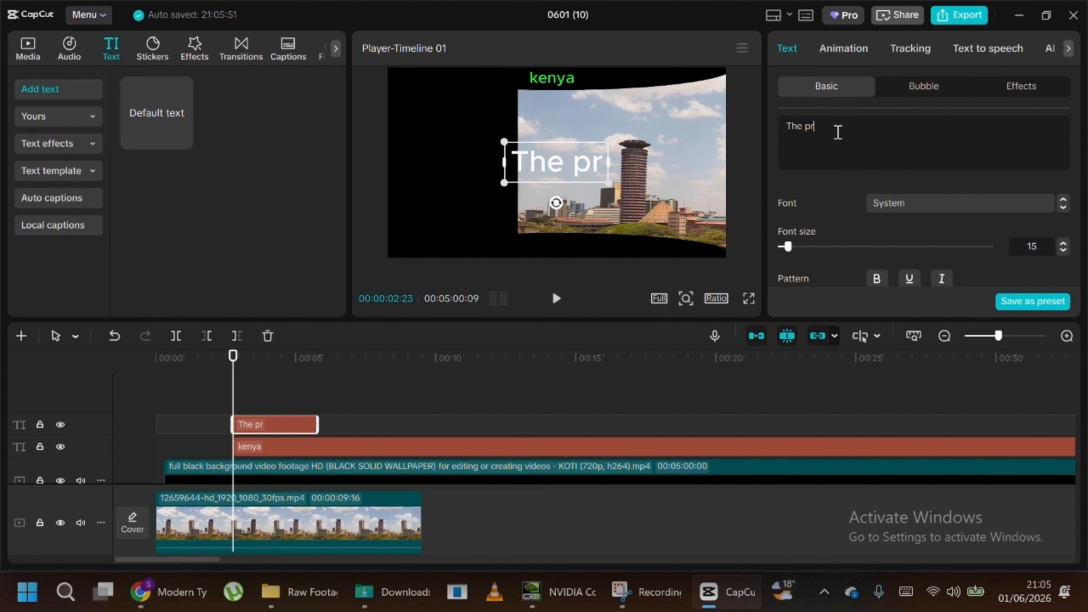
type("ide of")
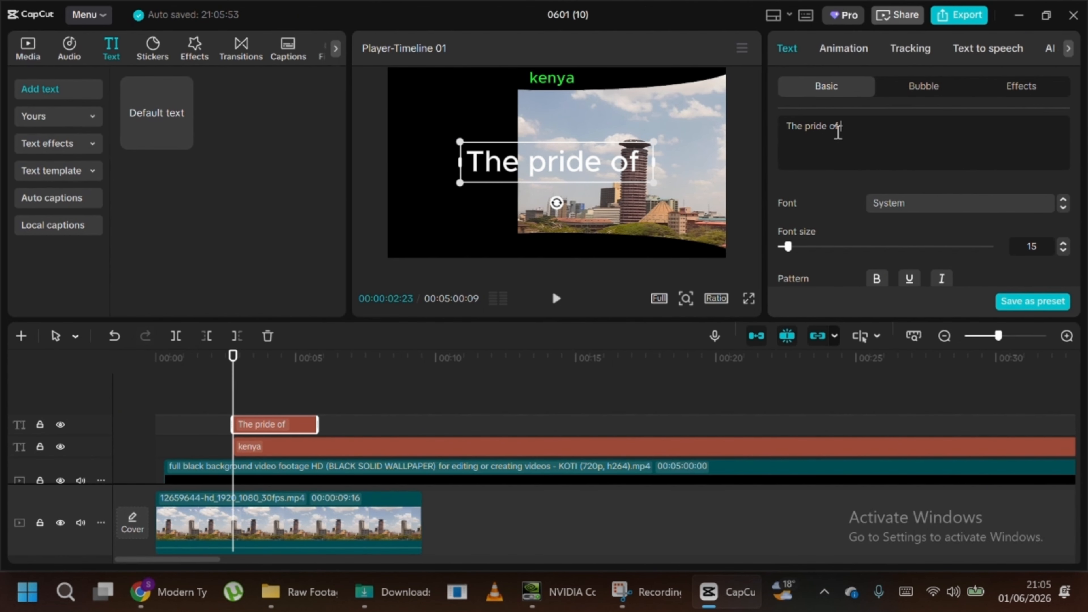
type(" AF")
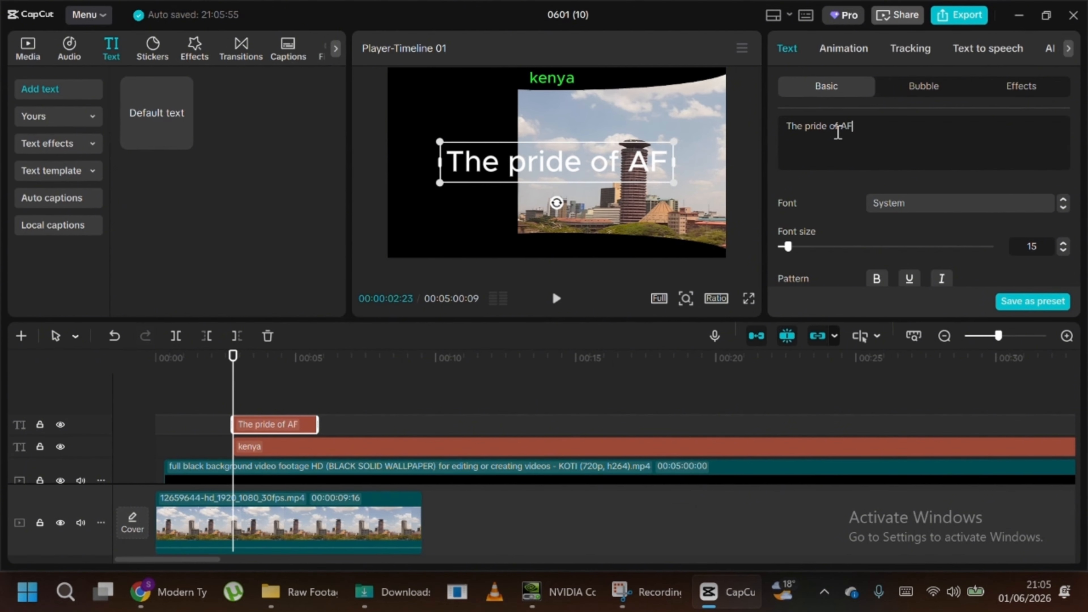
type("rica")
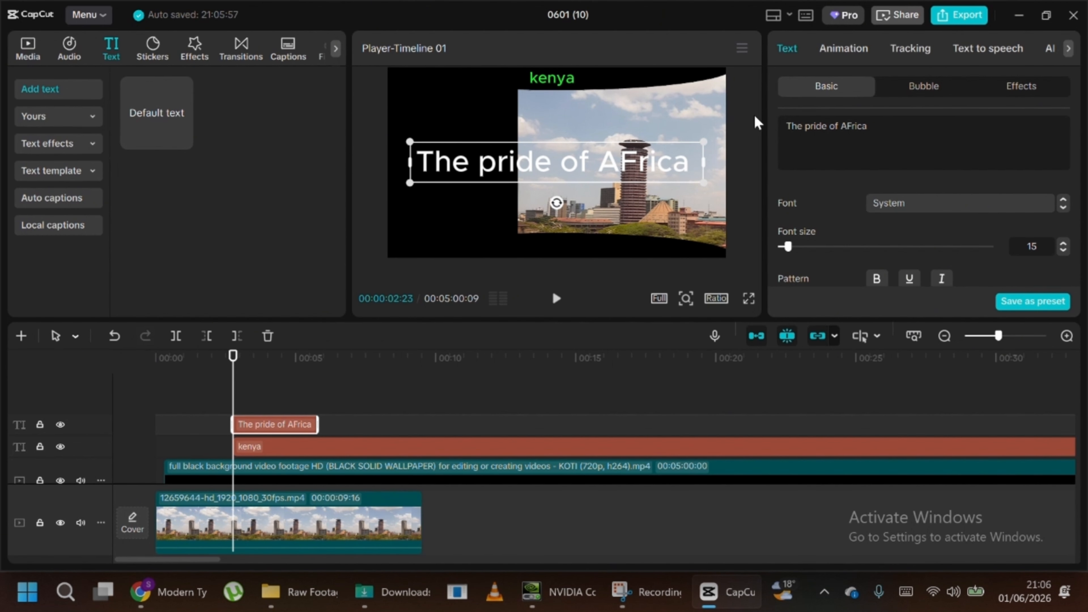
scroll(939, 241, "down", 3)
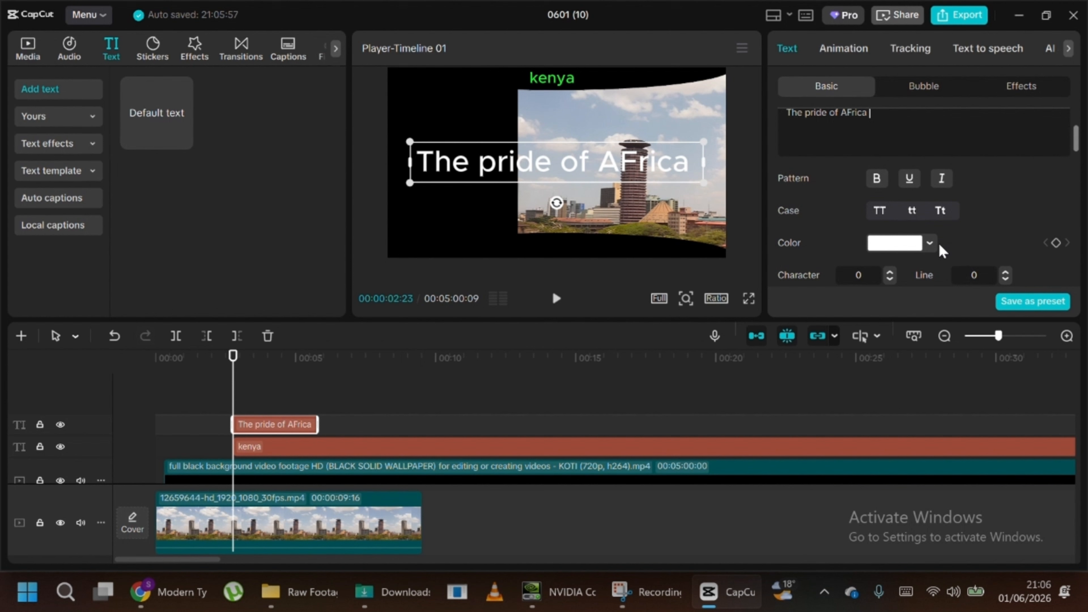
left_click(941, 171)
Step: Shrink the "The pride of AFrica" title to fit and move it onto the middle of the lower black band
scroll(874, 219, "down", 5)
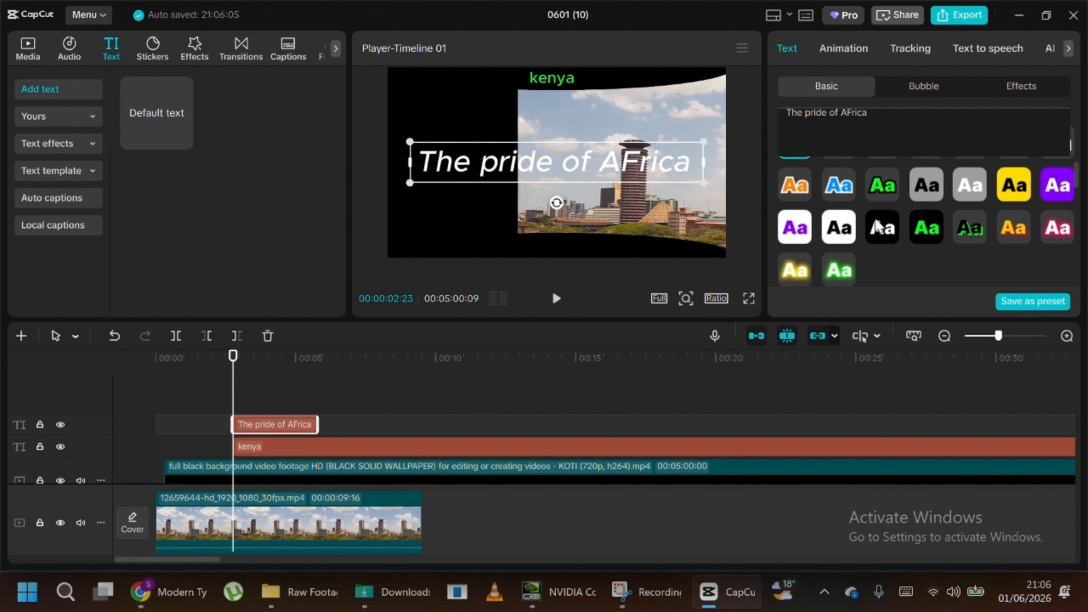
scroll(876, 226, "down", 5)
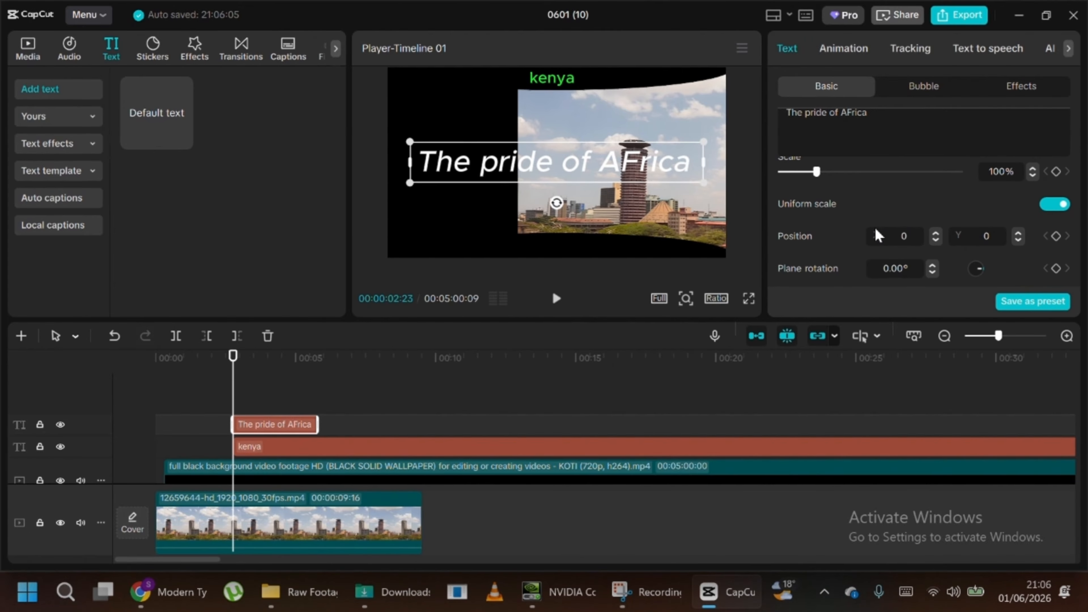
scroll(870, 193, "up", 3)
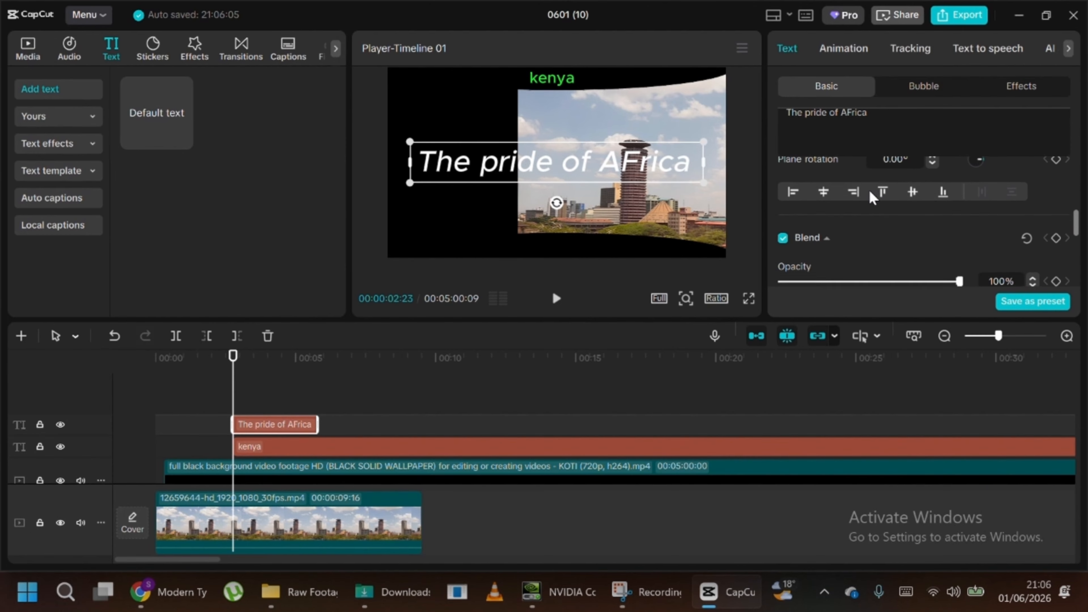
scroll(868, 189, "down", 2)
scroll(868, 188, "up", 2)
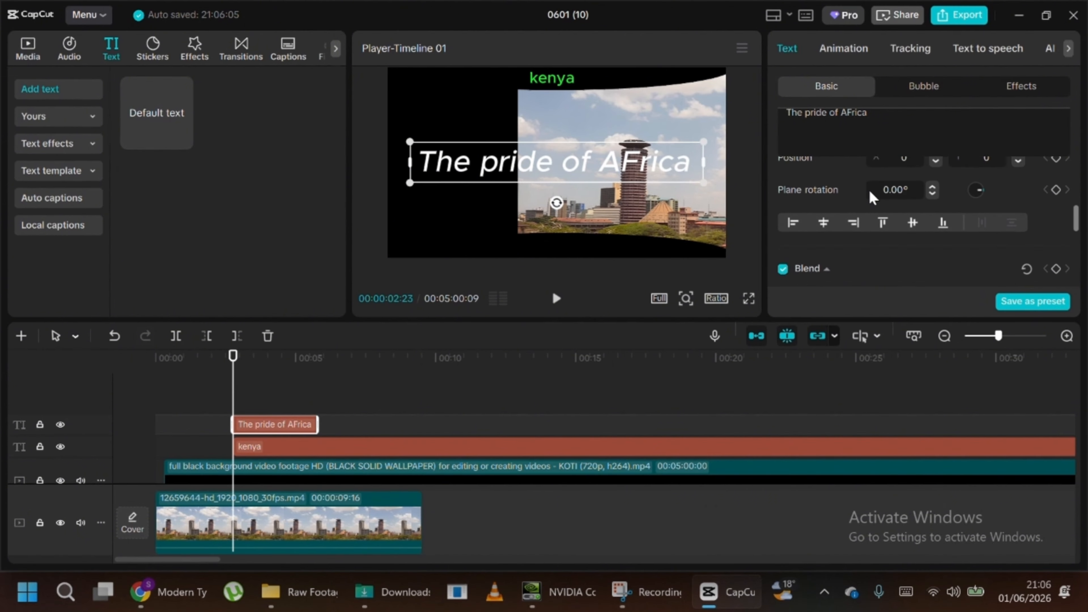
scroll(869, 191, "down", 8)
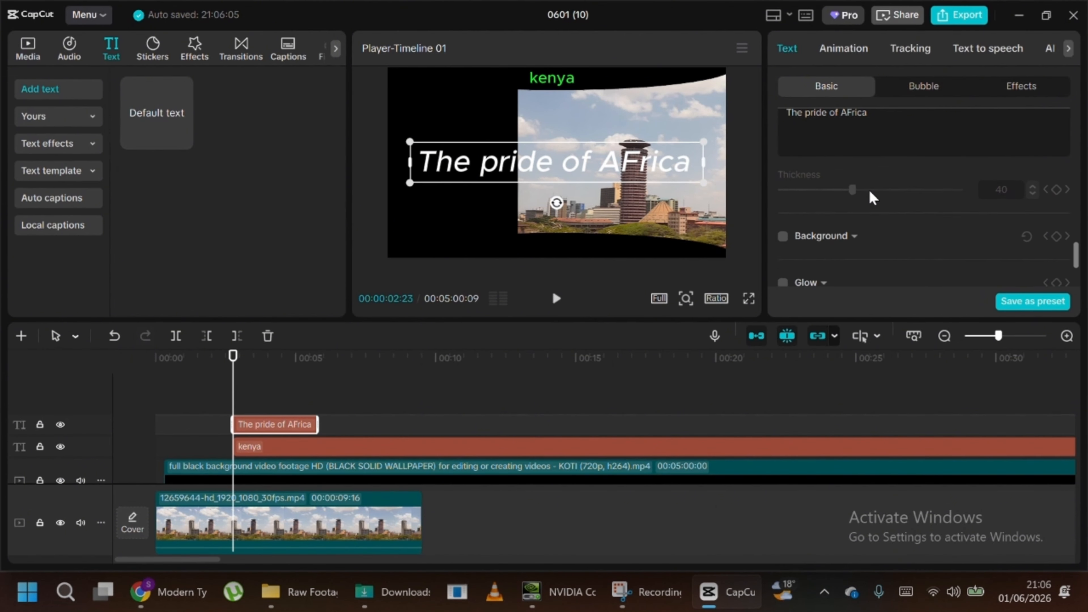
scroll(868, 189, "up", 10)
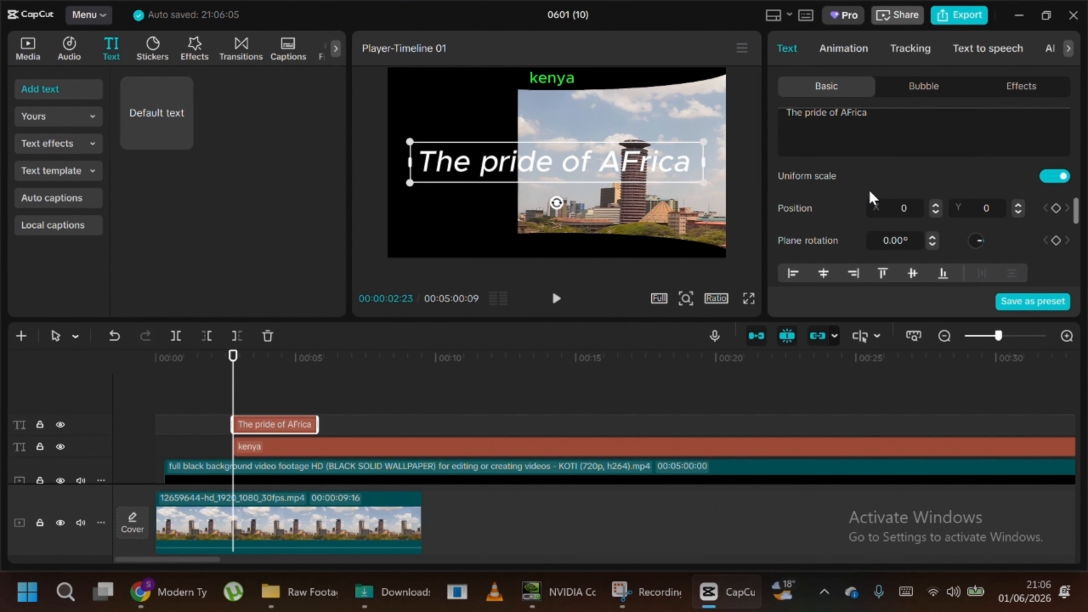
scroll(868, 189, "down", 1)
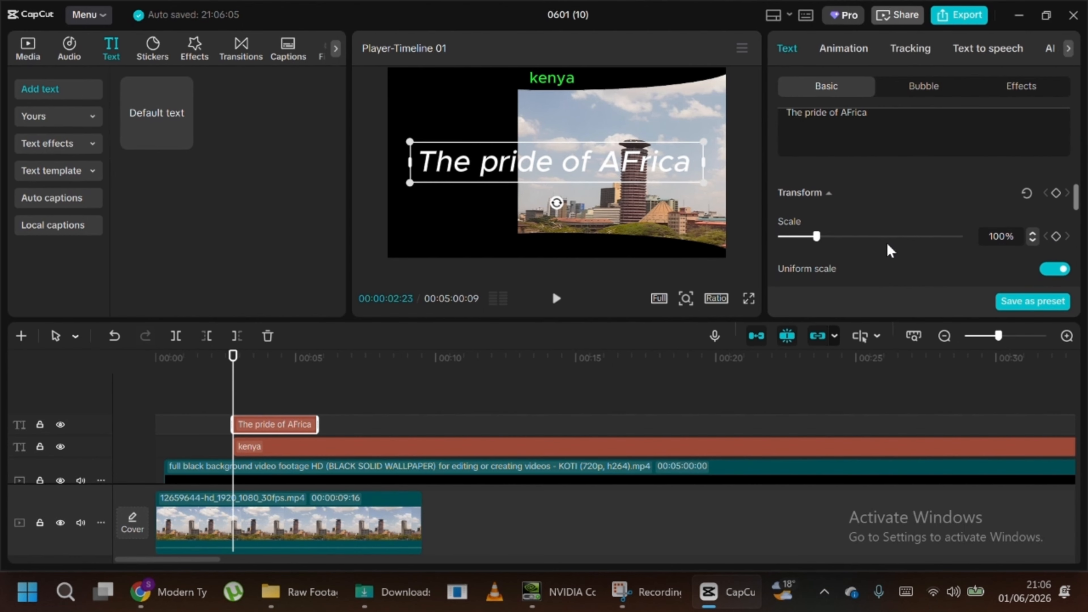
scroll(834, 245, "up", 1)
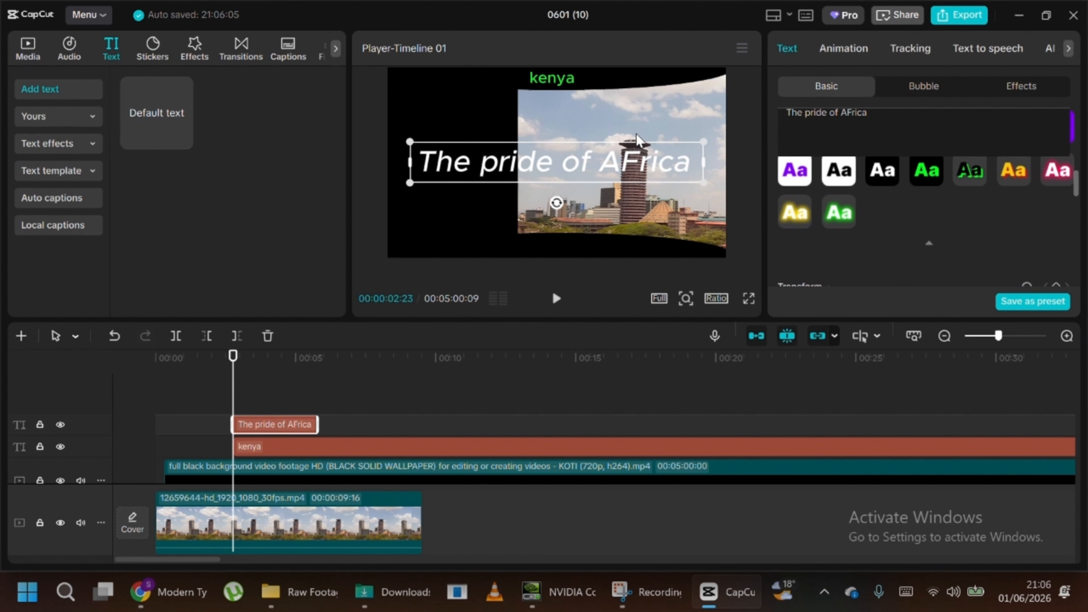
left_click_drag(706, 144, 621, 171)
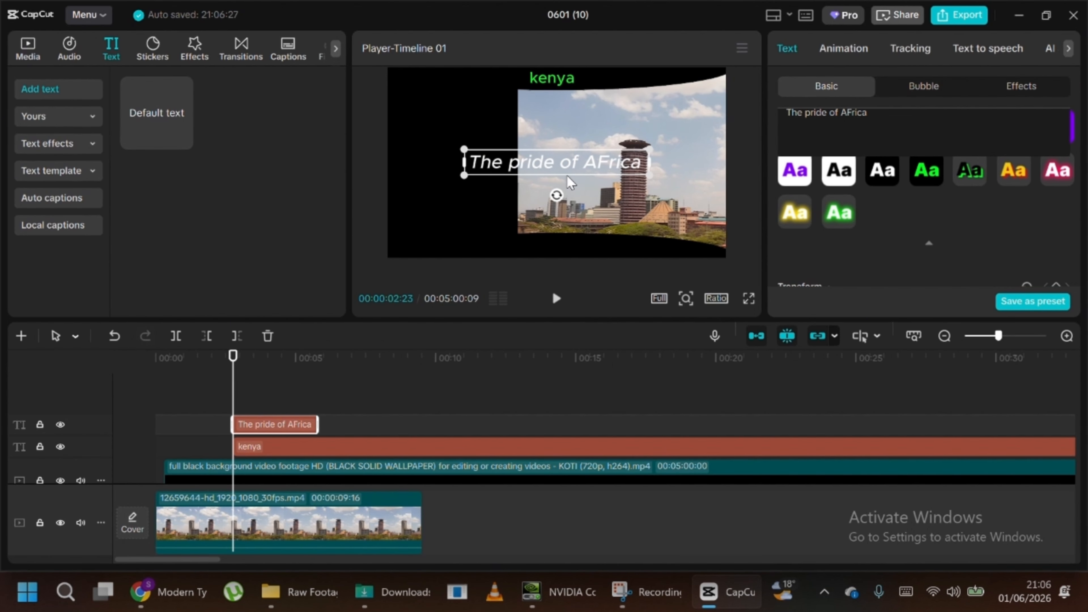
left_click_drag(525, 174, 531, 243)
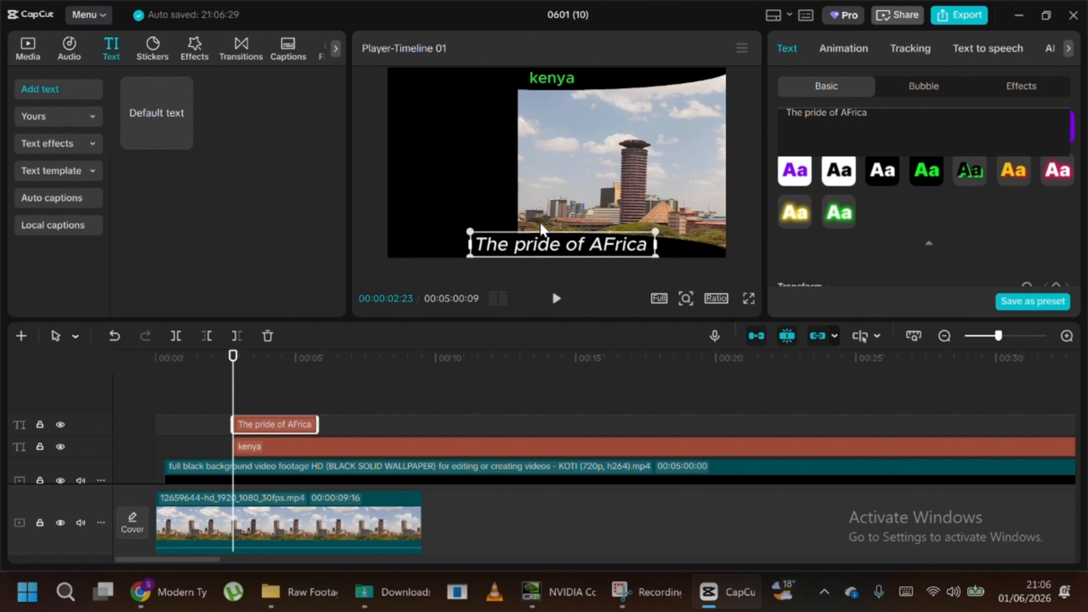
Step: Play the sequence to review both titles over the sliding footage, including a run from the beginning
key("space")
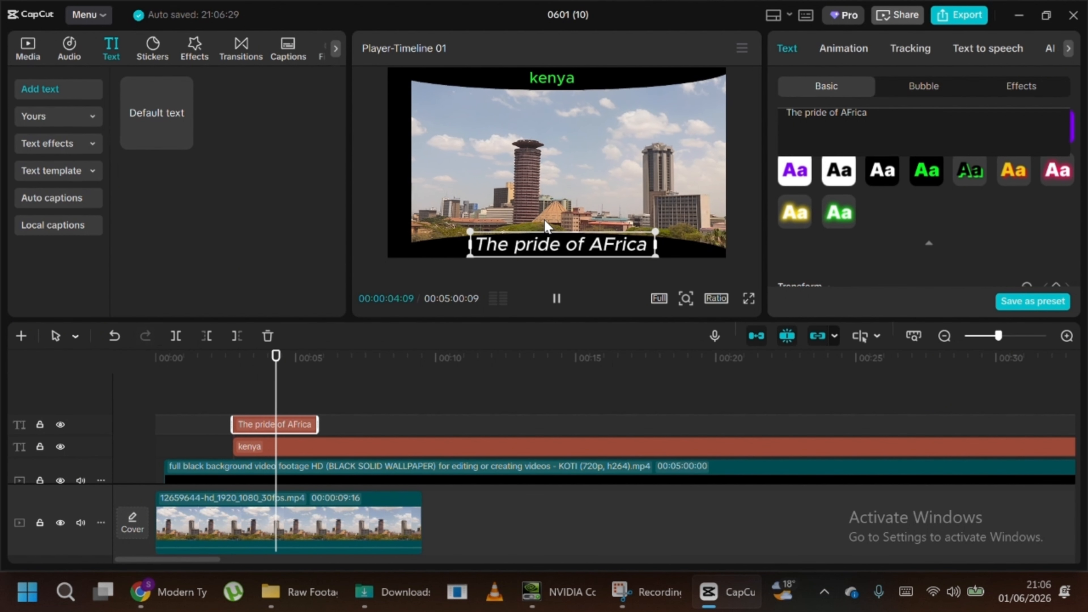
key("space")
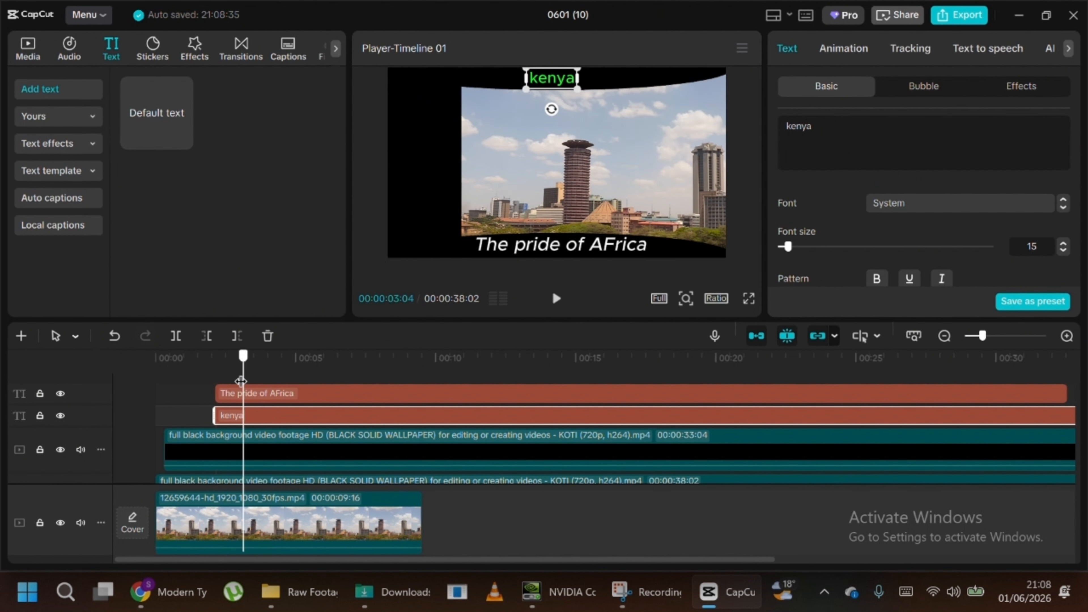
left_click(158, 408)
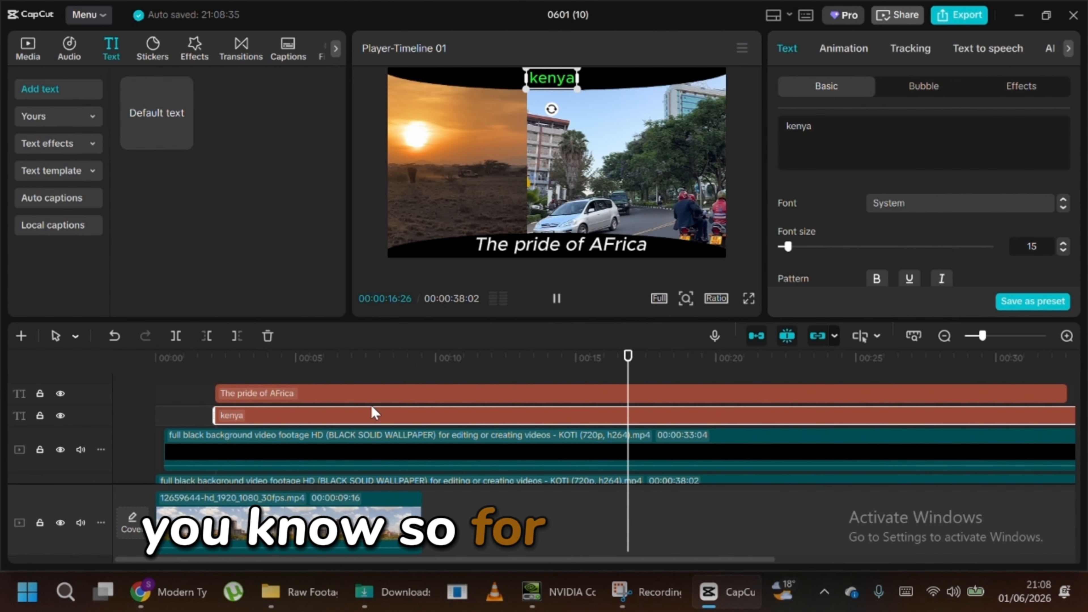
key("space")
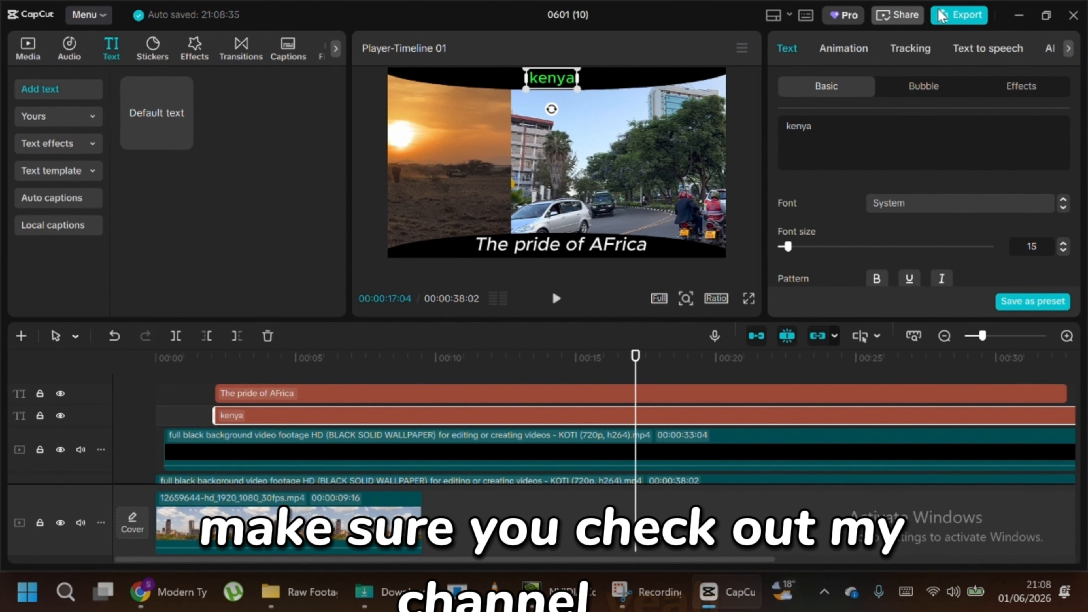
Step: Export the video at 4K resolution as 0601 (10).mp4 to D:/Videos/Captures
left_click(959, 15)
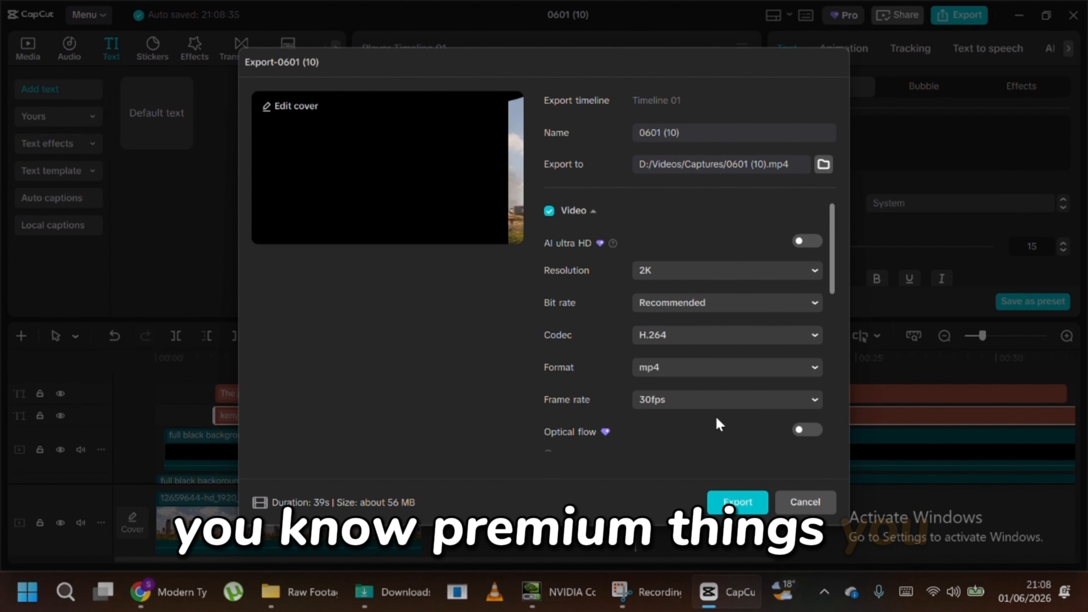
left_click(746, 272)
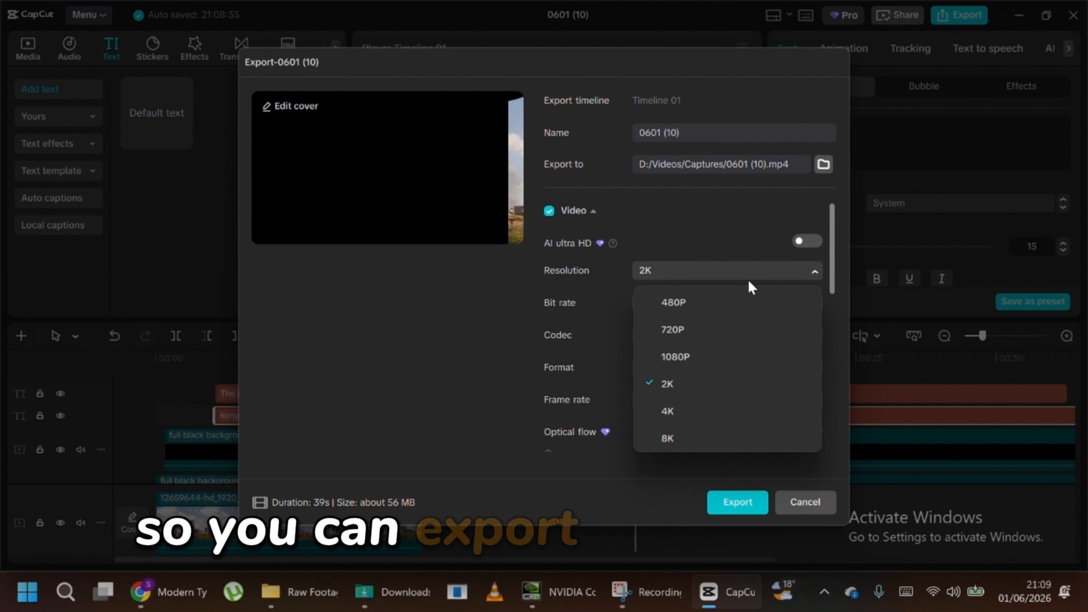
left_click(700, 408)
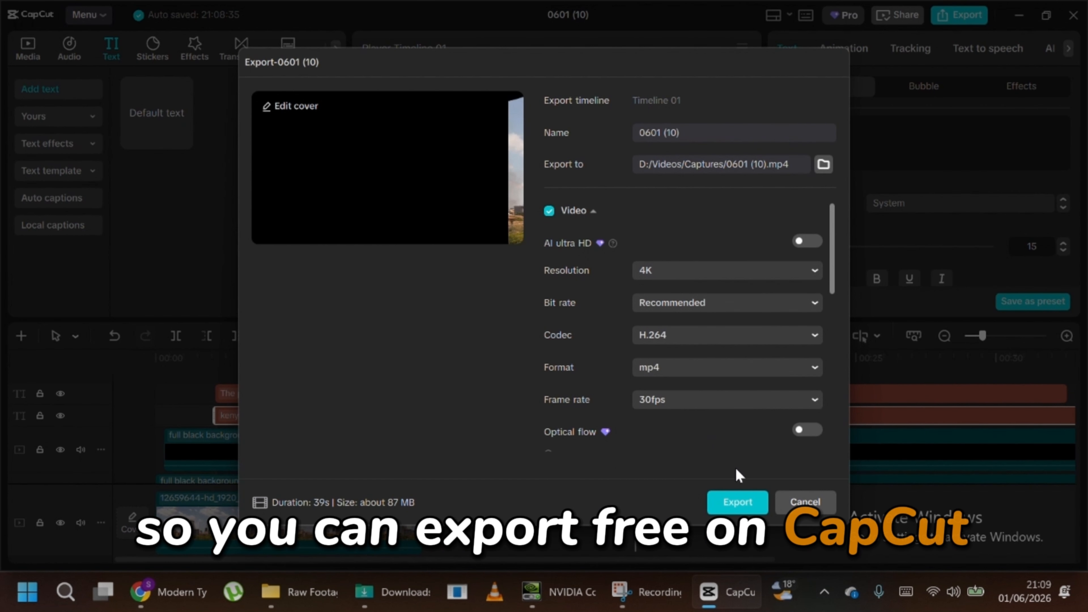
left_click(737, 502)
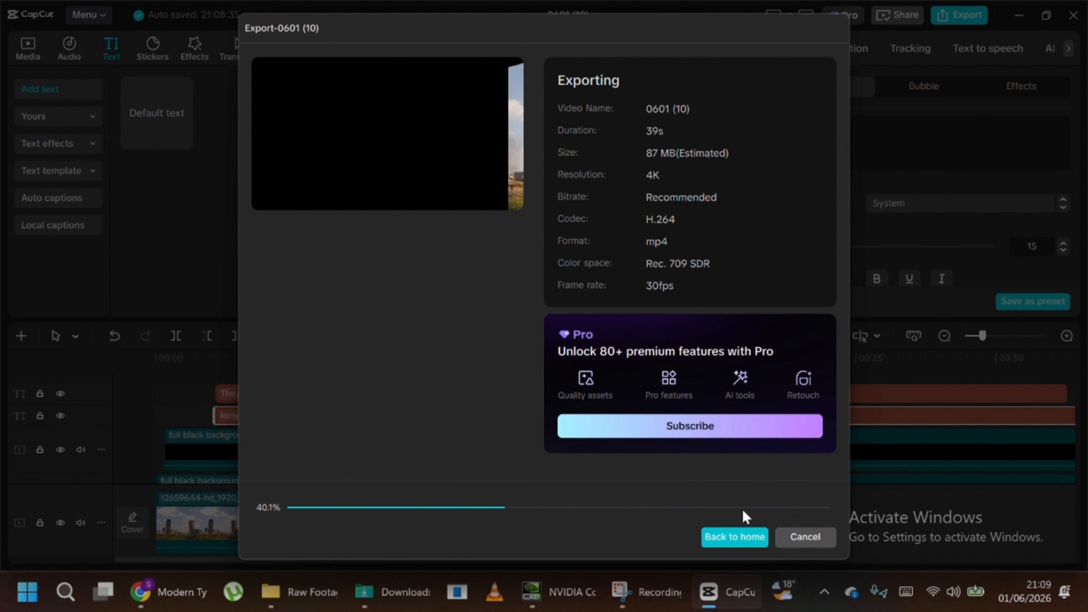